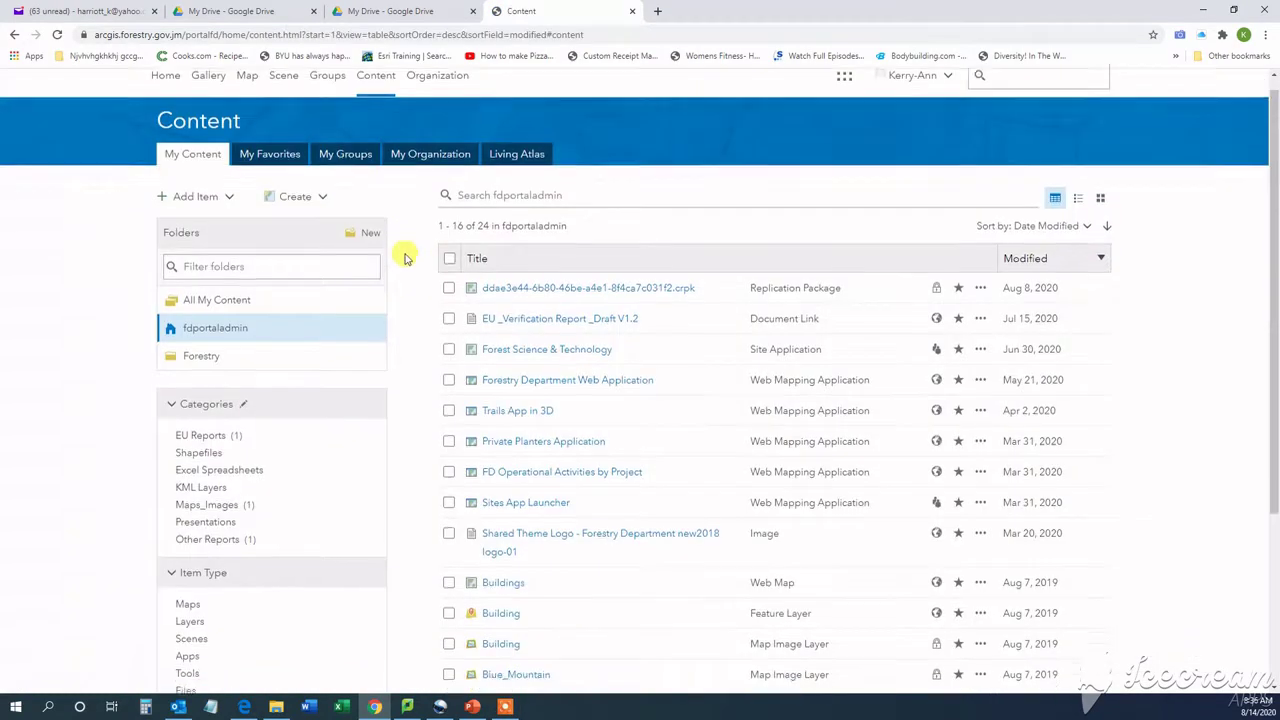
# Browse the organization's items and open the organization settings page
pyautogui.scroll(-3, 405, 258)
pyautogui.scroll(3, 405, 255)
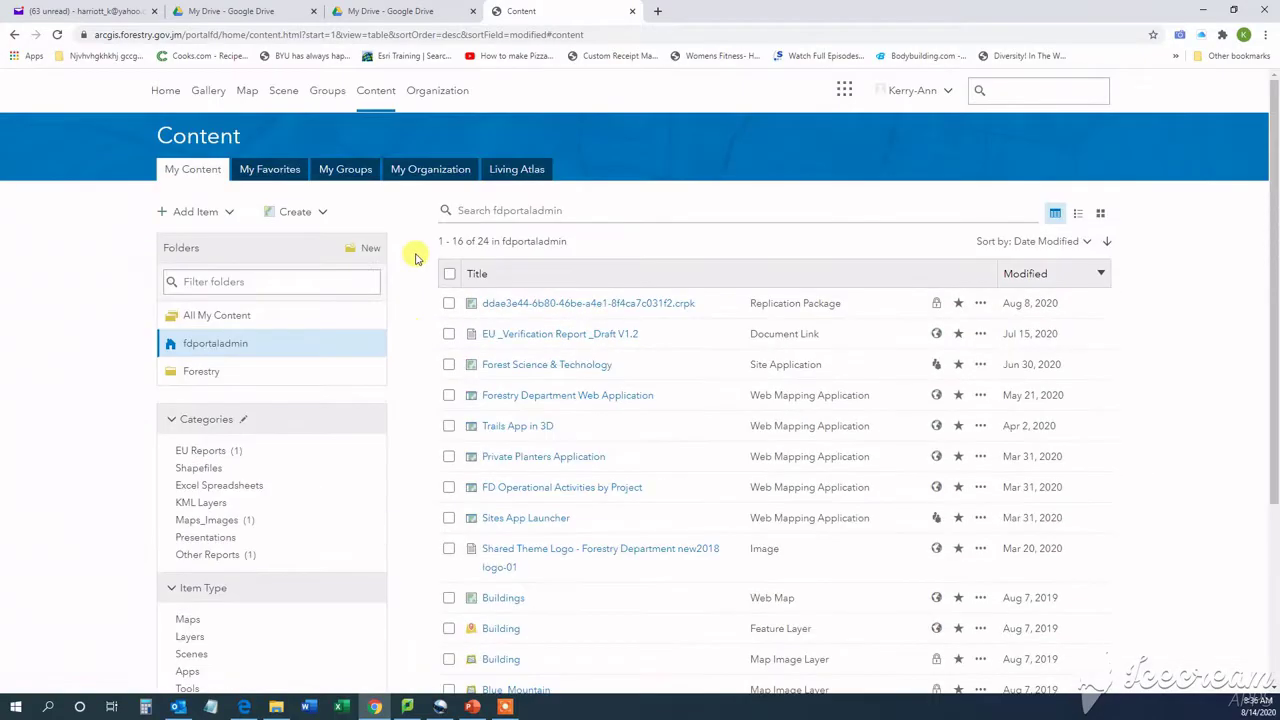
pyautogui.click(418, 174)
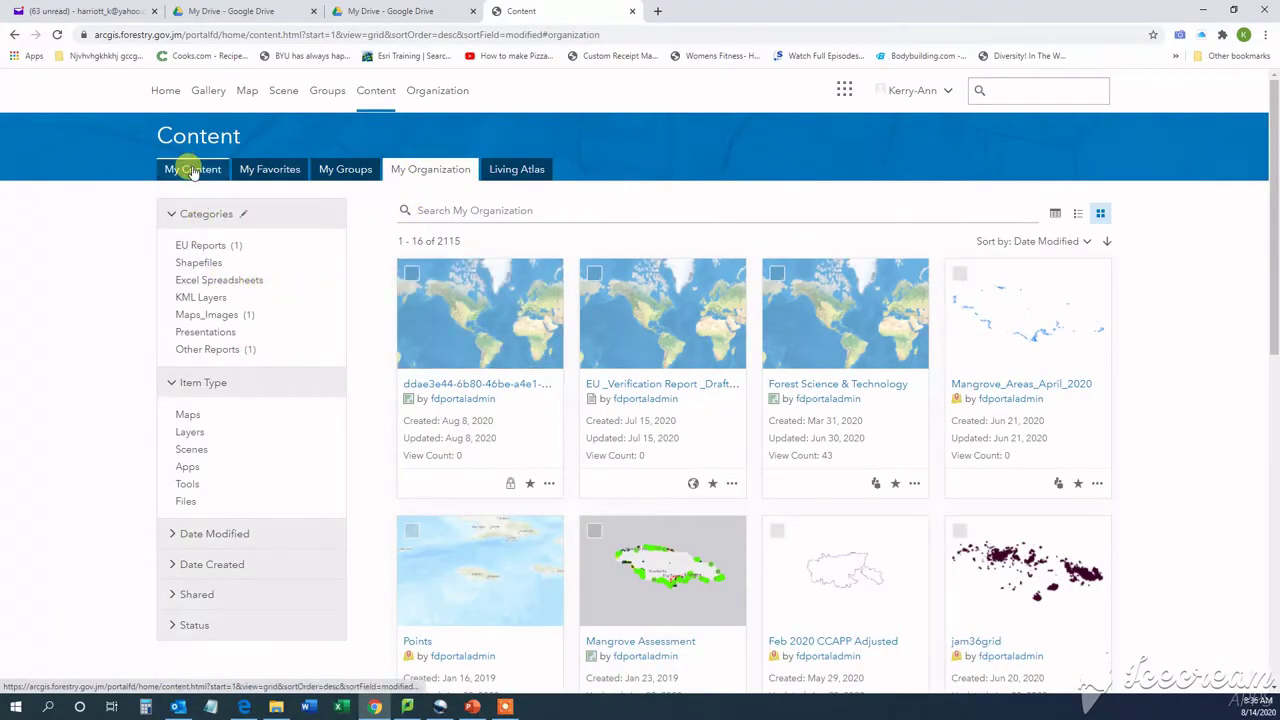
pyautogui.click(432, 90)
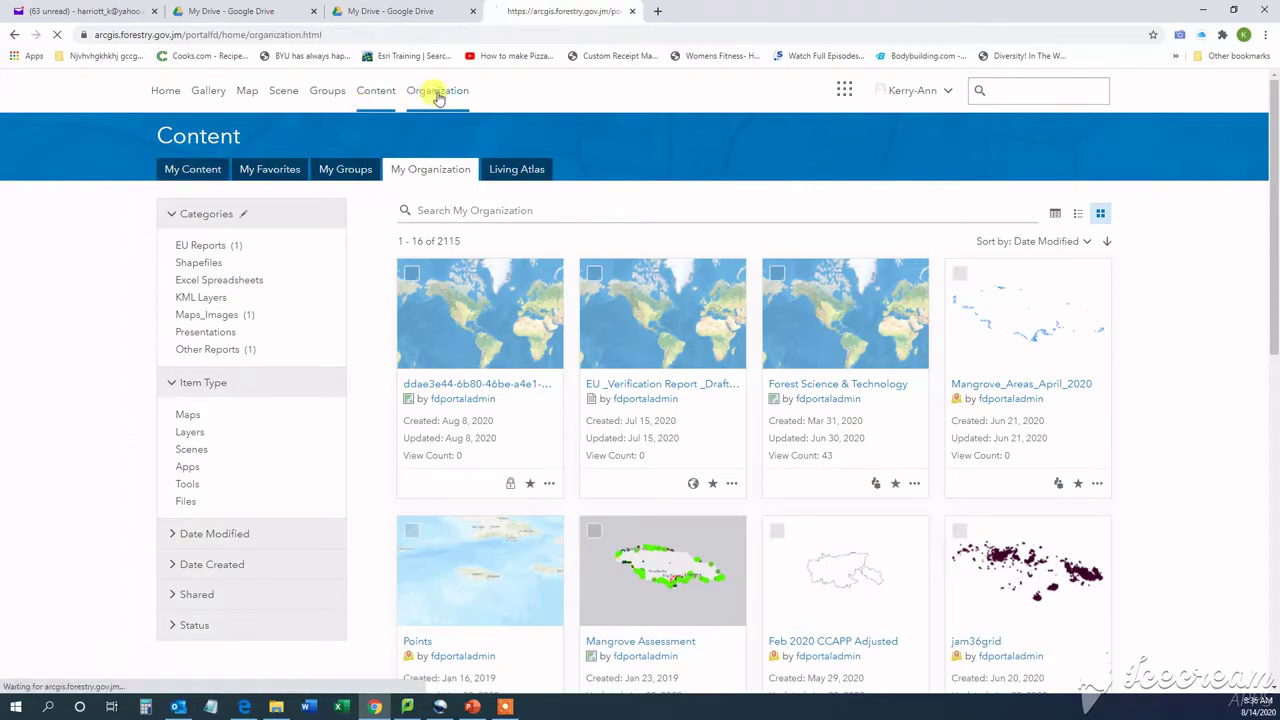
# Switch the home page description to its HTML source and back to formatted view
pyautogui.scroll(-6, 981, 207)
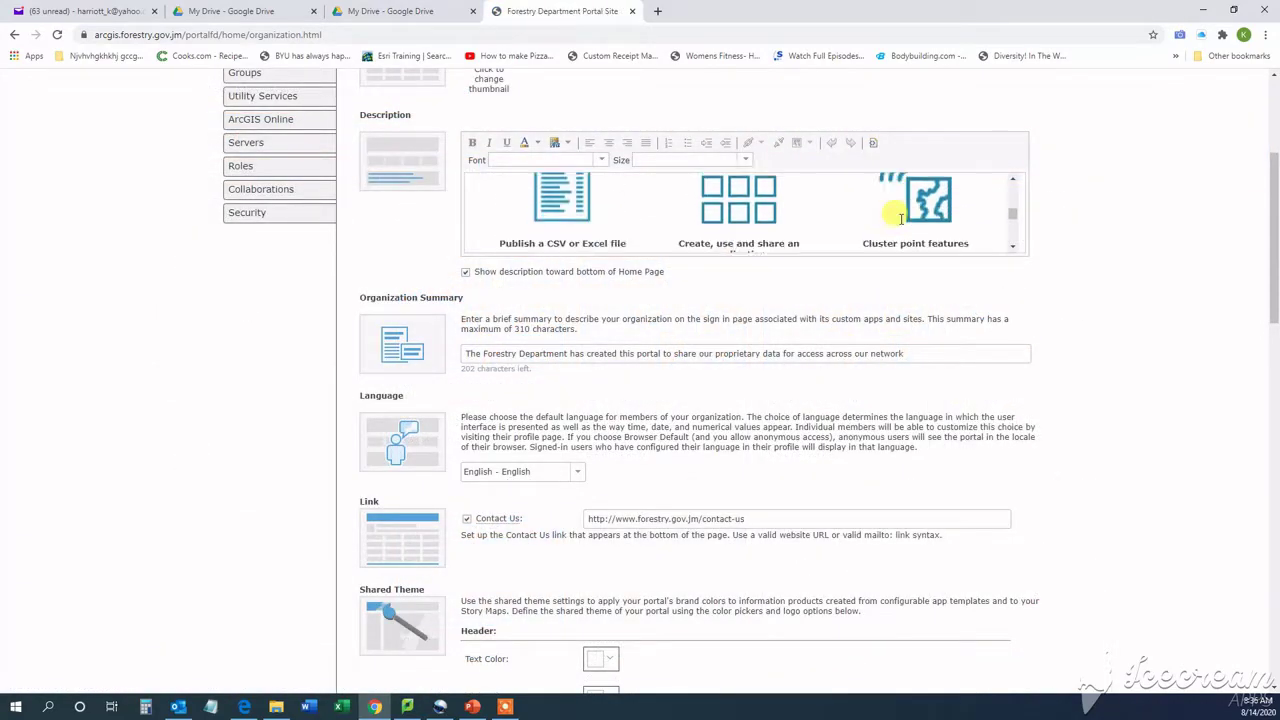
pyautogui.scroll(-4, 858, 217)
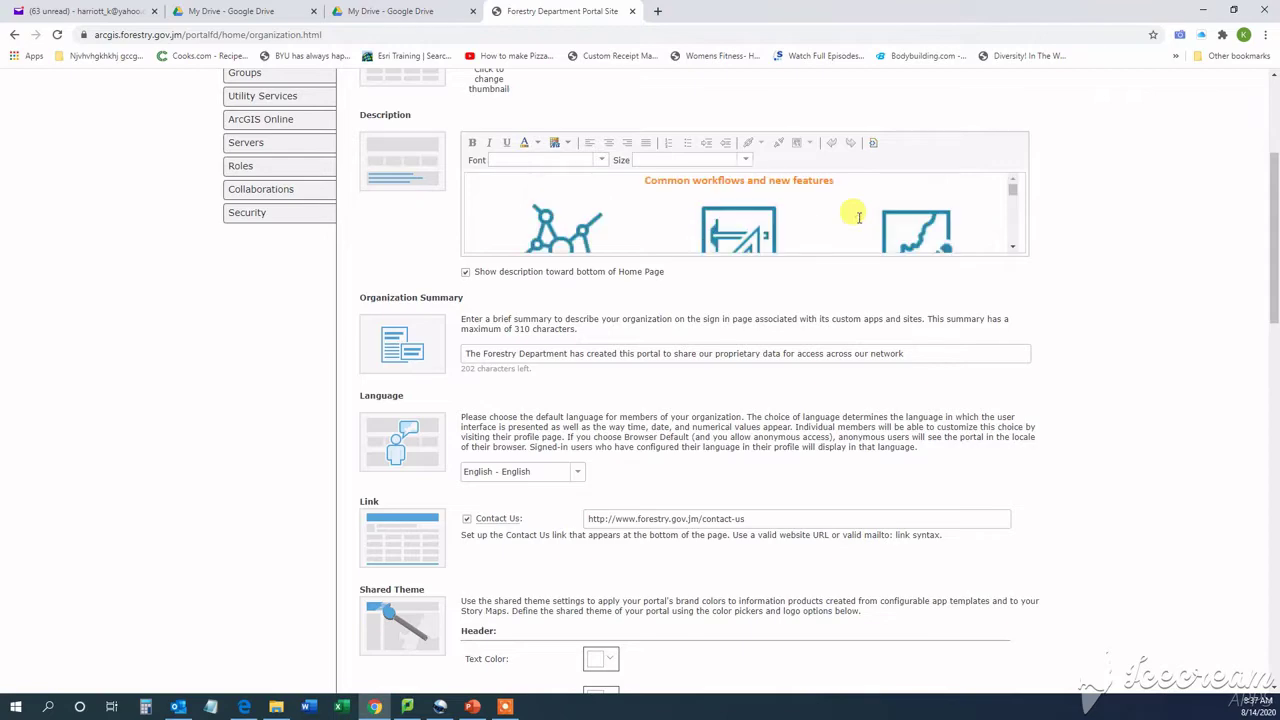
pyautogui.click(816, 180)
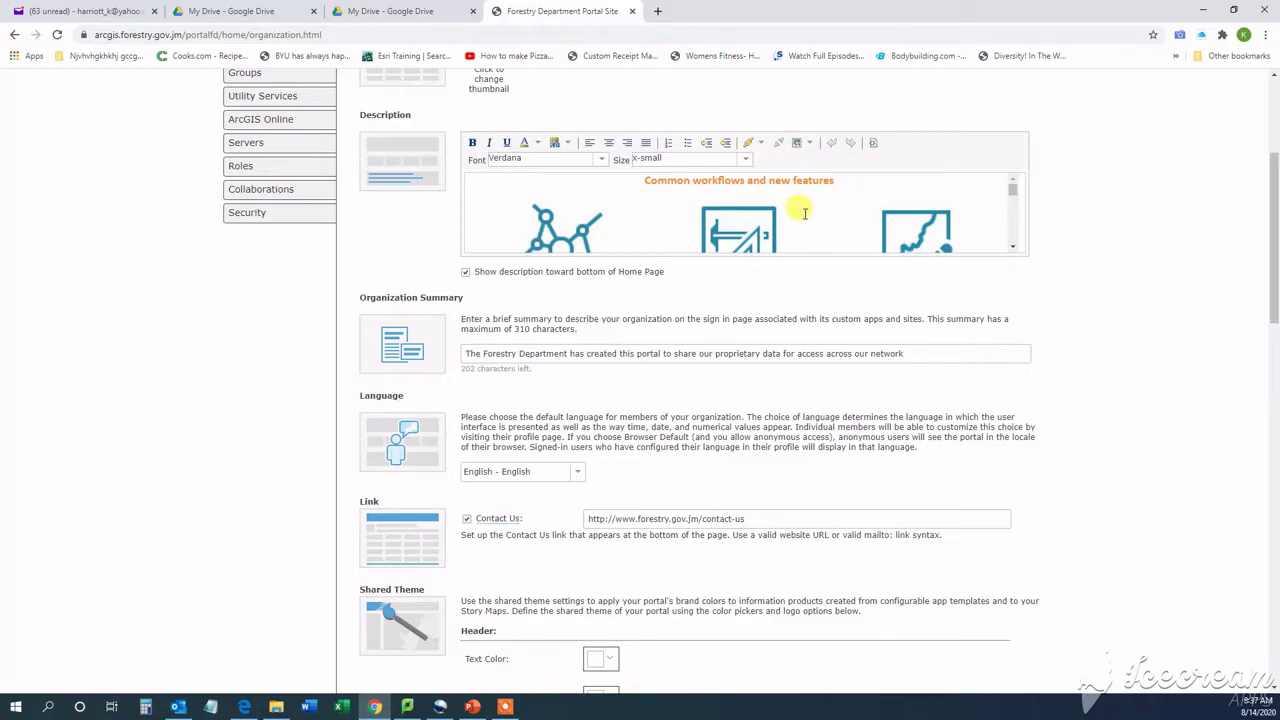
pyautogui.click(873, 143)
pyautogui.scroll(-3, 845, 197)
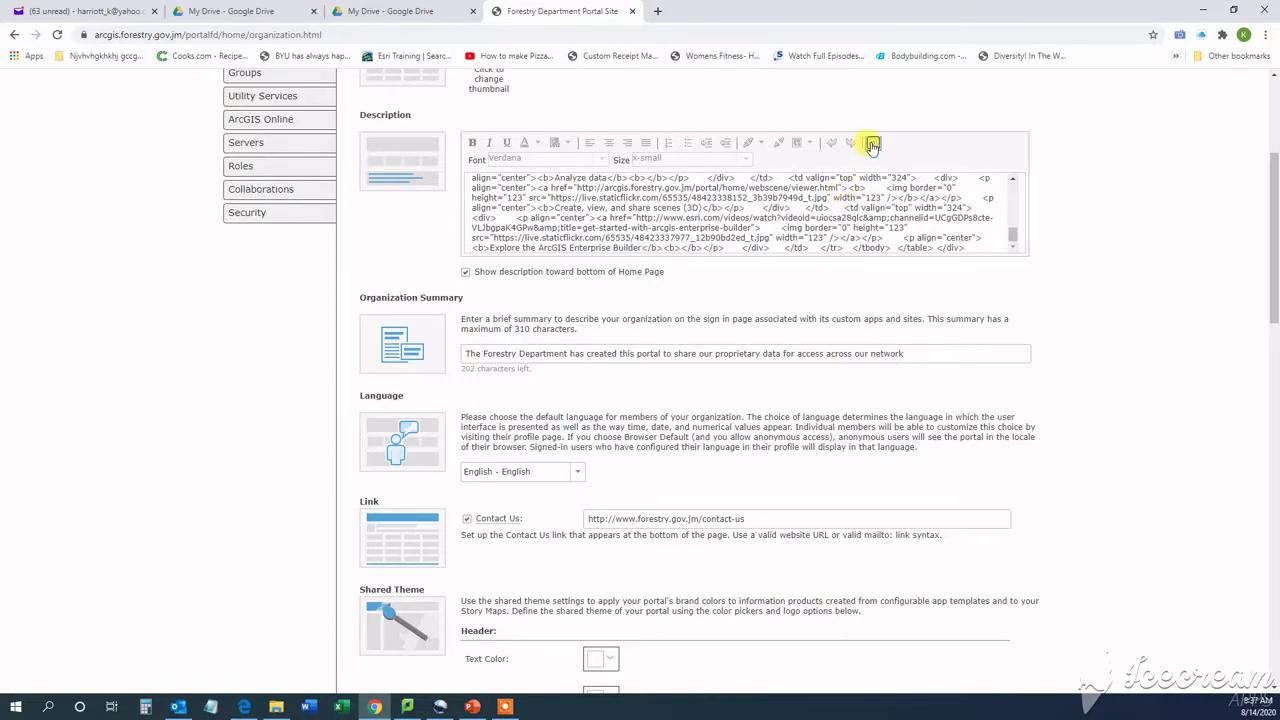
pyautogui.click(873, 143)
pyautogui.click(262, 212)
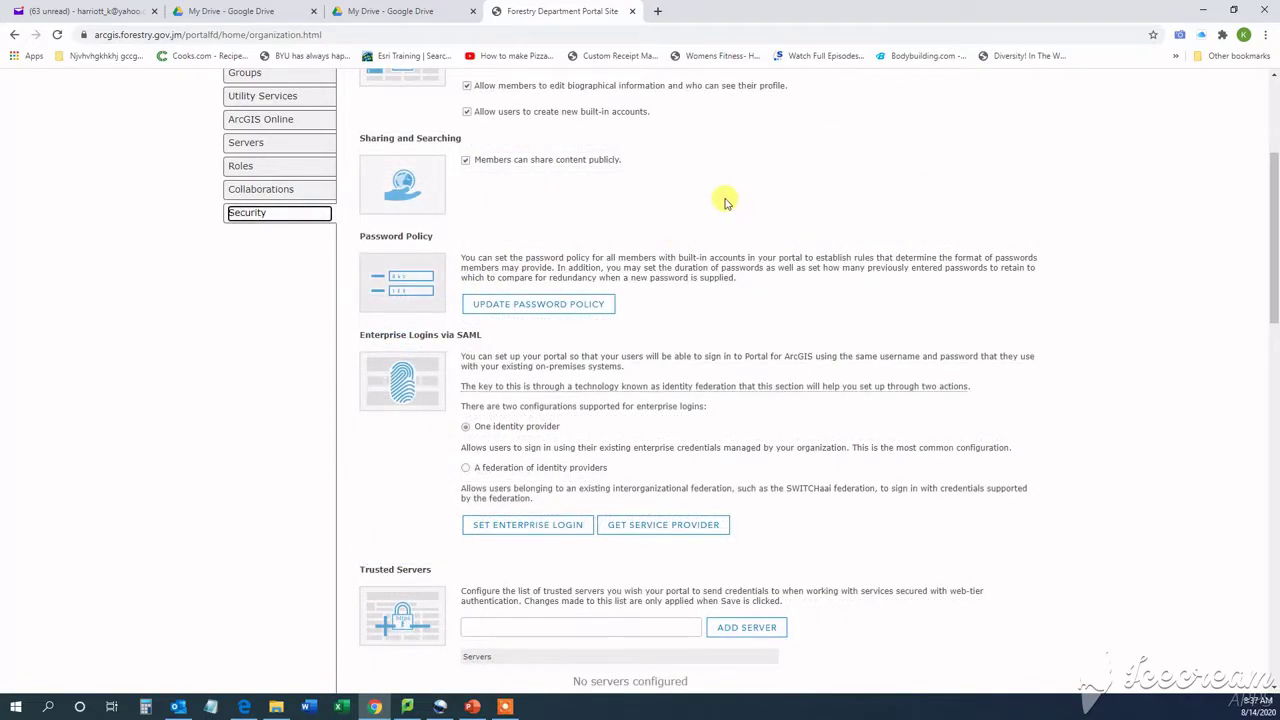
pyautogui.scroll(-1, 818, 221)
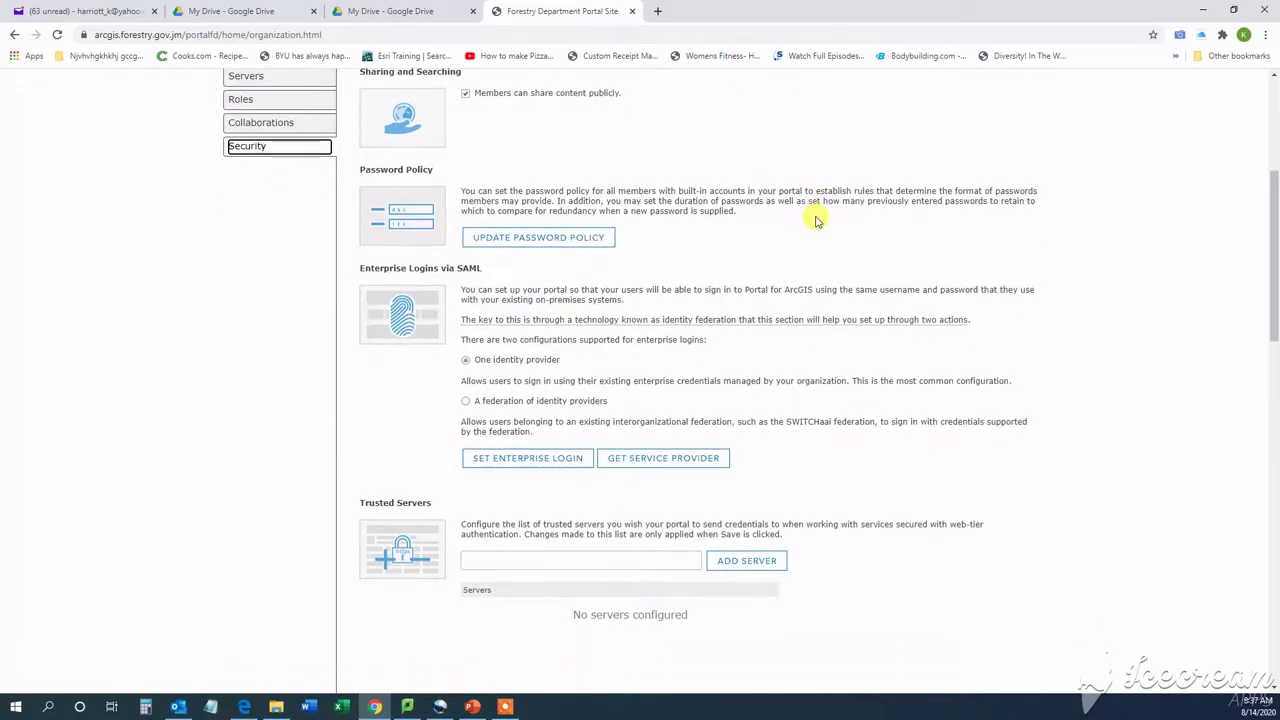
pyautogui.scroll(3, 815, 220)
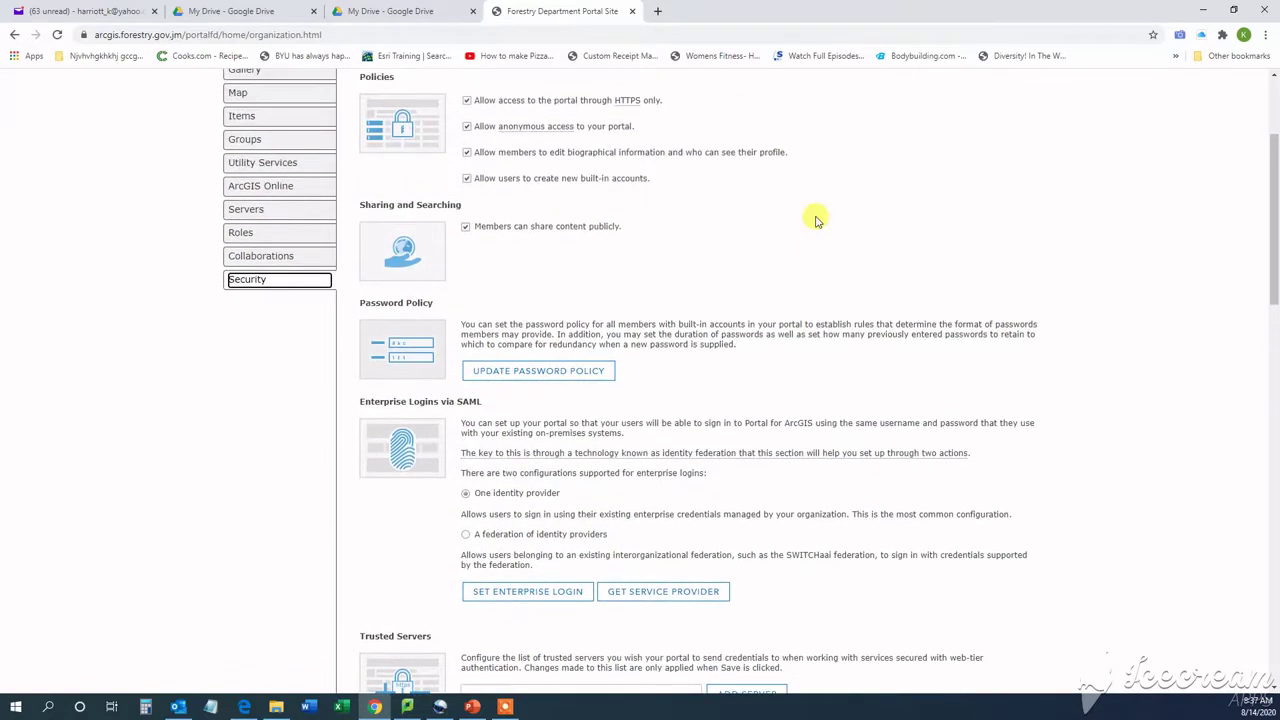
pyautogui.click(247, 390)
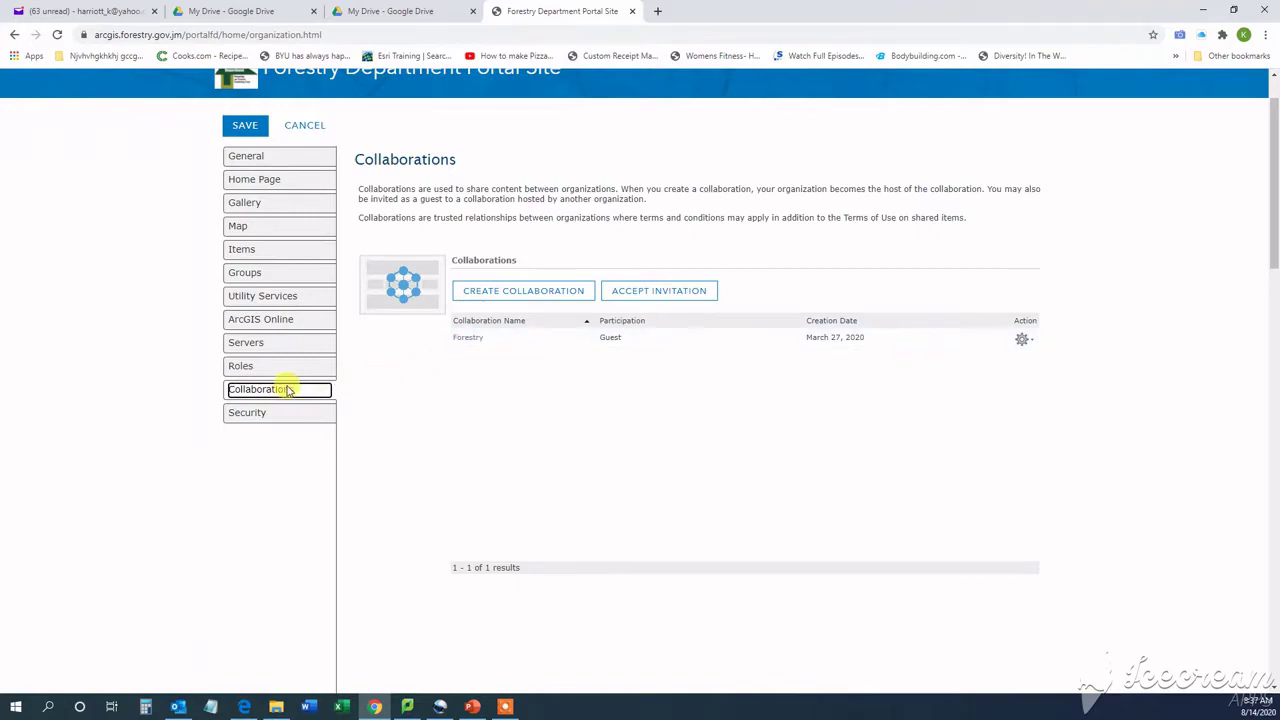
pyautogui.click(265, 346)
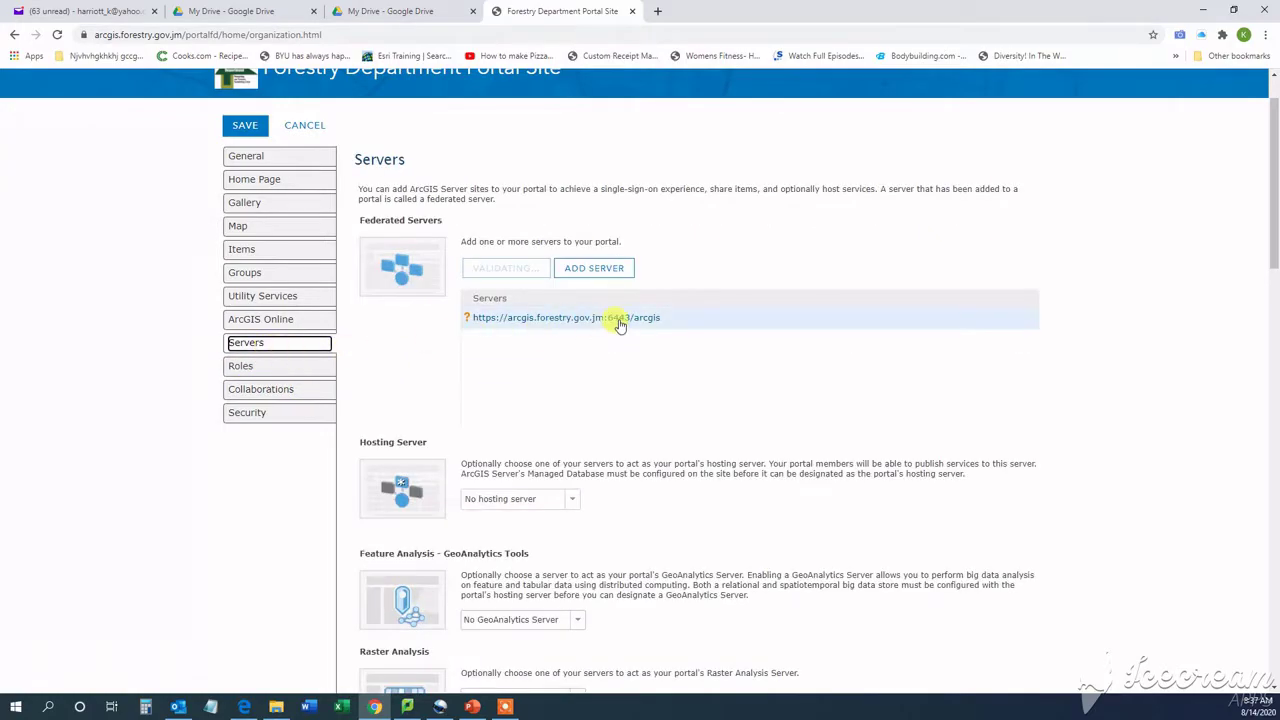
pyautogui.scroll(-2, 614, 323)
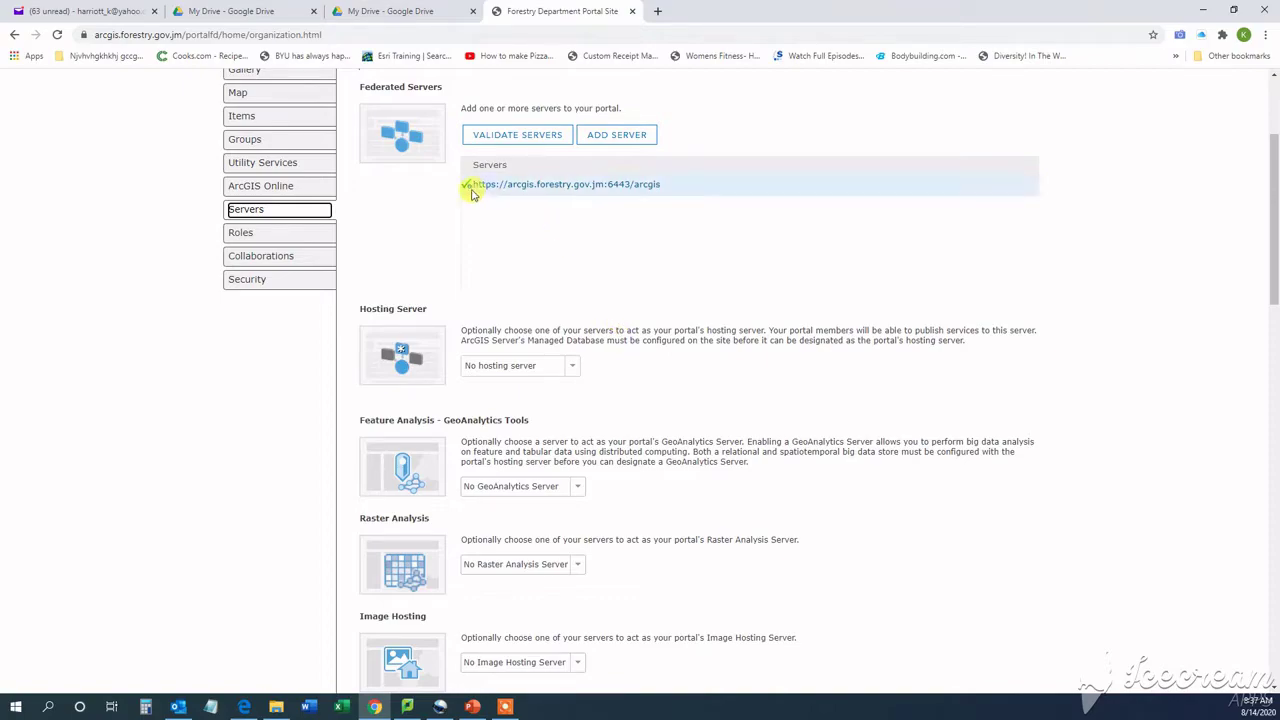
pyautogui.scroll(3, 690, 236)
pyautogui.scroll(-3, 697, 238)
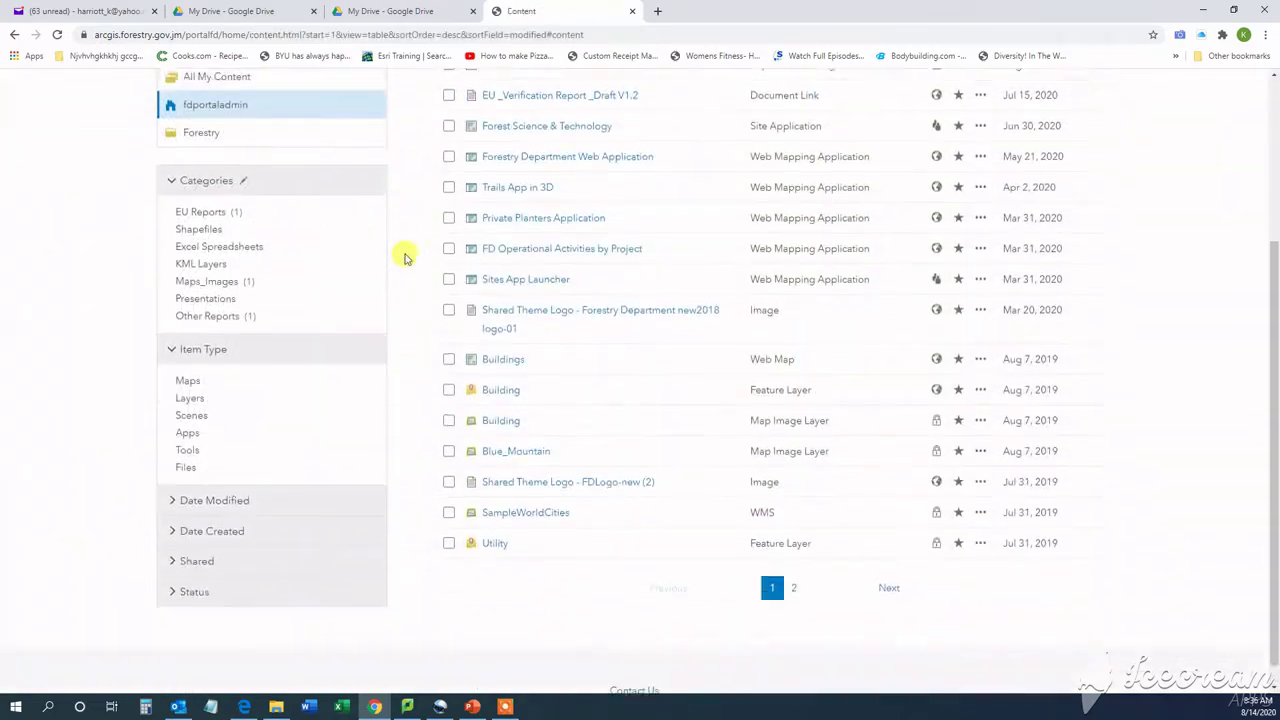
# Browse My Organization's items and open the organization settings page
pyautogui.scroll(3, 414, 251)
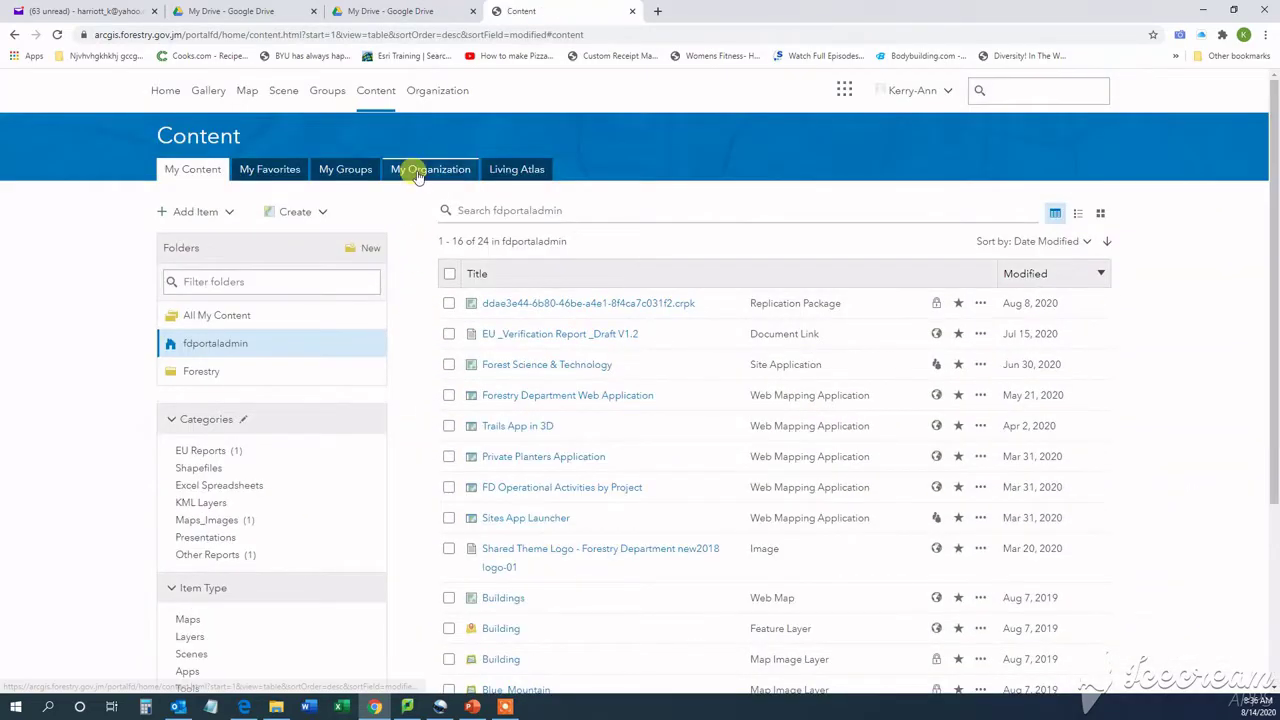
pyautogui.click(416, 170)
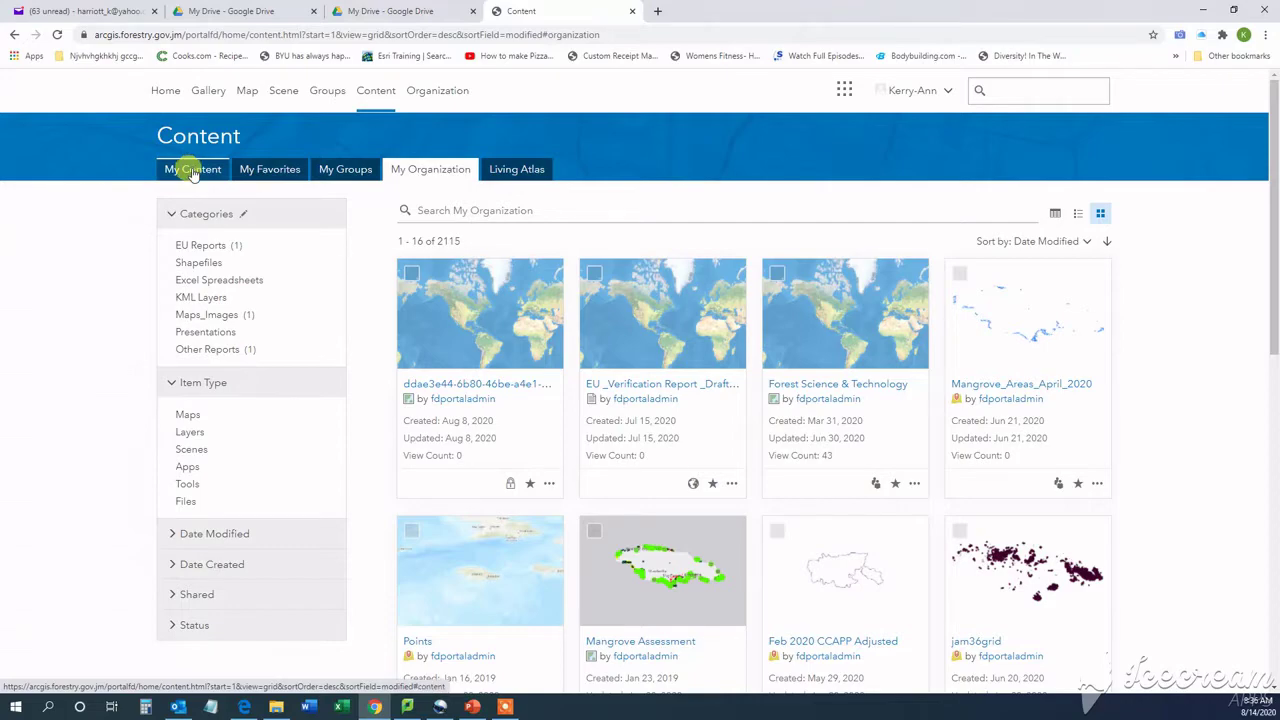
pyautogui.click(437, 94)
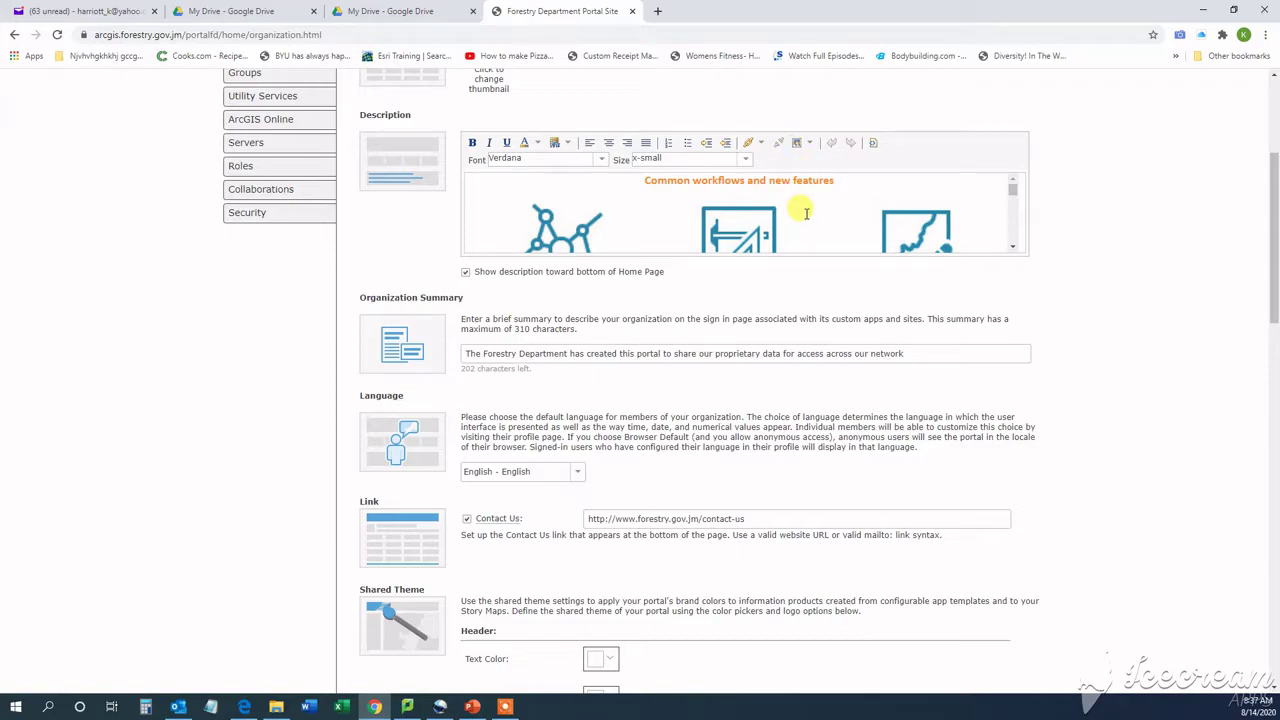
# Toggle the home page description's HTML source, then review summary, language, Contact Us and Shared Theme
pyautogui.click(872, 142)
pyautogui.scroll(-6, 843, 190)
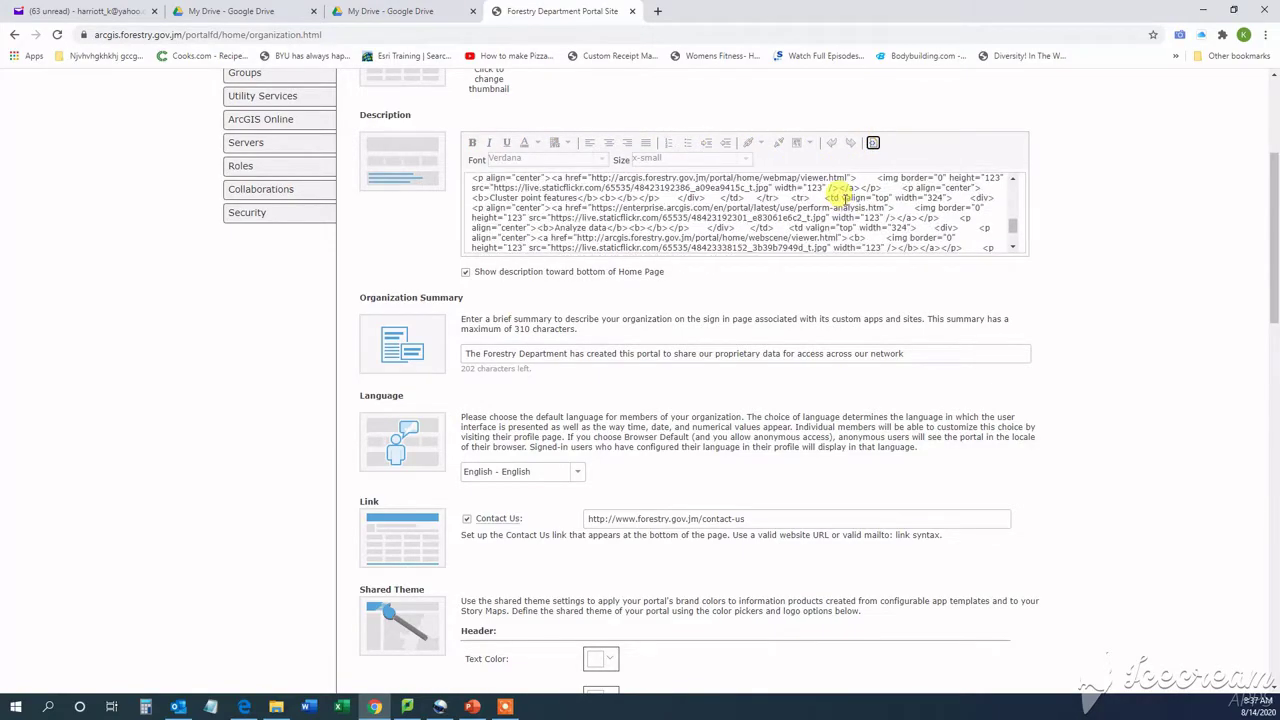
pyautogui.click(871, 144)
pyautogui.scroll(-7, 794, 240)
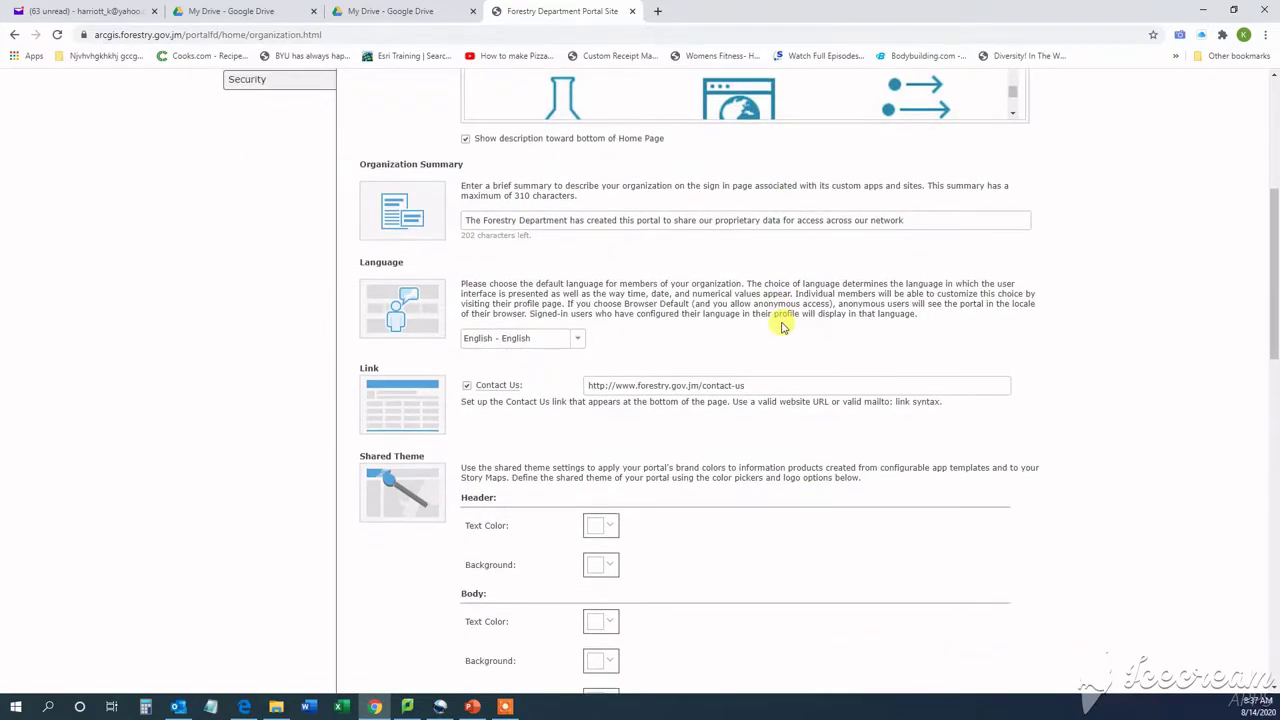
pyautogui.scroll(-2, 780, 323)
pyautogui.scroll(6, 603, 317)
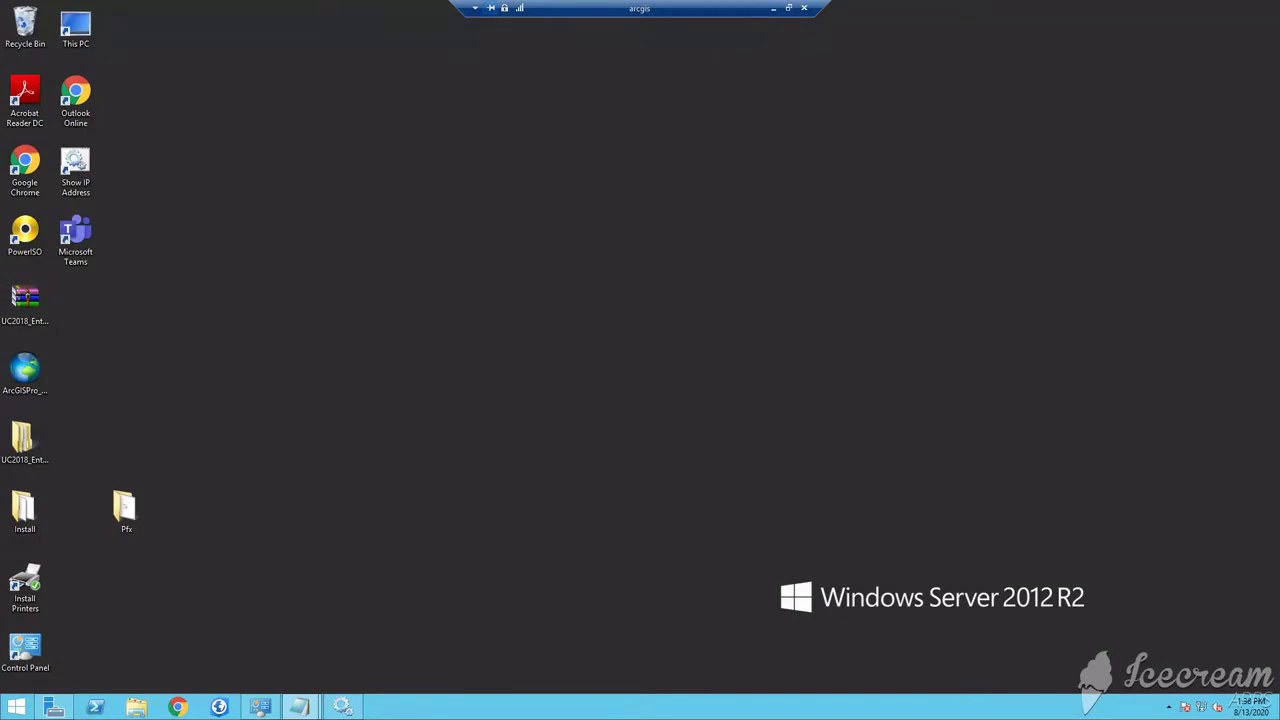
# Launch Internet Information Services (IIS) Manager by searching from the Start screen
pyautogui.click(15, 708)
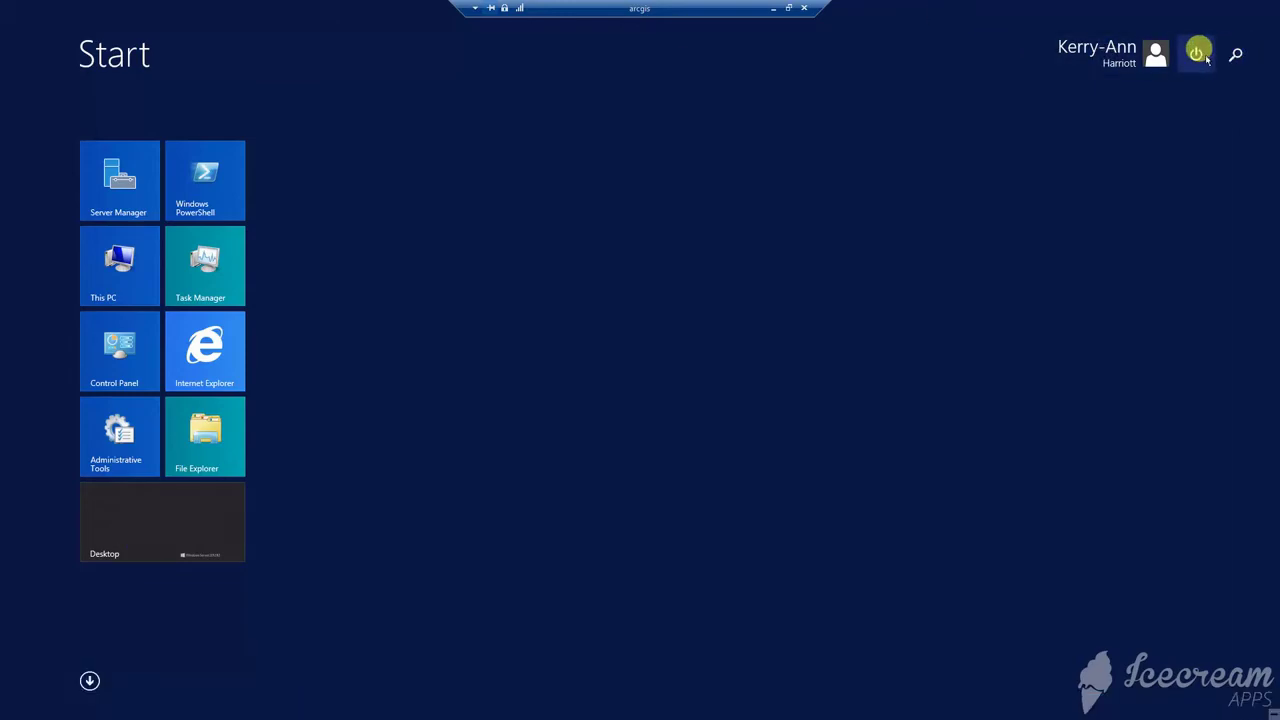
pyautogui.click(1236, 56)
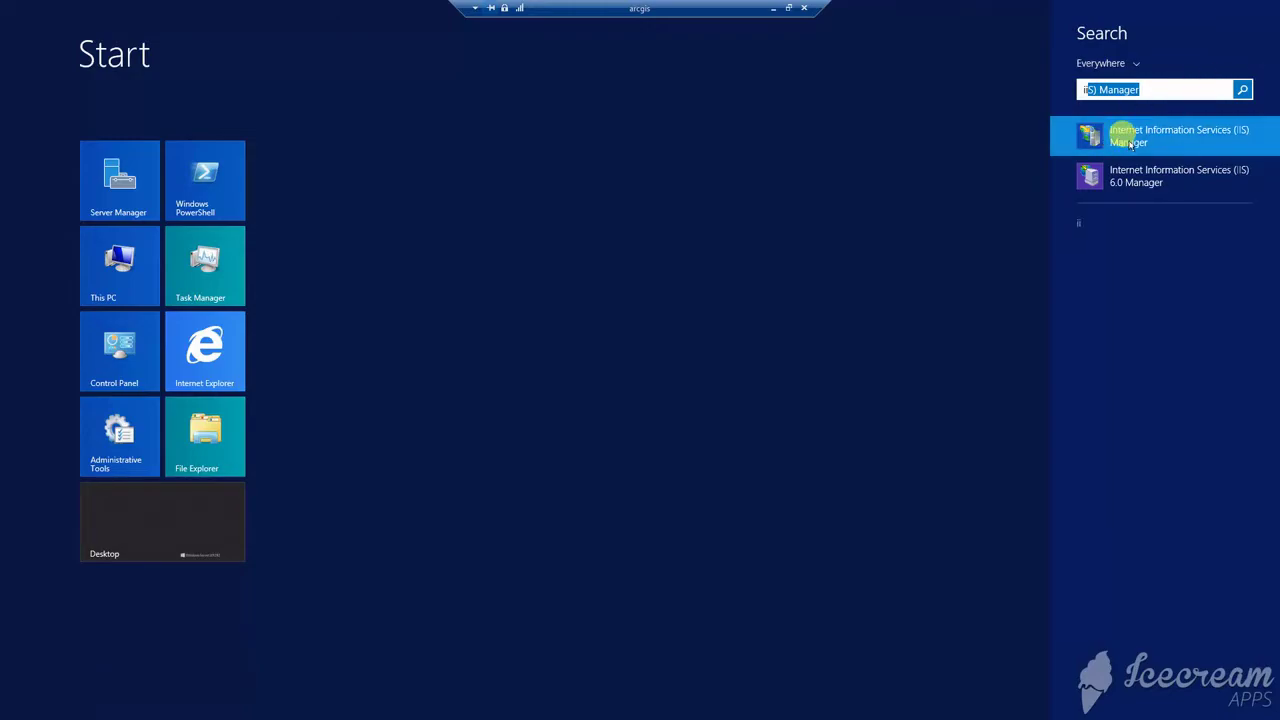
pyautogui.click(1150, 142)
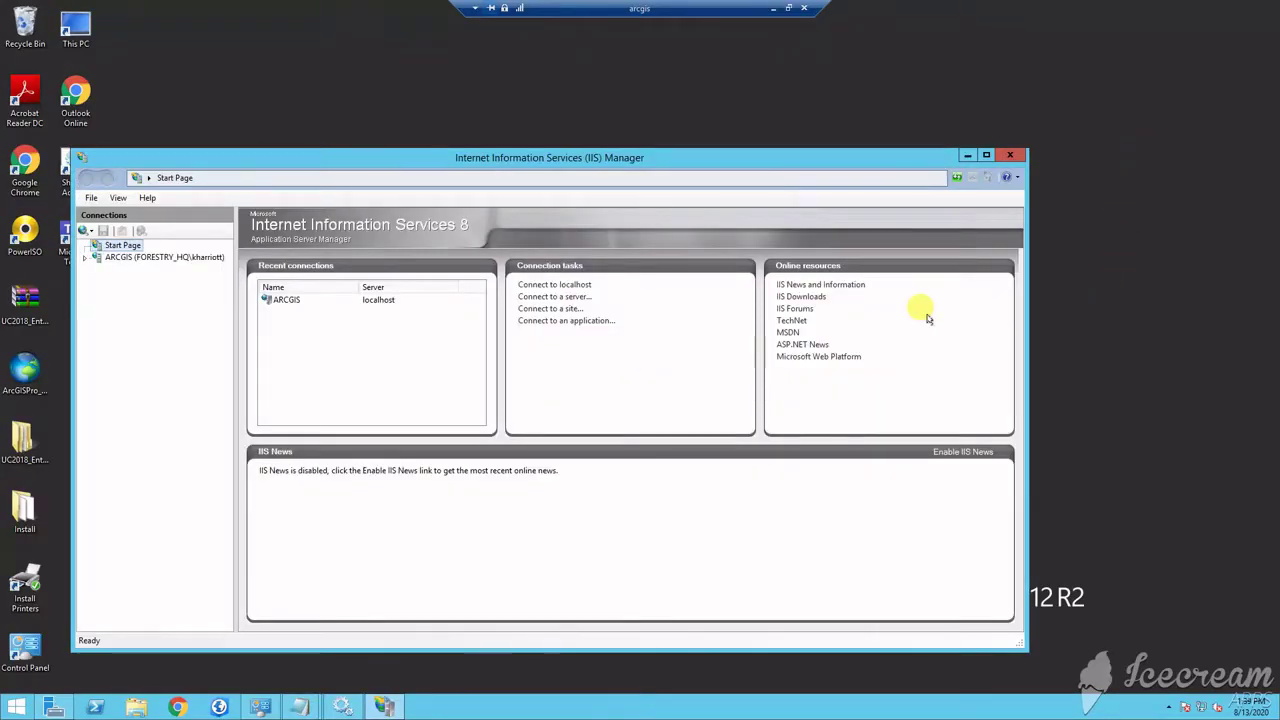
# Open the ARCGIS server's Server Certificates and begin exporting arcgis_certApr2020
pyautogui.click(147, 258)
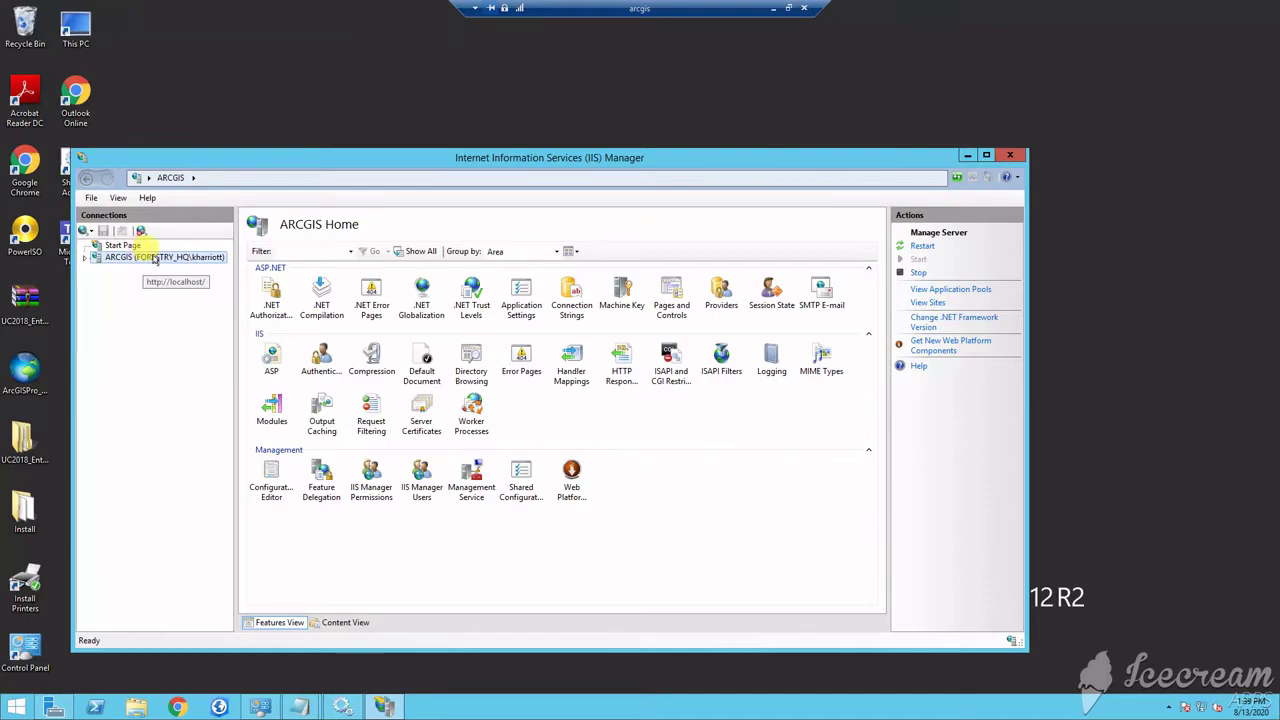
pyautogui.doubleClick(418, 408)
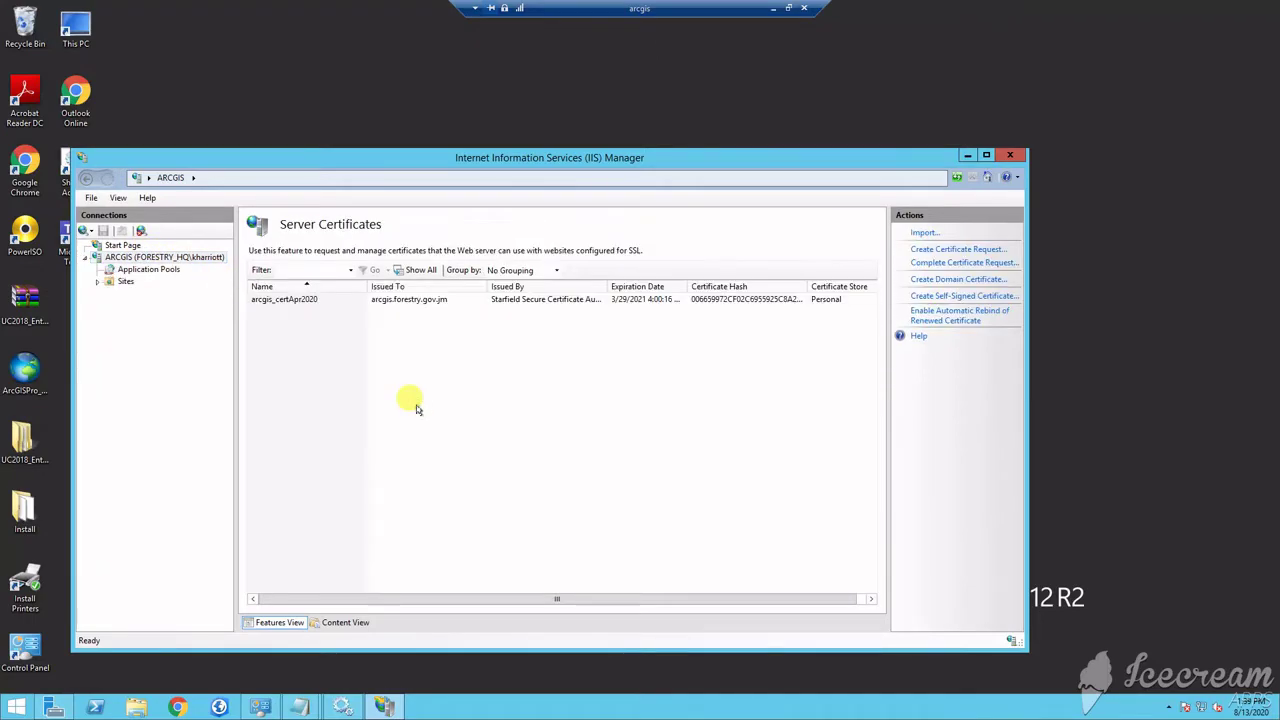
pyautogui.click(390, 301)
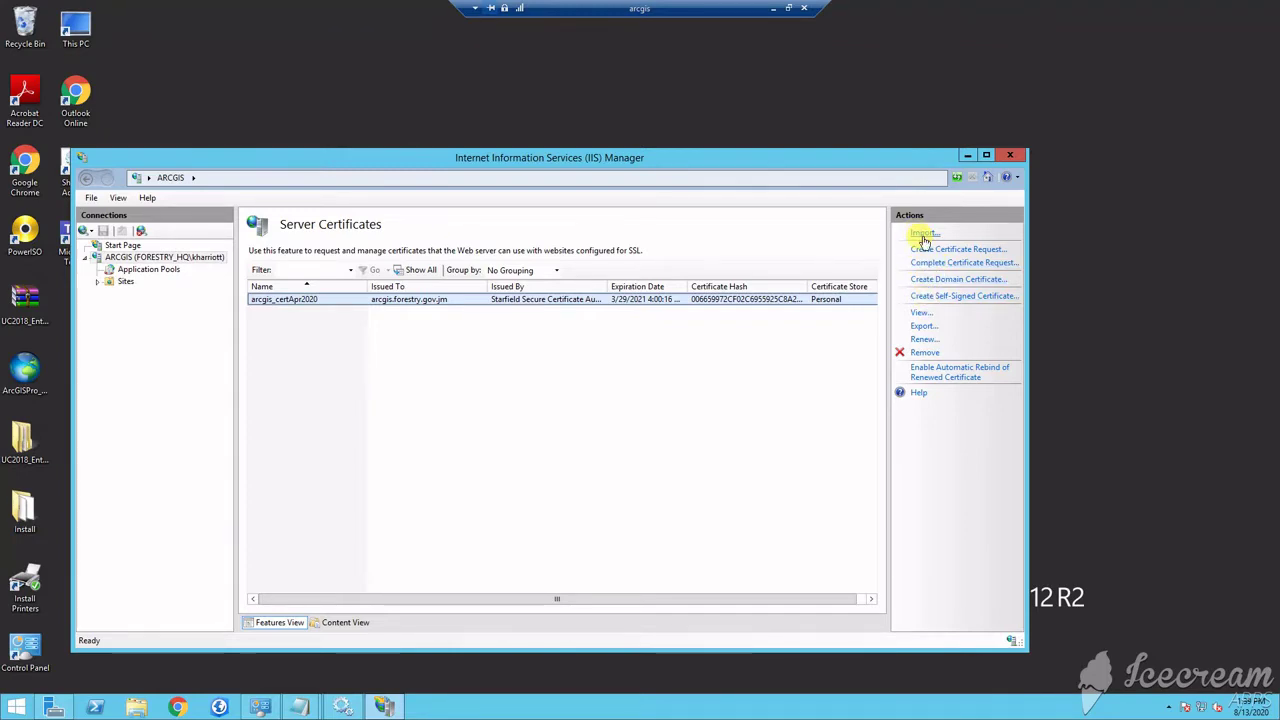
pyautogui.click(922, 327)
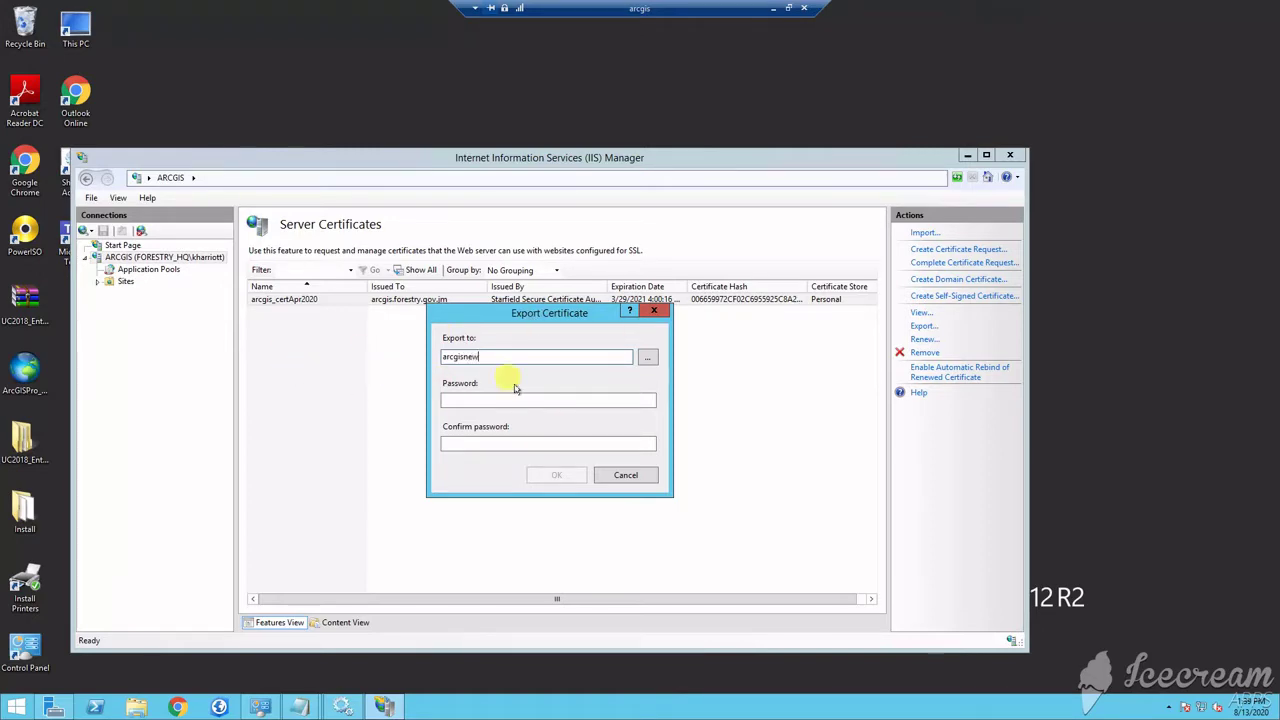
# Set the export file to arcgisnew3.pfx in the Documents folder
pyautogui.click(648, 357)
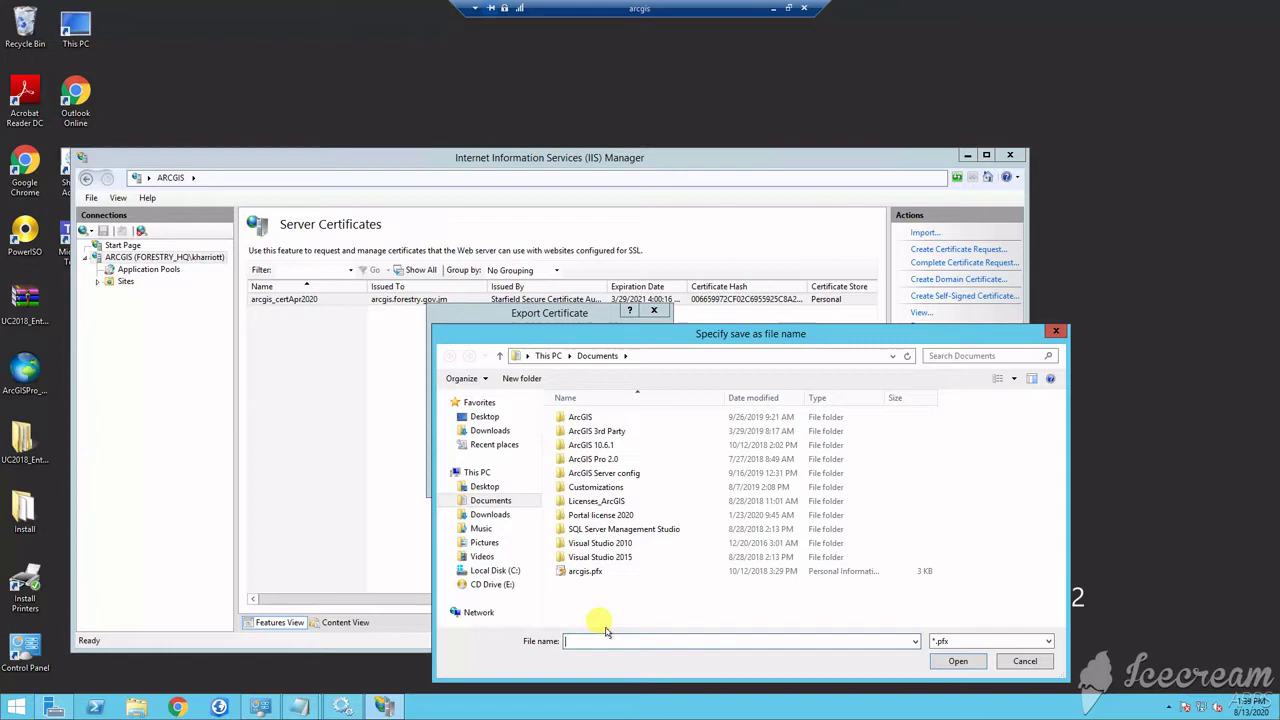
pyautogui.write('arcgis')
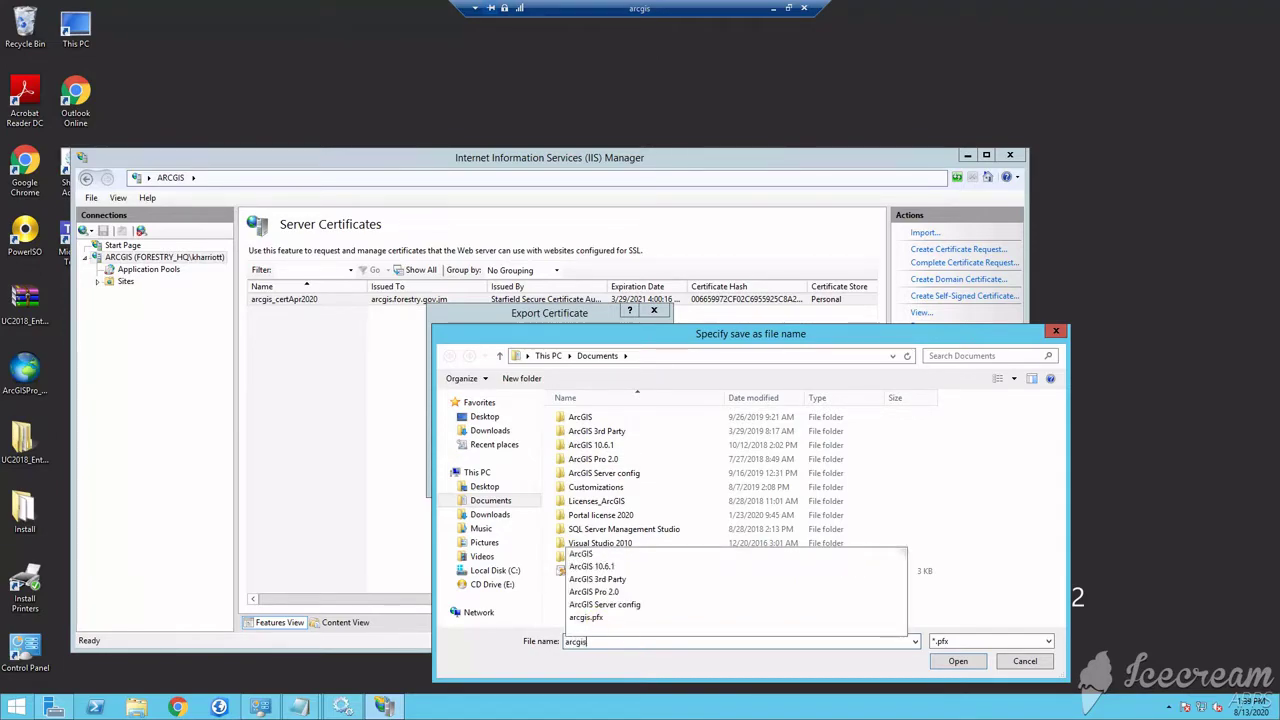
pyautogui.write('new')
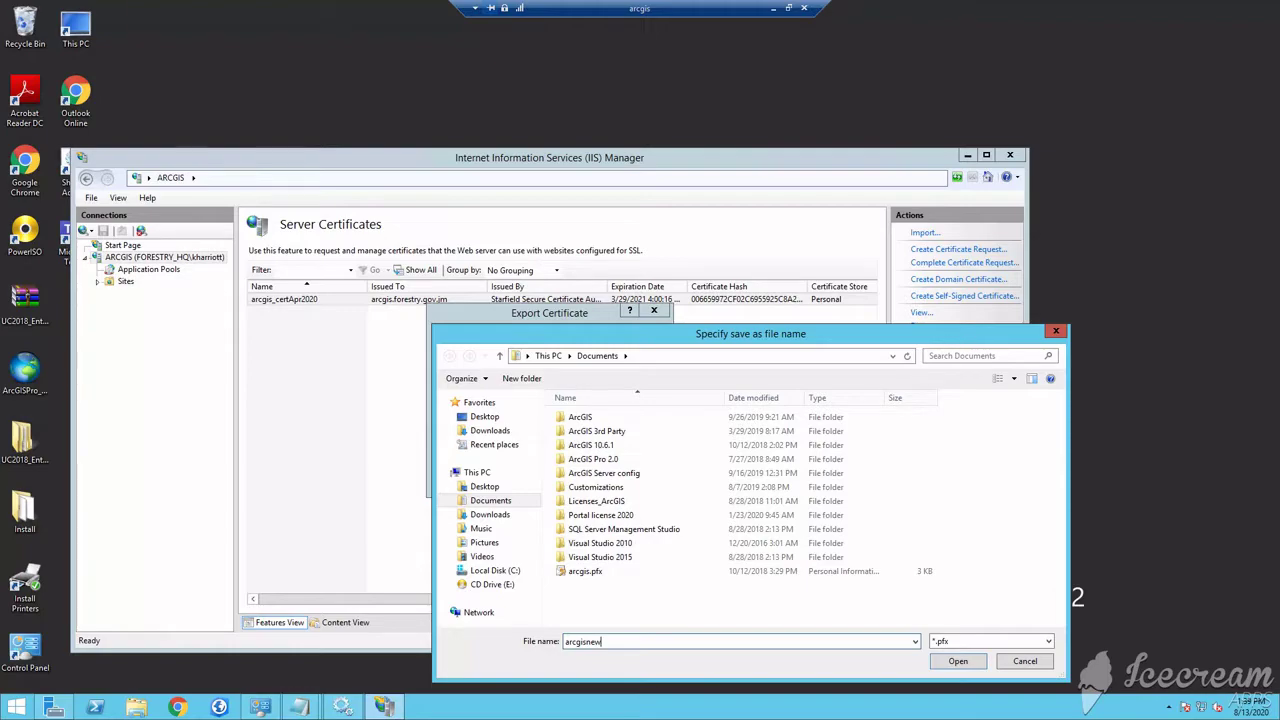
pyautogui.write('3')
pyautogui.click(958, 661)
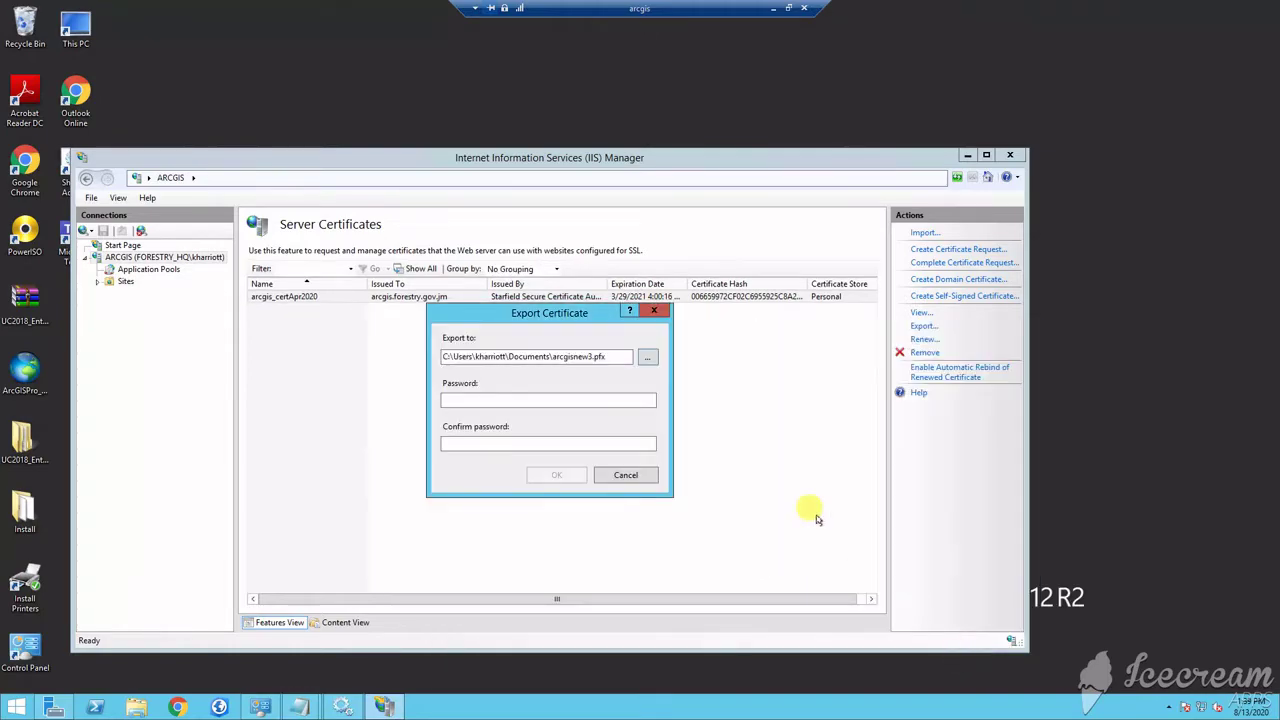
# Enter and confirm the export password, then complete the certificate export
pyautogui.click(481, 398)
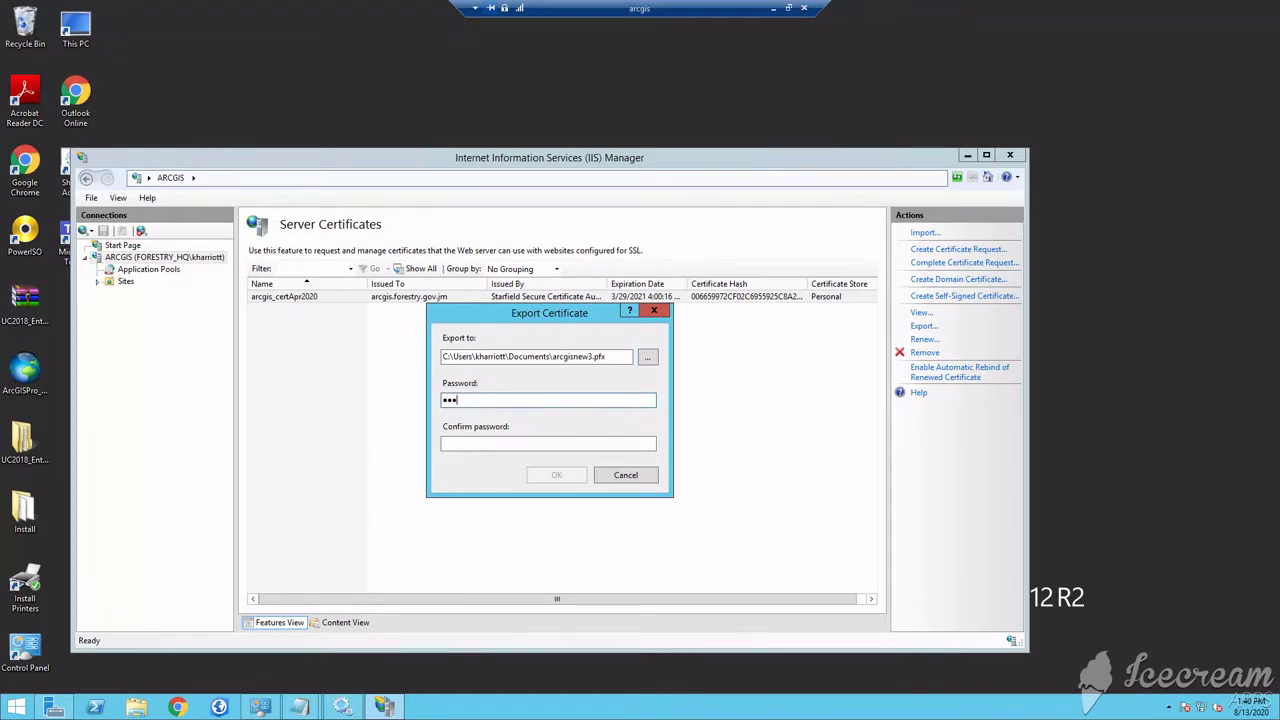
pyautogui.write('•')
pyautogui.click(548, 443)
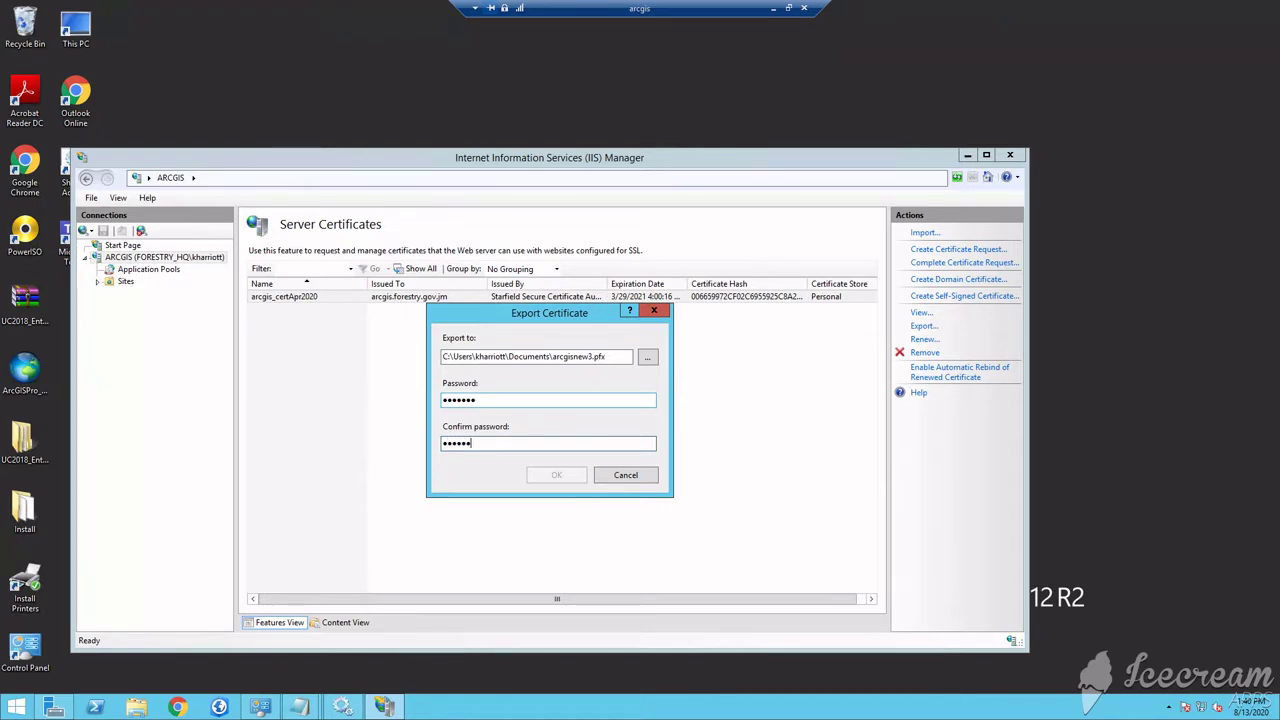
pyautogui.write('•••••••')
pyautogui.click(445, 400)
pyautogui.write('•')
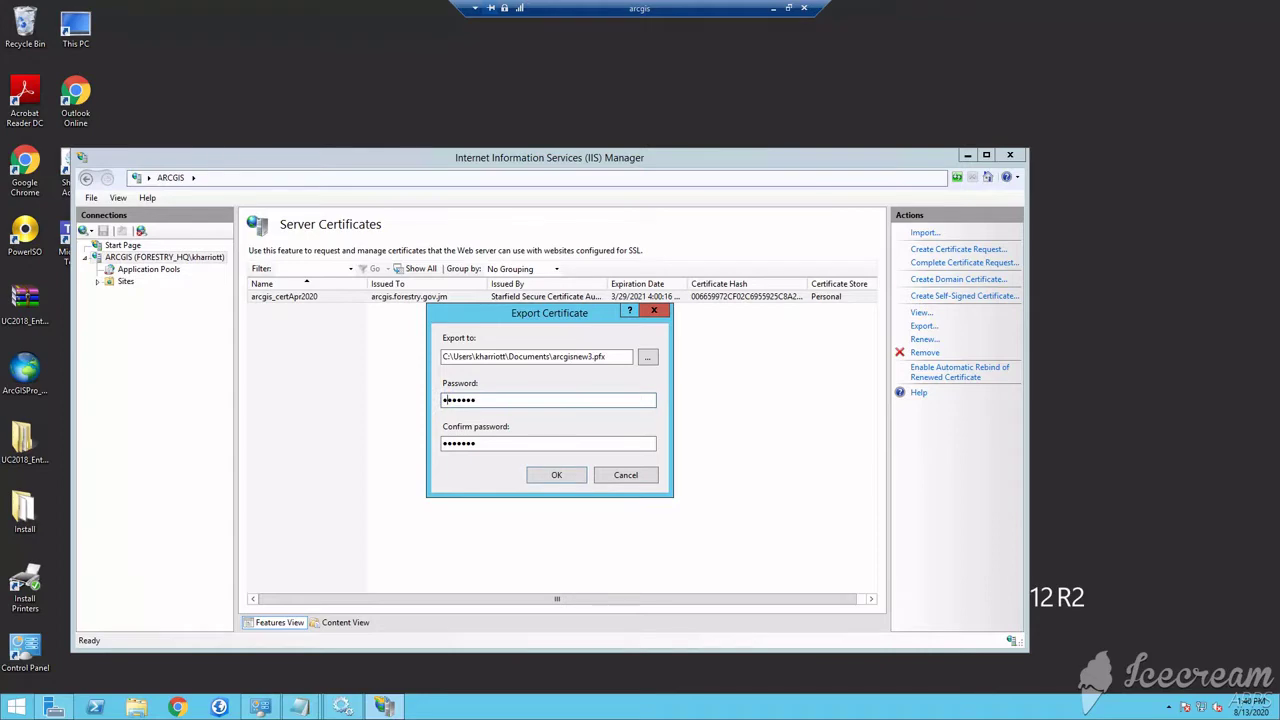
pyautogui.click(553, 475)
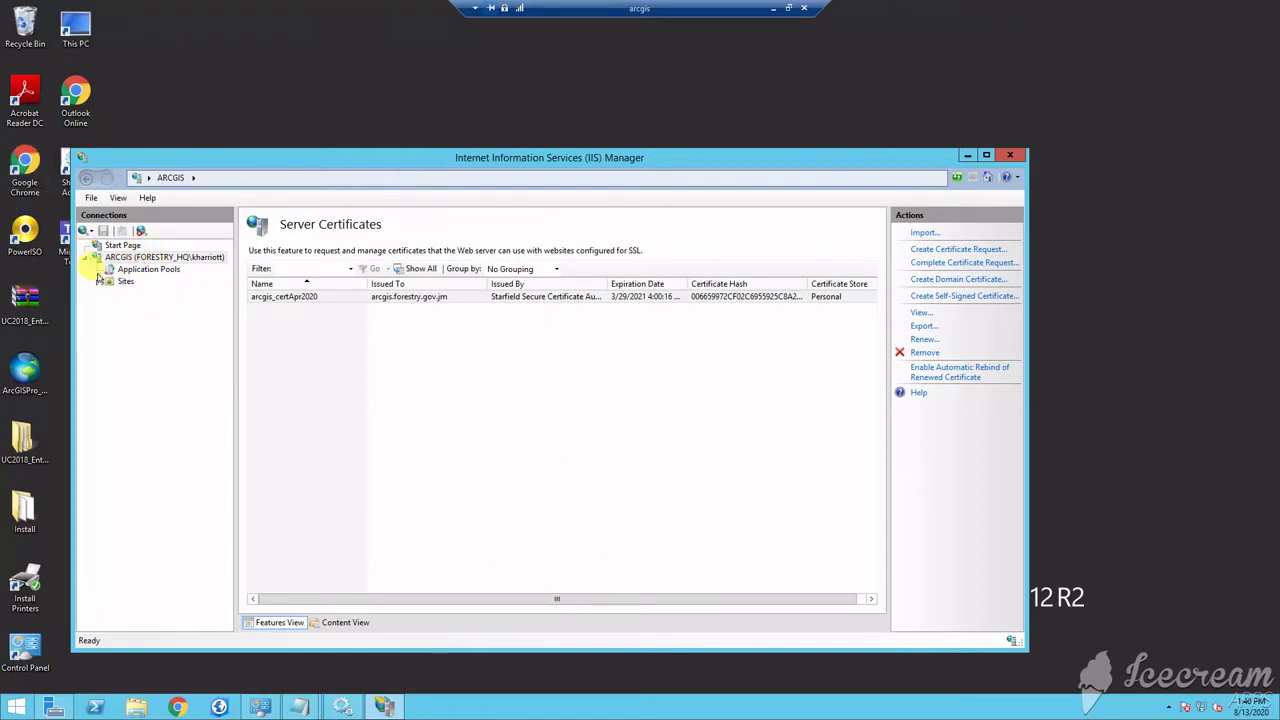
# Open Default Web Site's bindings, showing http 80 and https 443 and 6193
pyautogui.click(97, 283)
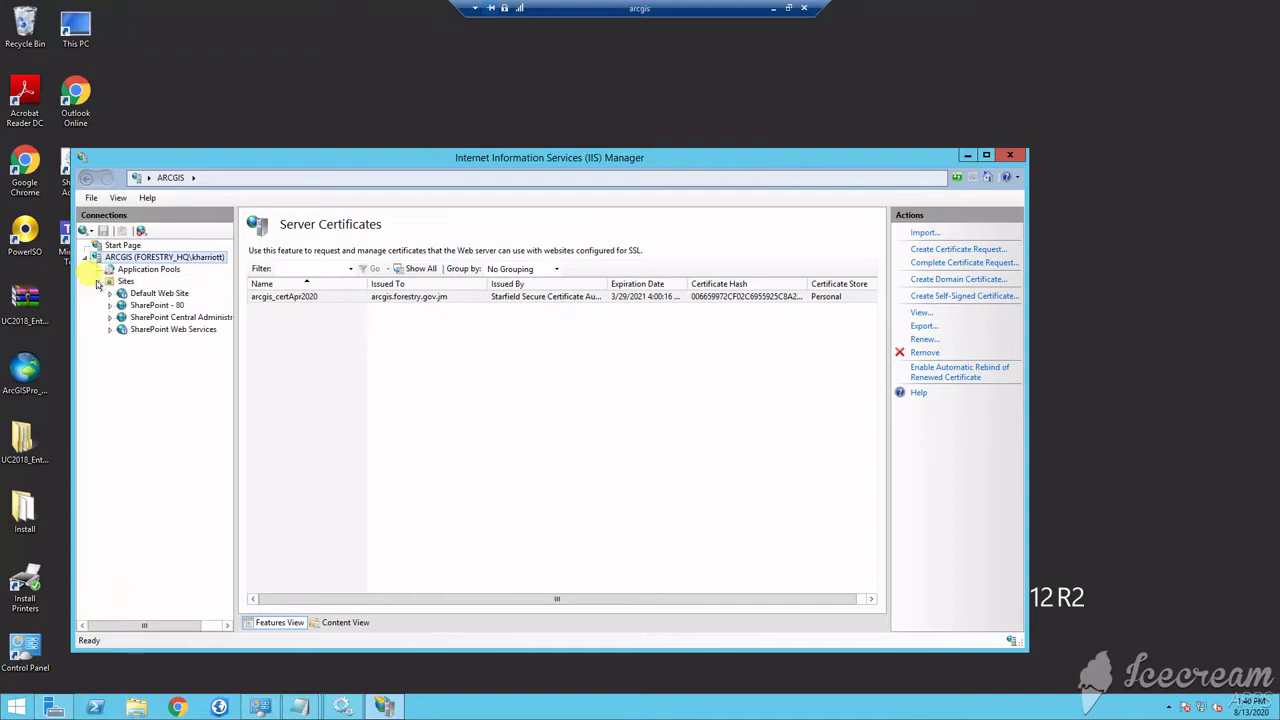
pyautogui.click(153, 294)
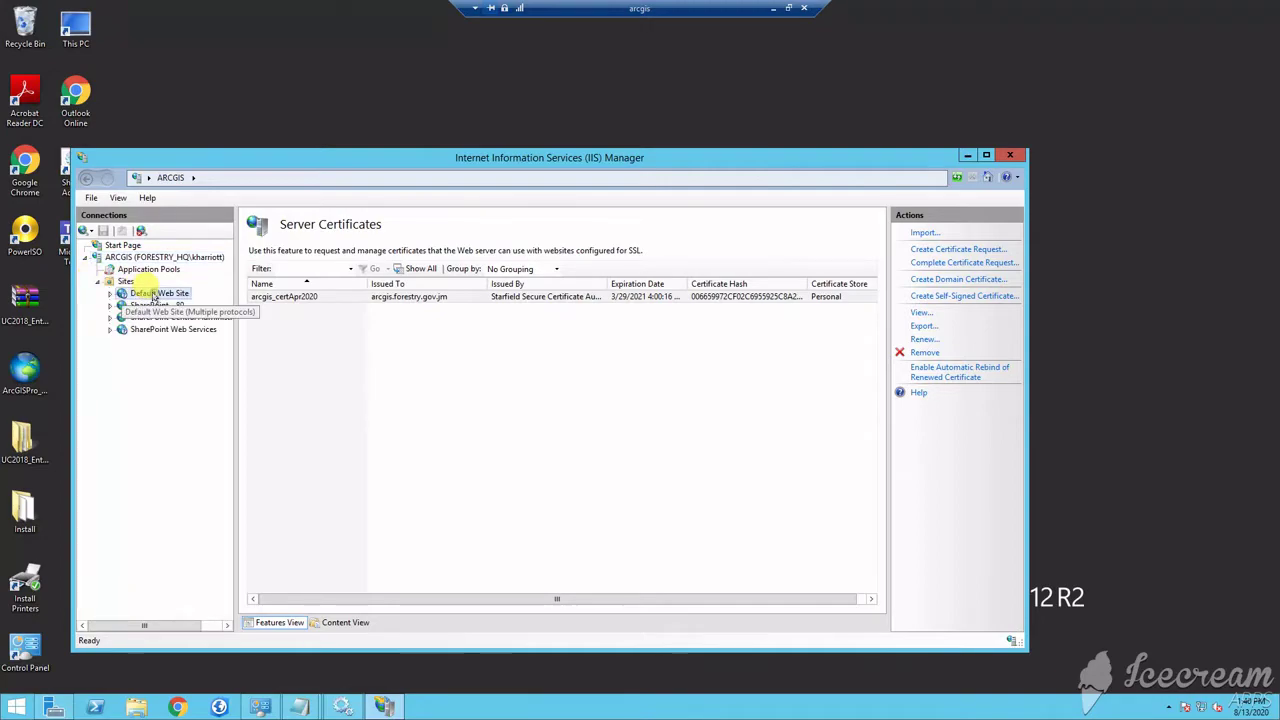
pyautogui.rightClick(153, 297)
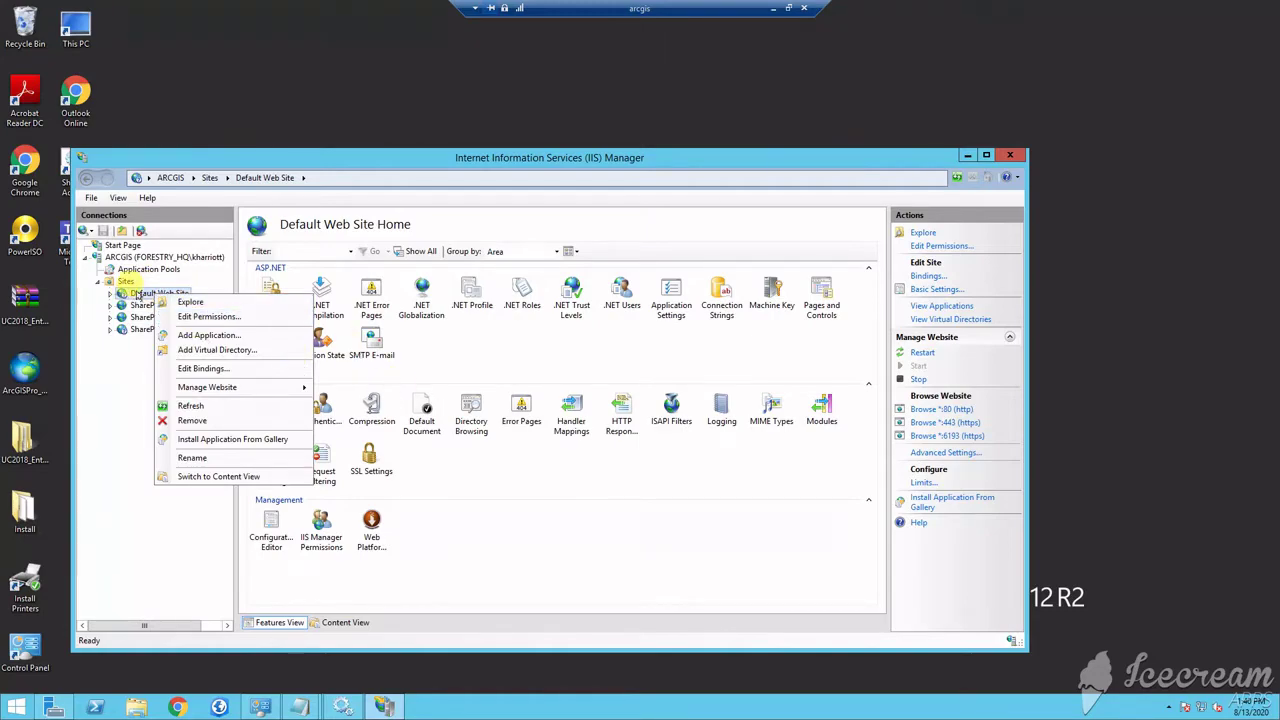
pyautogui.click(138, 297)
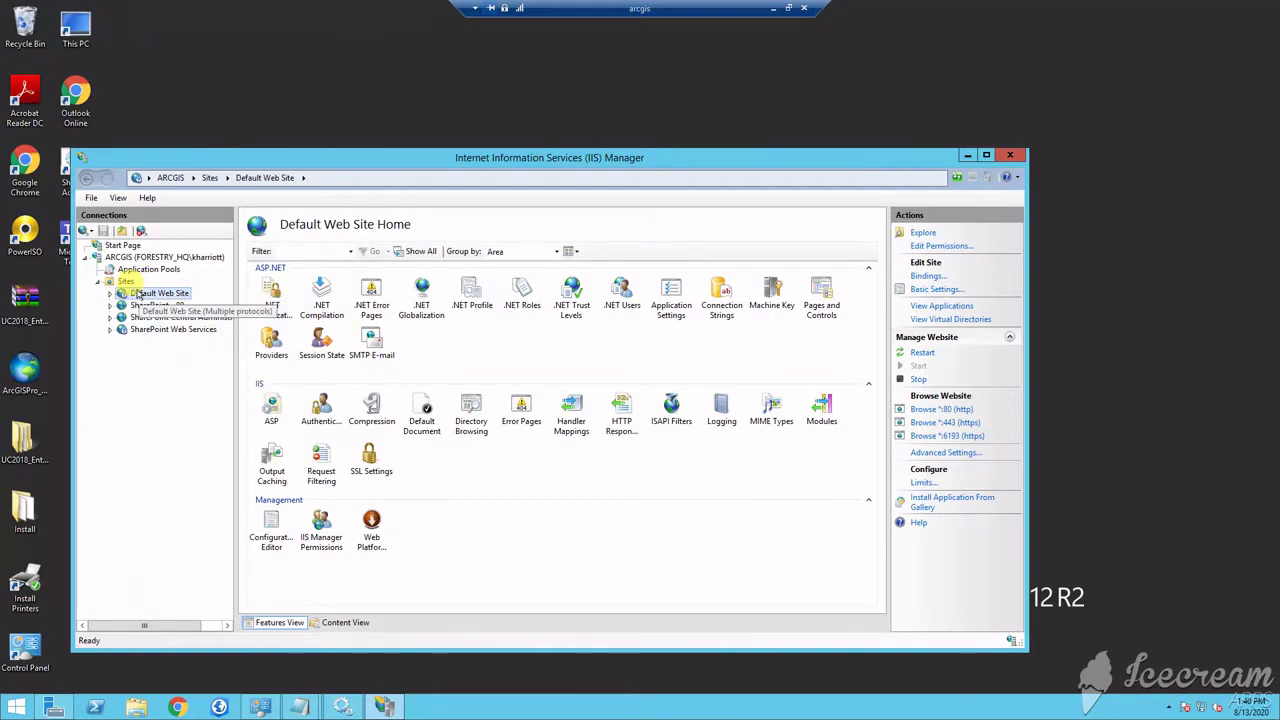
pyautogui.rightClick(138, 294)
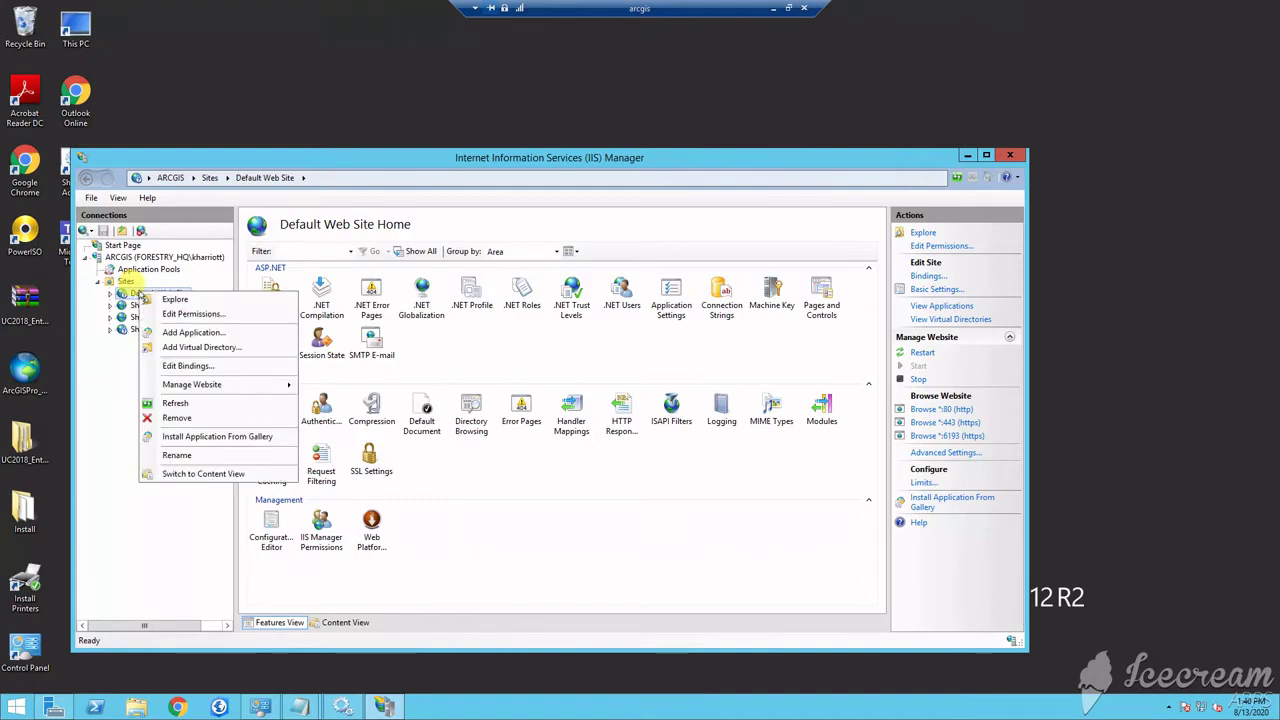
pyautogui.click(186, 366)
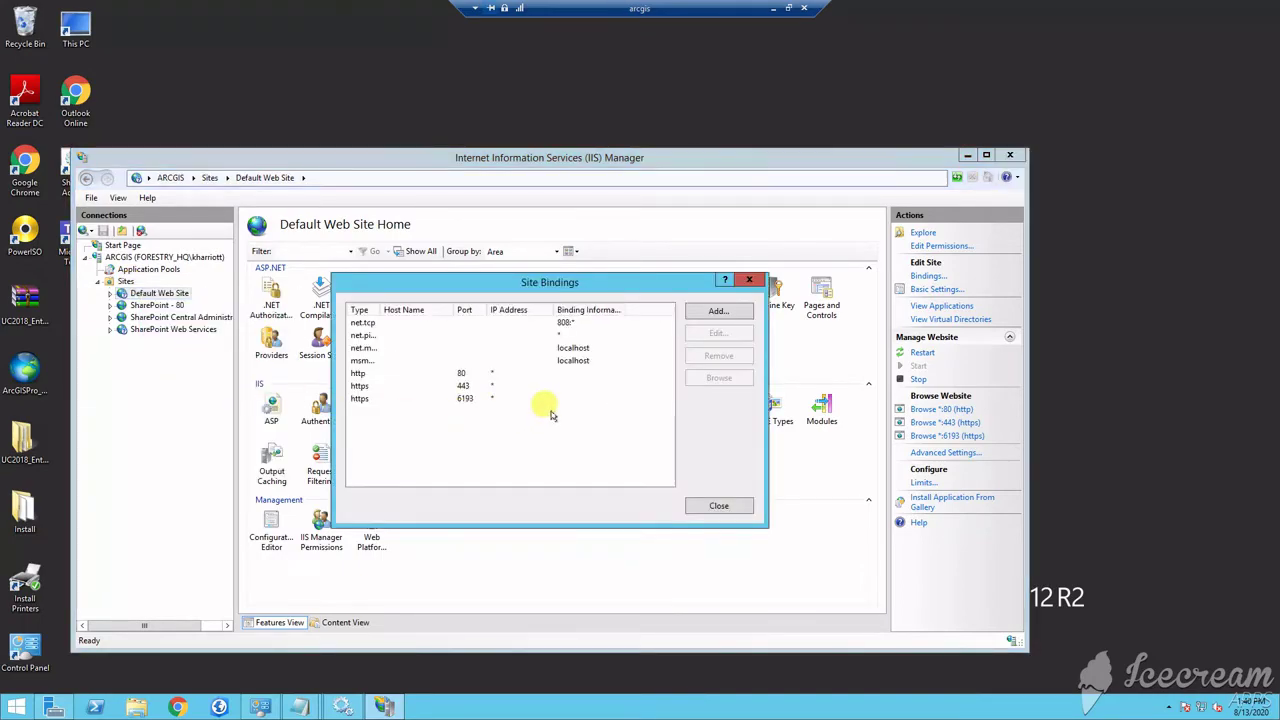
pyautogui.click(366, 386)
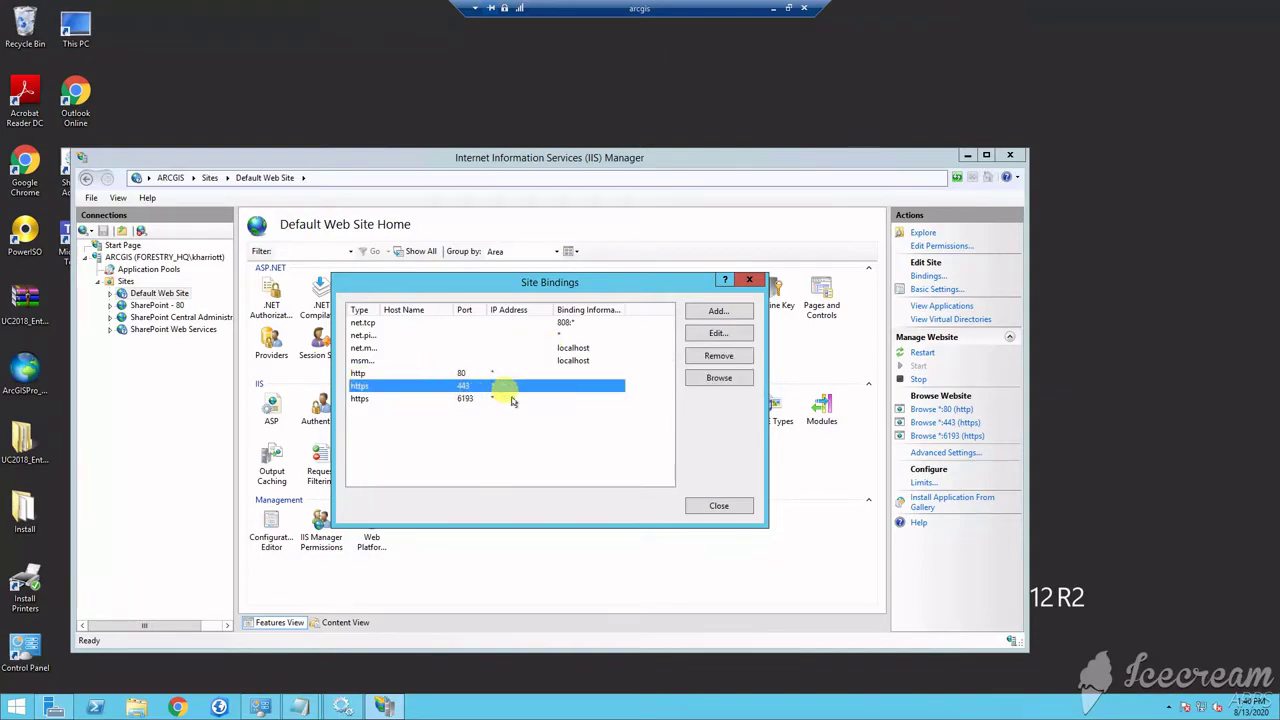
# Add a Default Web Site https binding using the arcgis_certApr2020 (arcgis.forestry.gov.jm) certificate
pyautogui.click(716, 311)
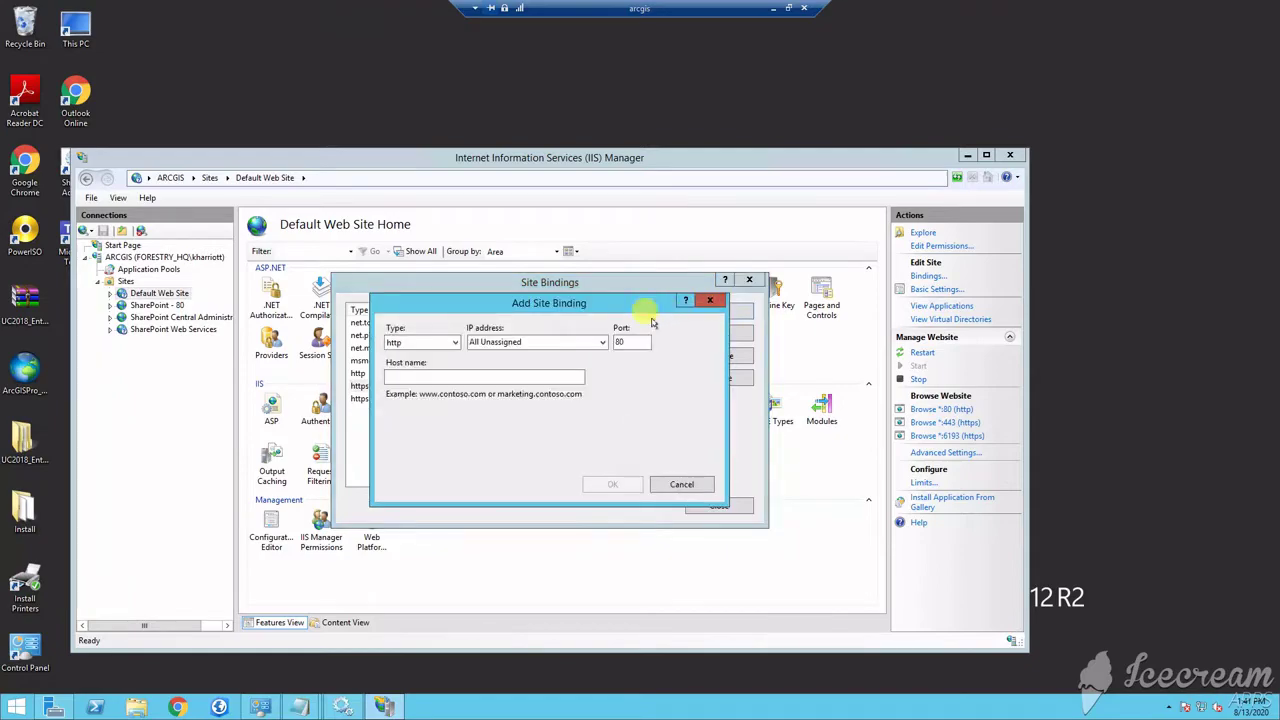
pyautogui.click(405, 343)
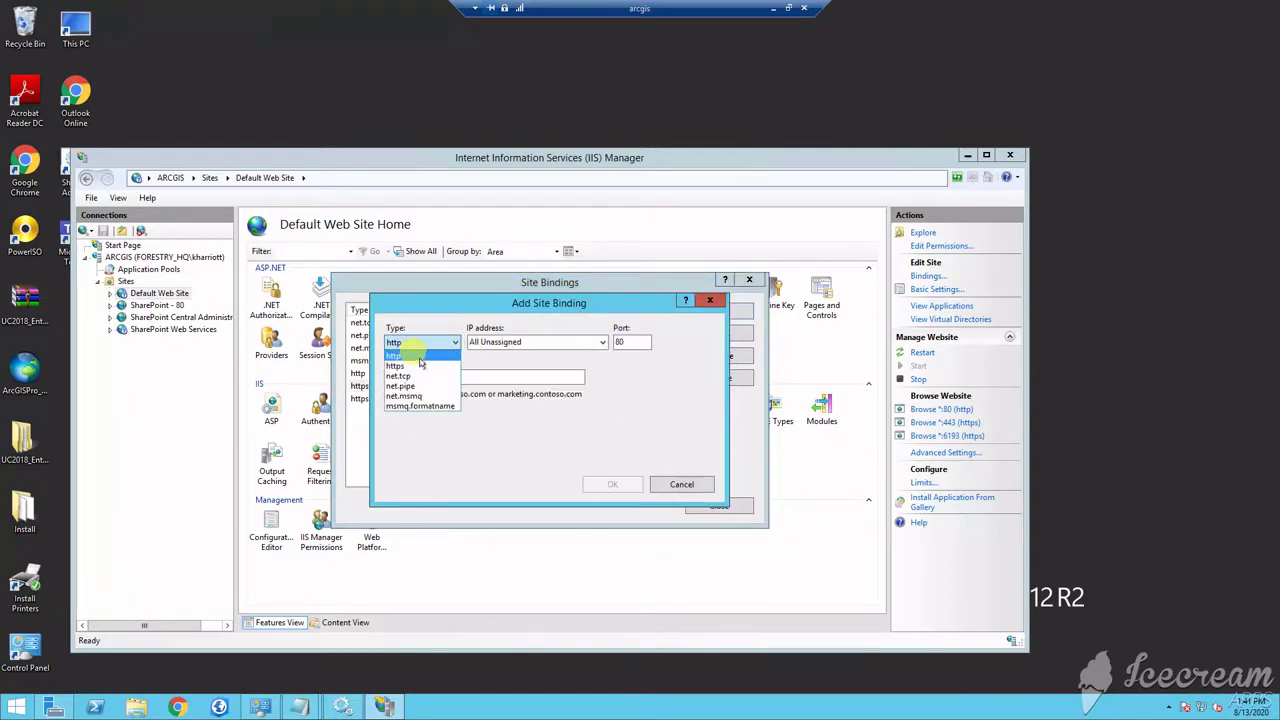
pyautogui.click(399, 366)
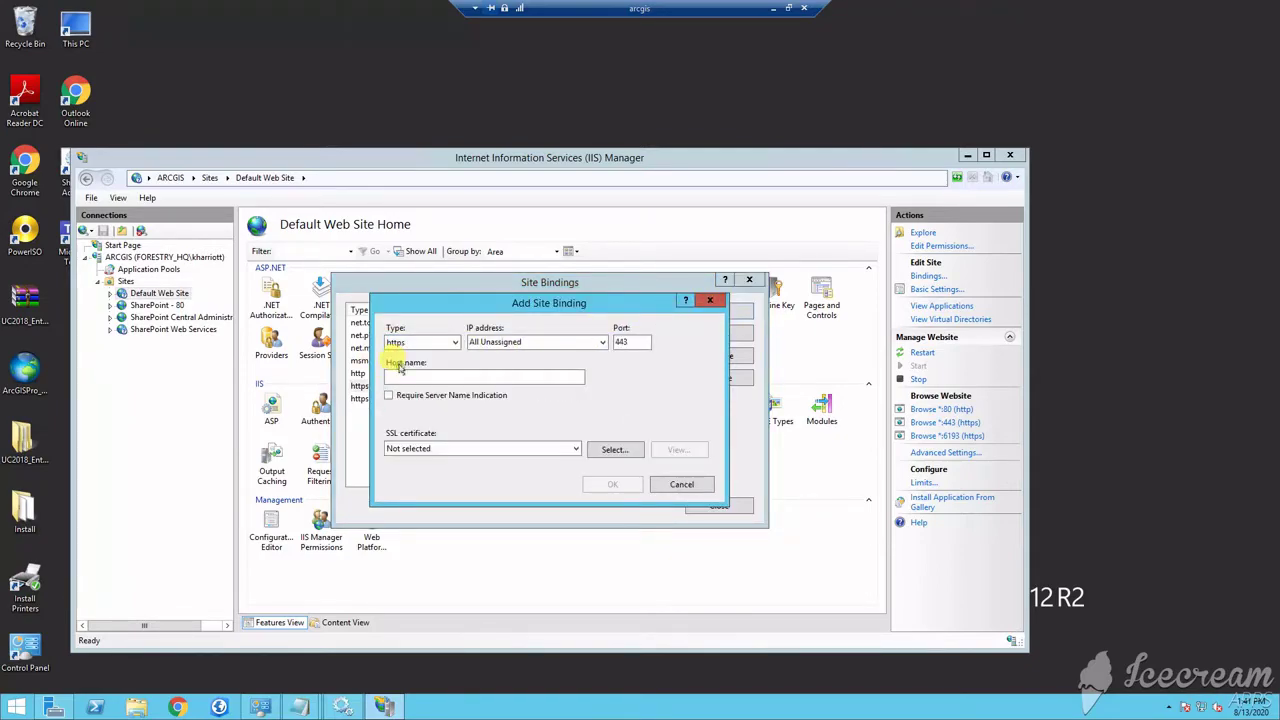
pyautogui.click(398, 376)
pyautogui.click(514, 446)
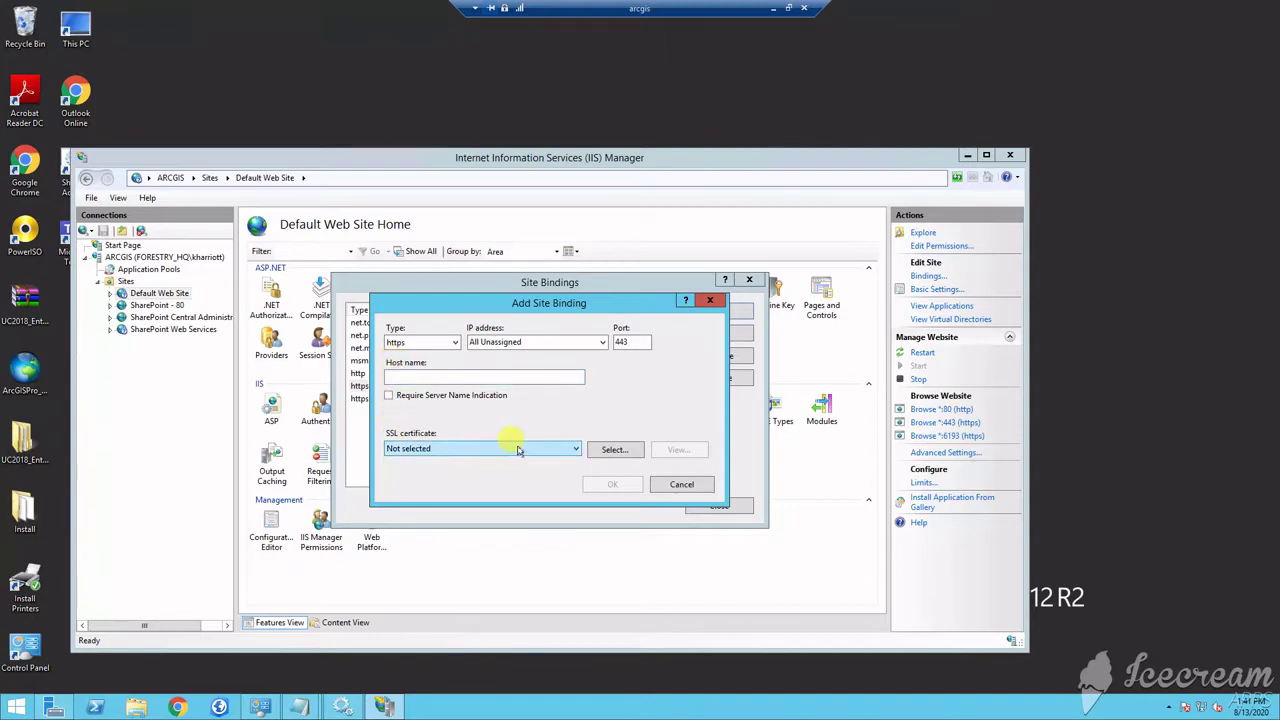
pyautogui.click(571, 449)
pyautogui.click(610, 450)
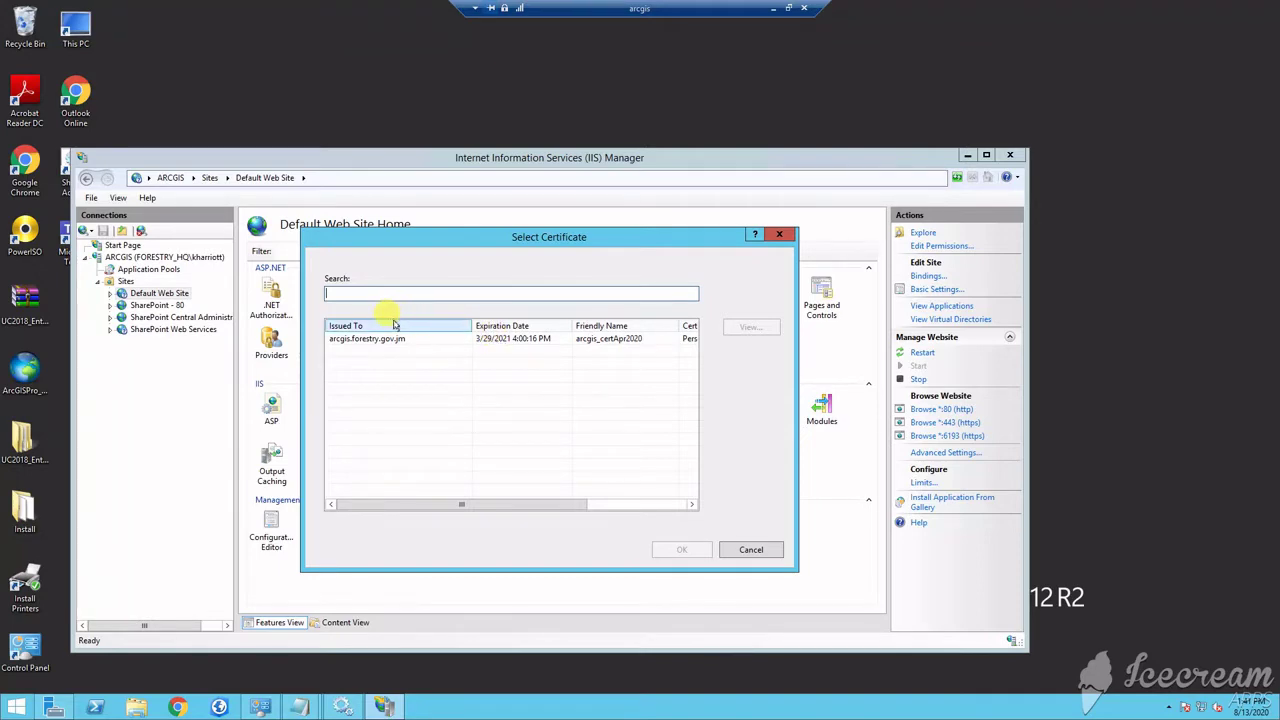
pyautogui.click(368, 339)
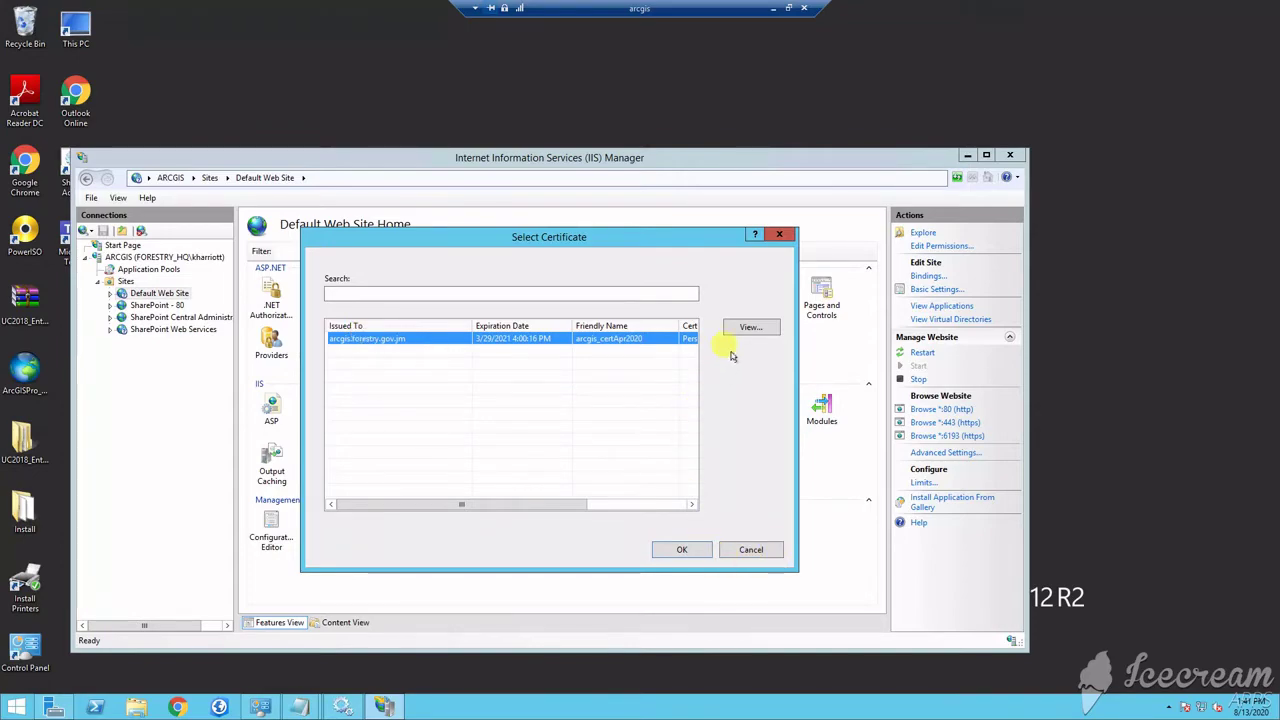
pyautogui.click(680, 549)
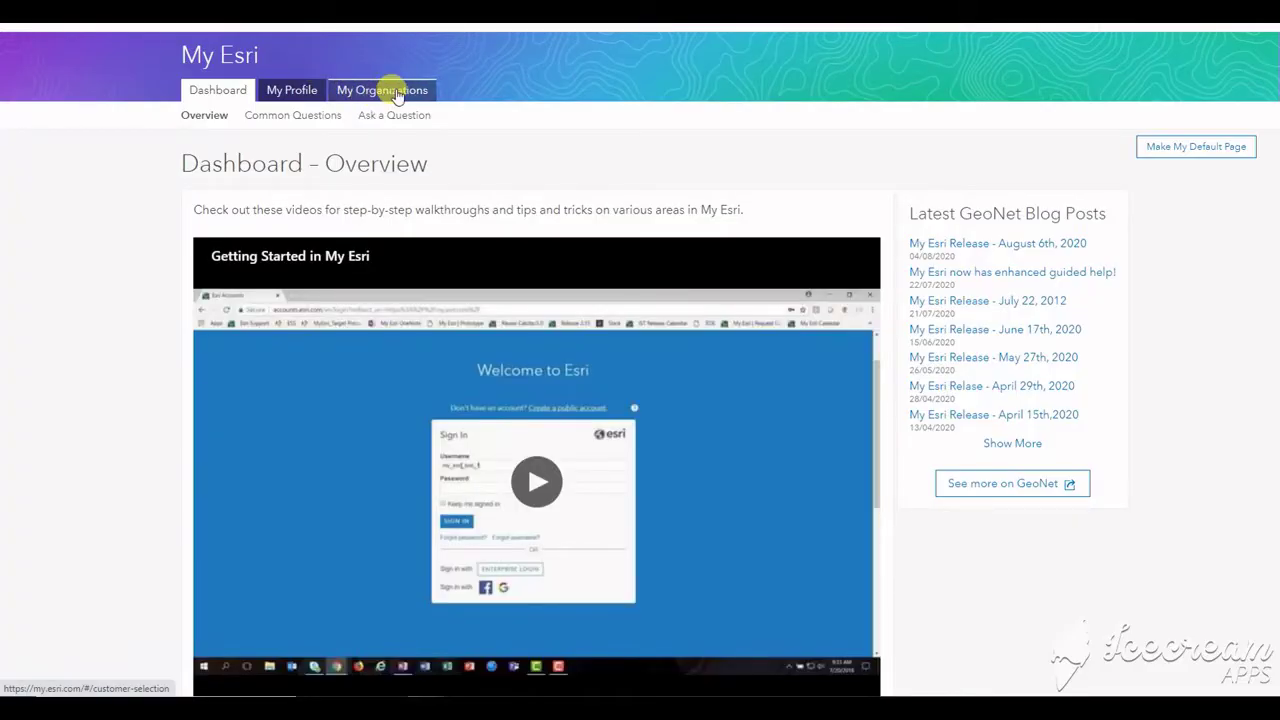
# Start the 2.82 GB Portal for ArcGIS download from ArcGIS Enterprise (Windows) components
pyautogui.click(397, 93)
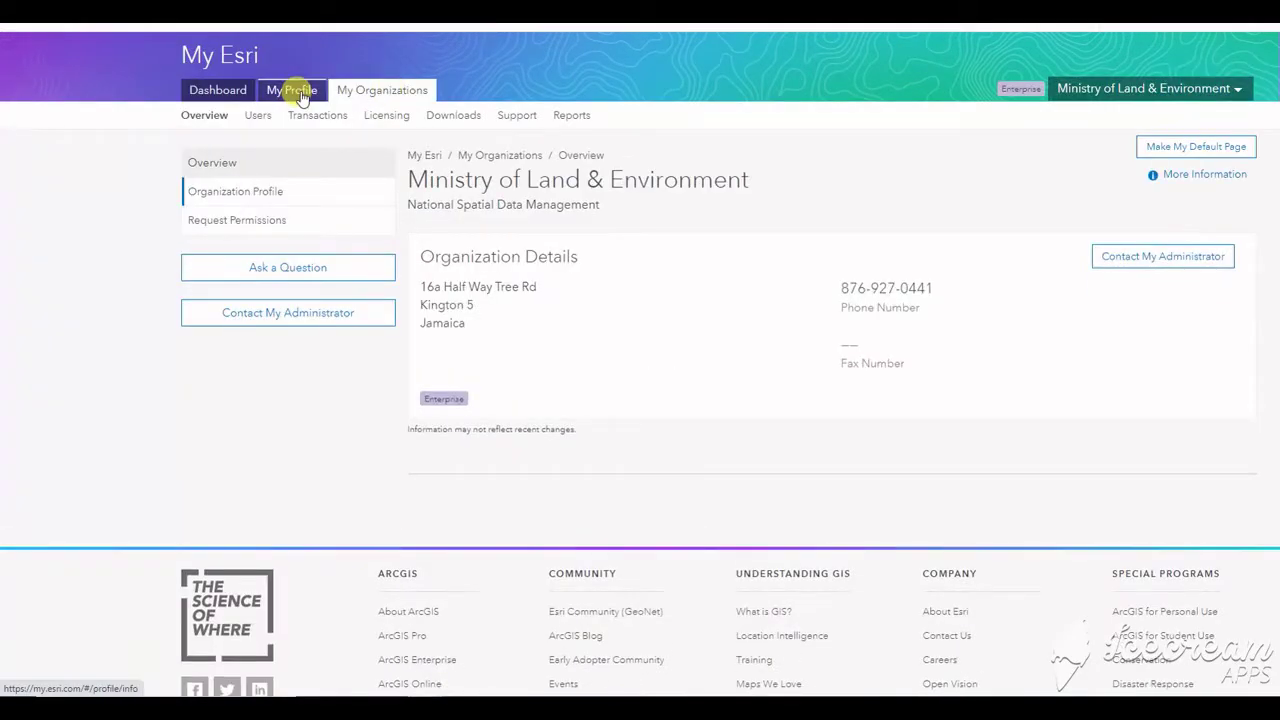
pyautogui.click(452, 116)
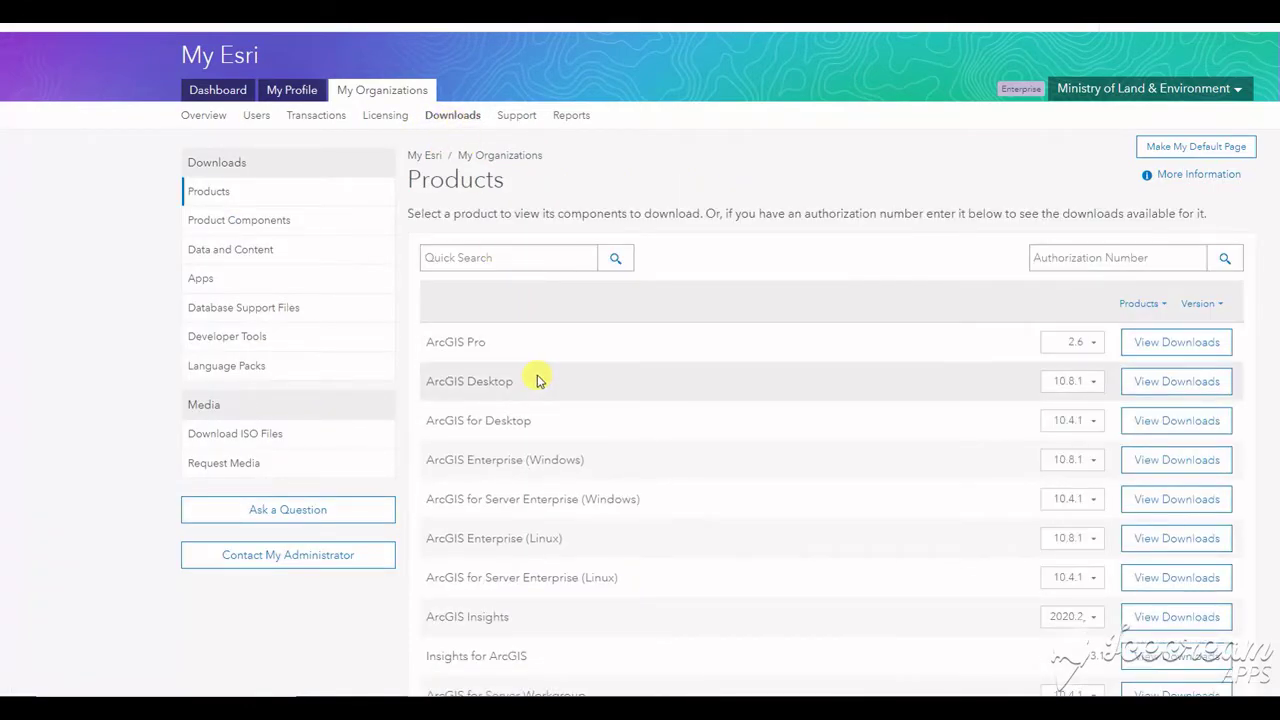
pyautogui.scroll(-1, 511, 337)
pyautogui.scroll(-2, 535, 310)
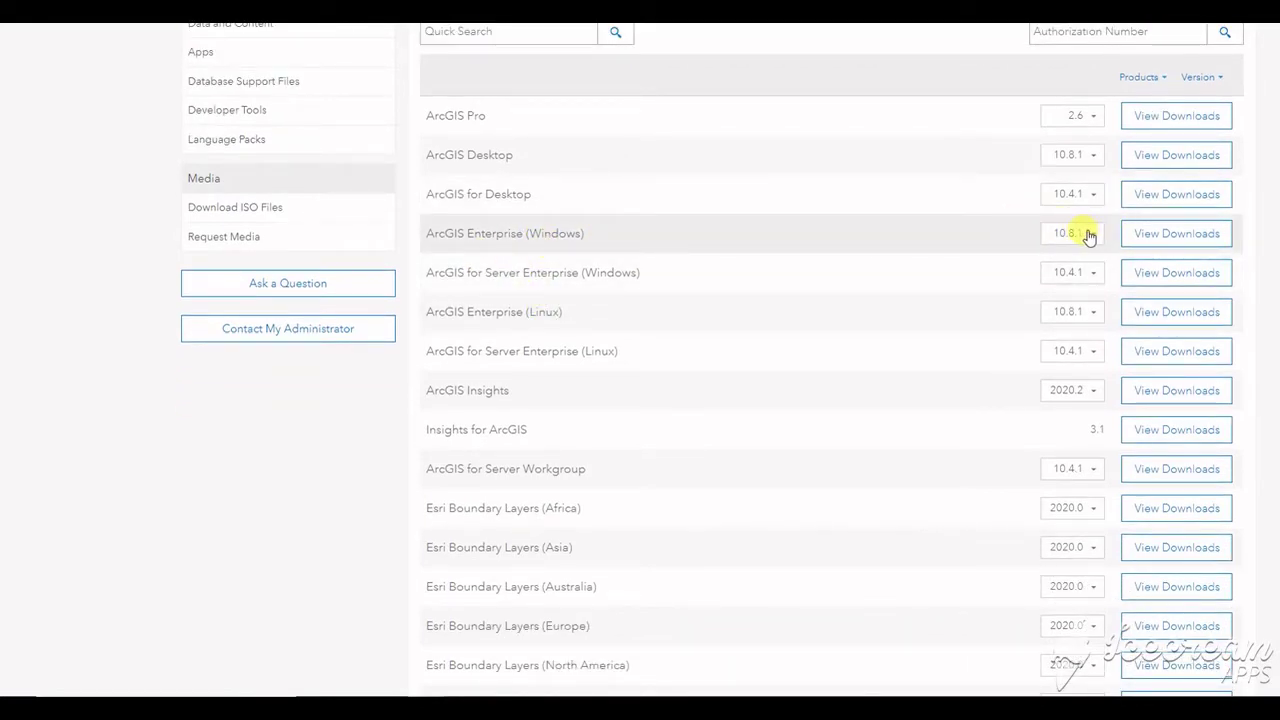
pyautogui.click(1152, 236)
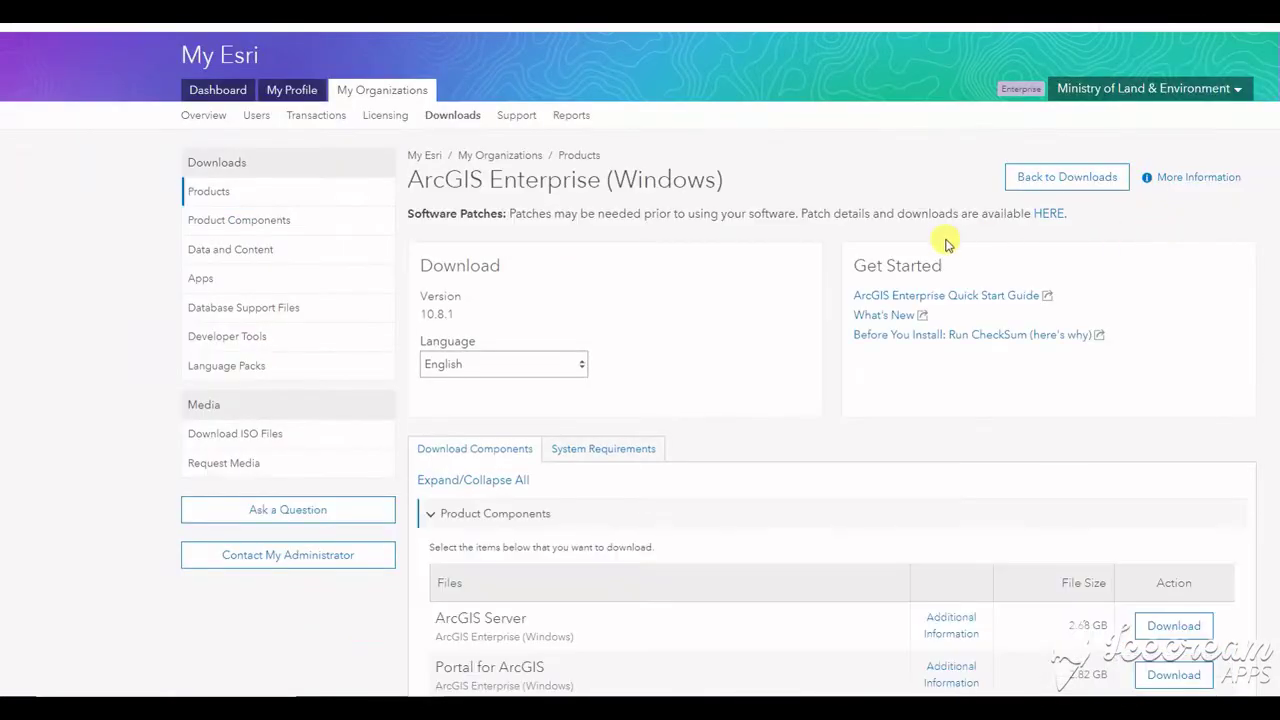
pyautogui.scroll(-4, 712, 278)
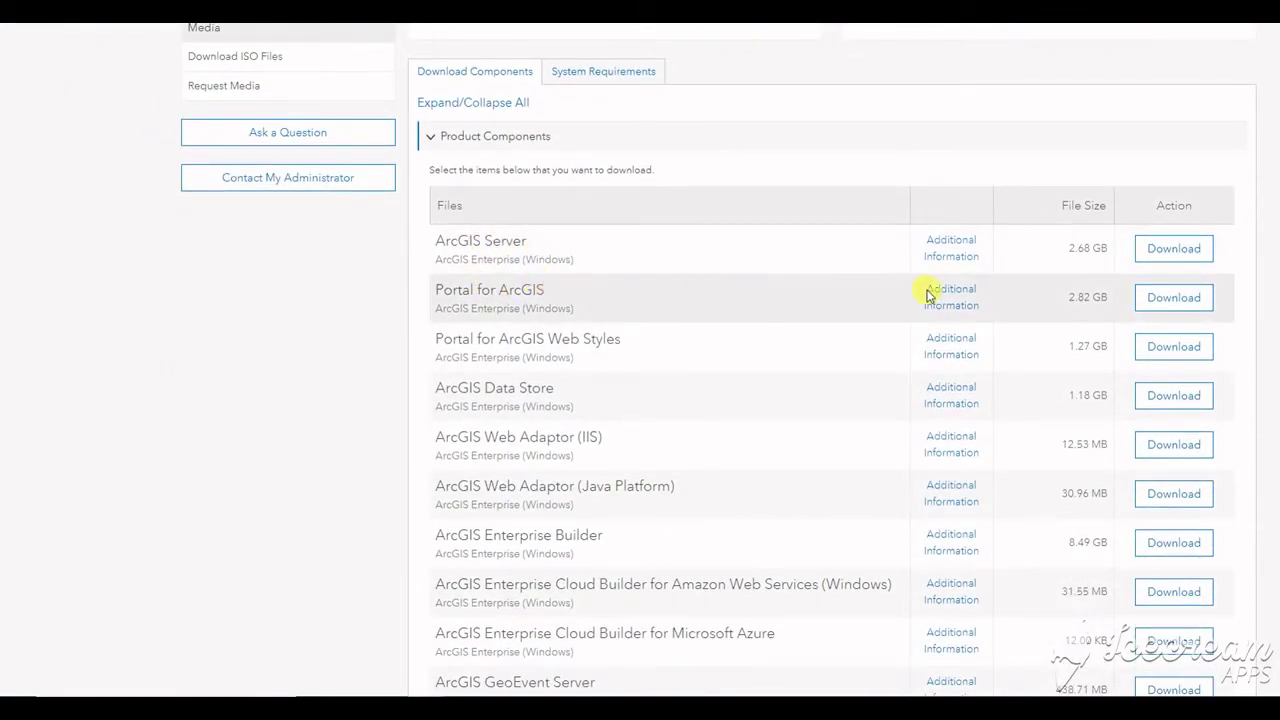
pyautogui.click(1158, 302)
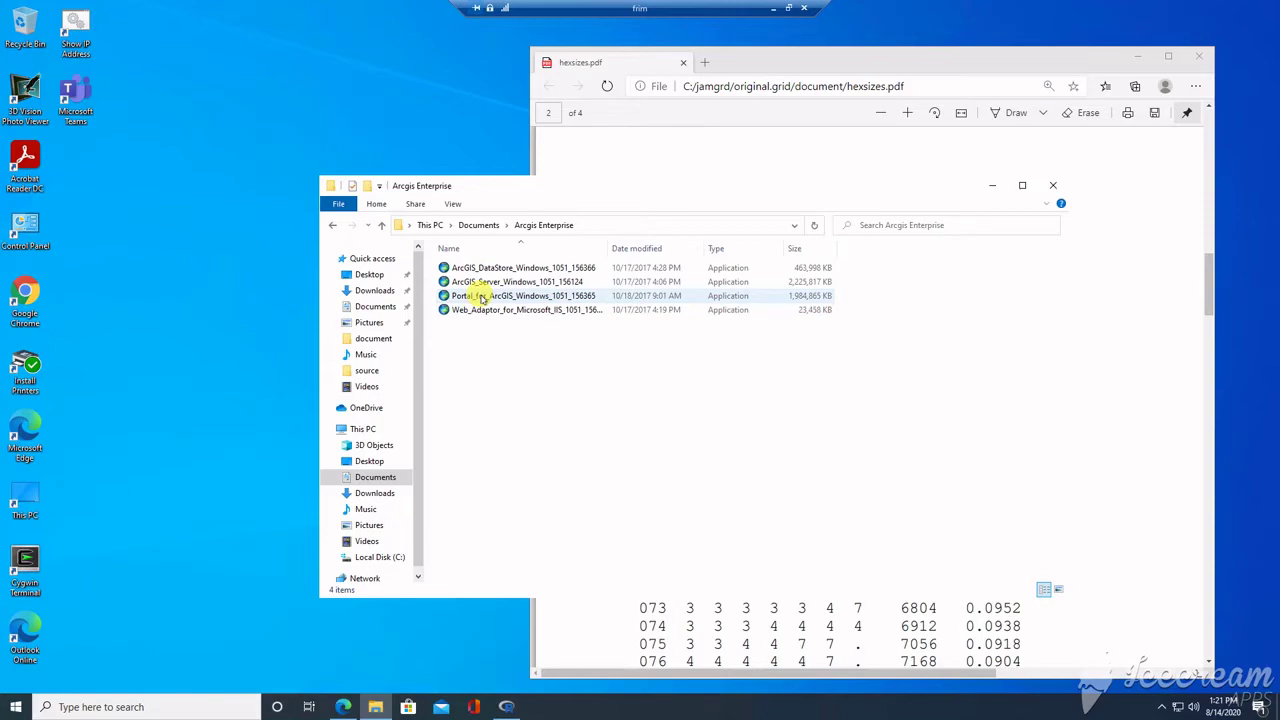
# Extract the Portal_for_ArcGIS_Windows installer to the default ArcGIS 10.5.1 folder in Documents
pyautogui.click(482, 296)
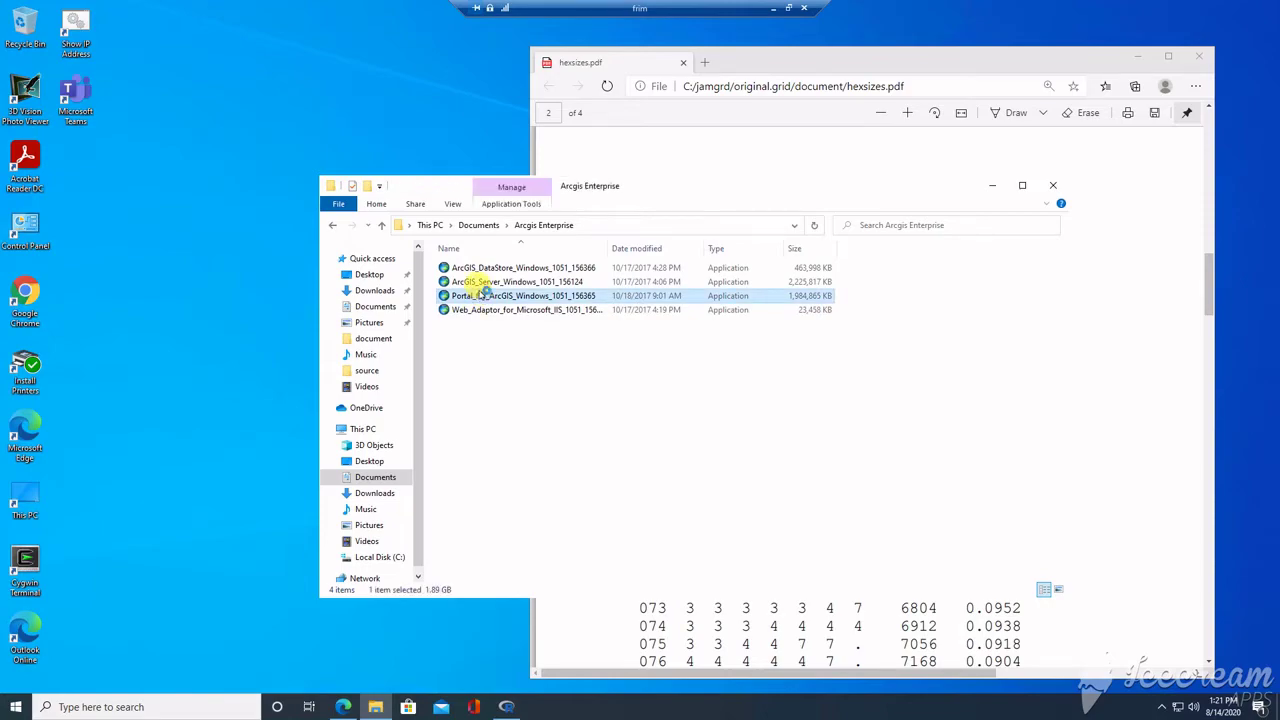
pyautogui.doubleClick(480, 297)
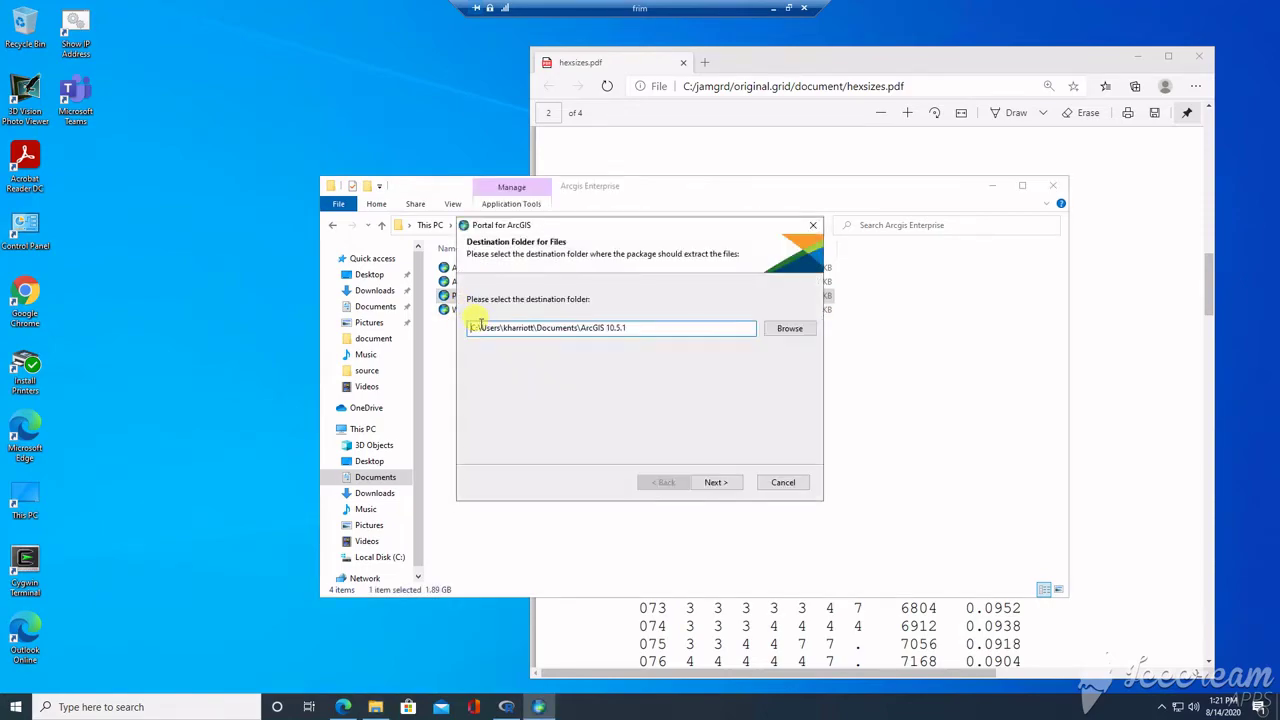
pyautogui.click(716, 483)
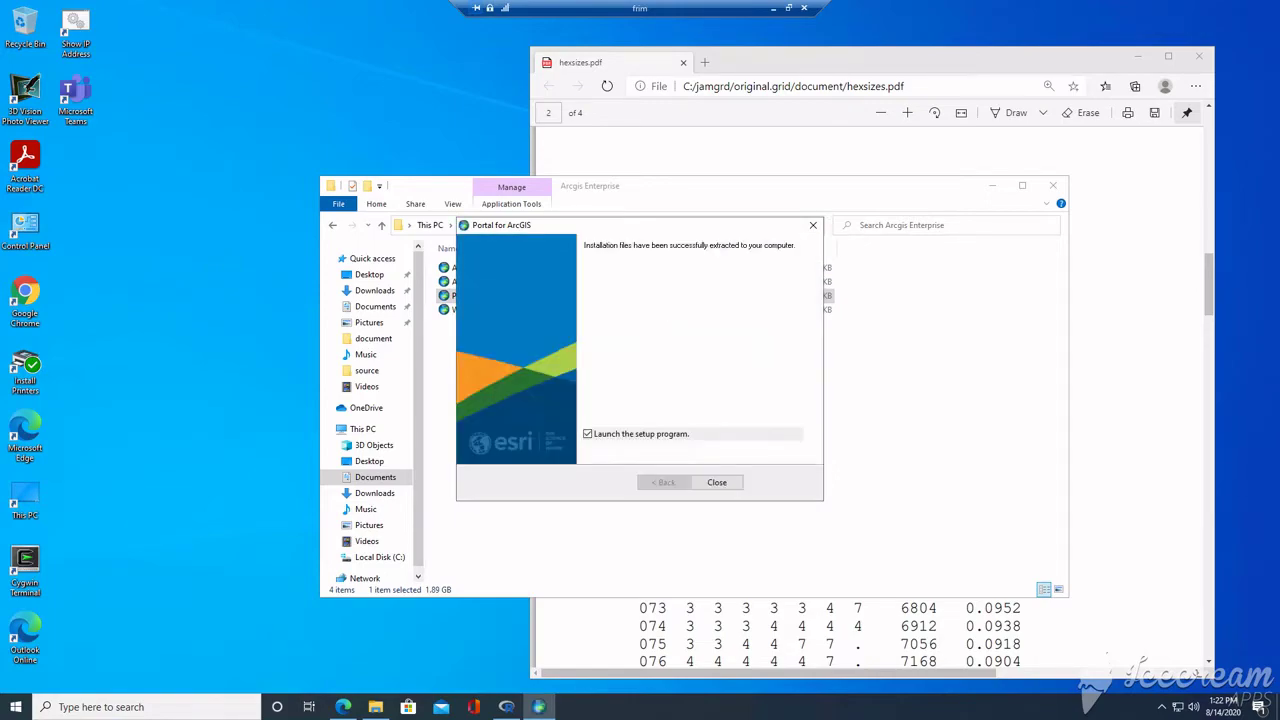
# Start setup, accept the master agreement, and keep the default install and content folders
pyautogui.click(717, 482)
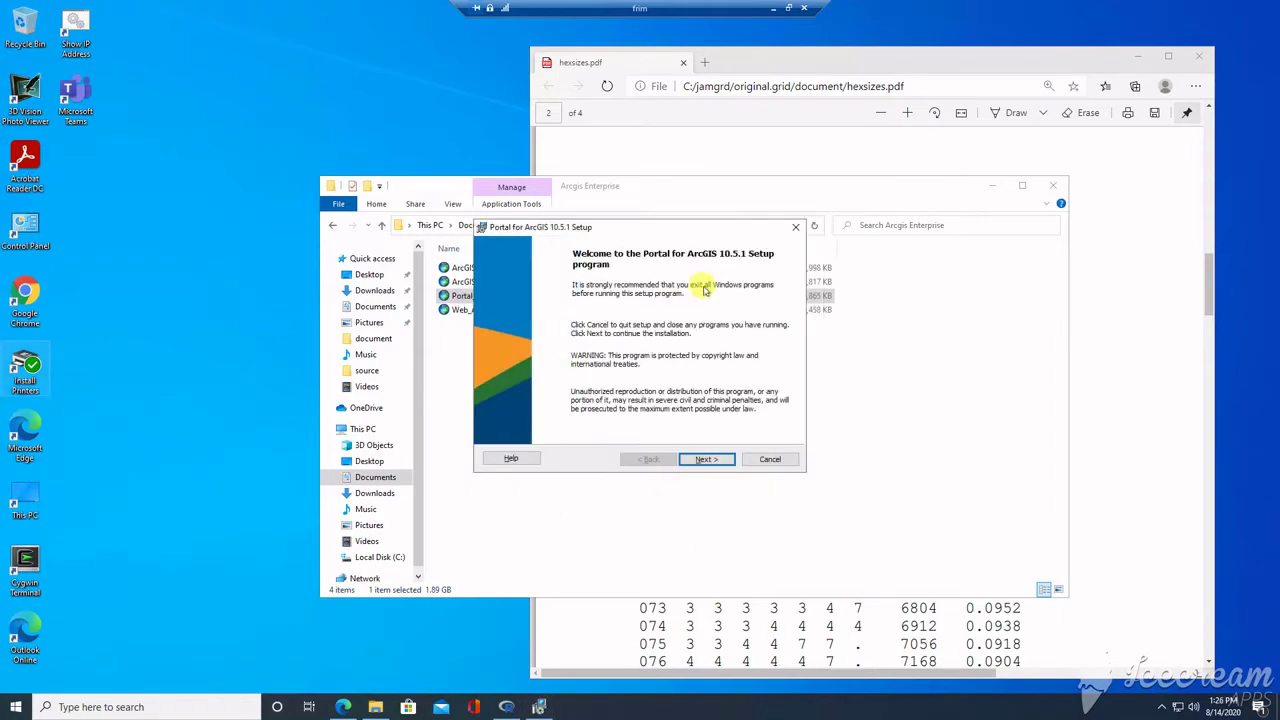
pyautogui.click(705, 459)
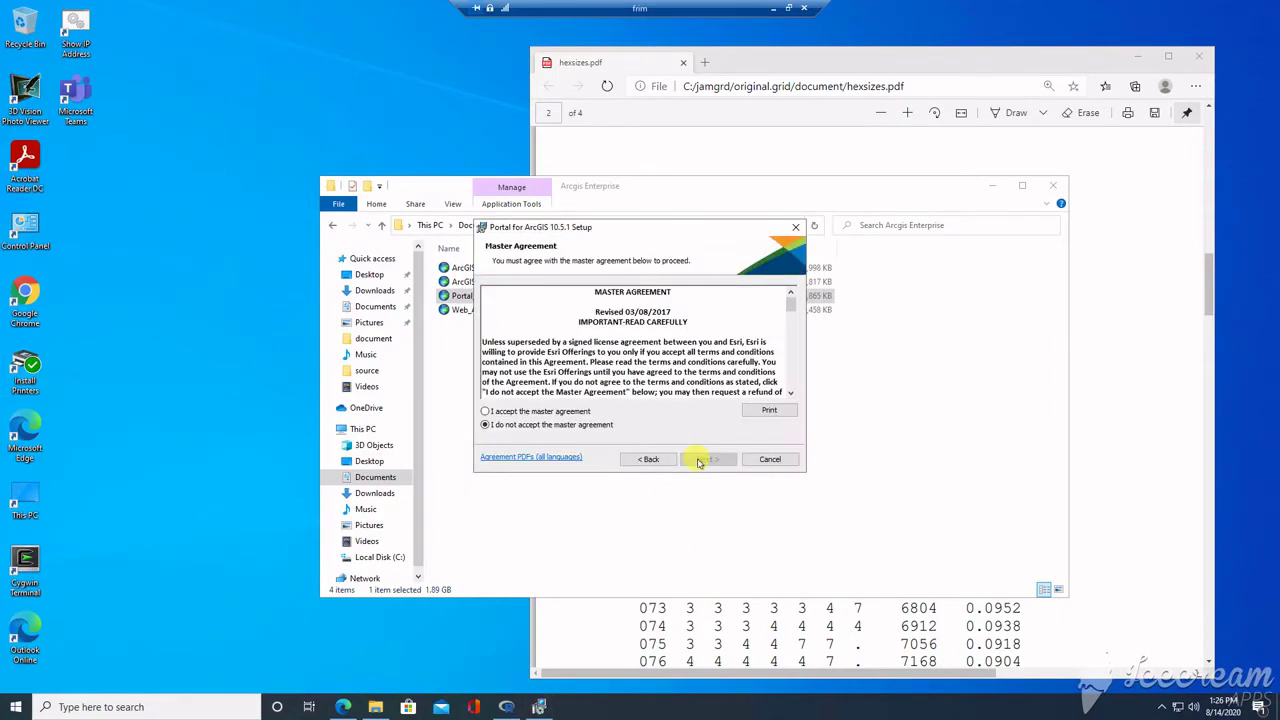
pyautogui.click(550, 411)
pyautogui.click(705, 461)
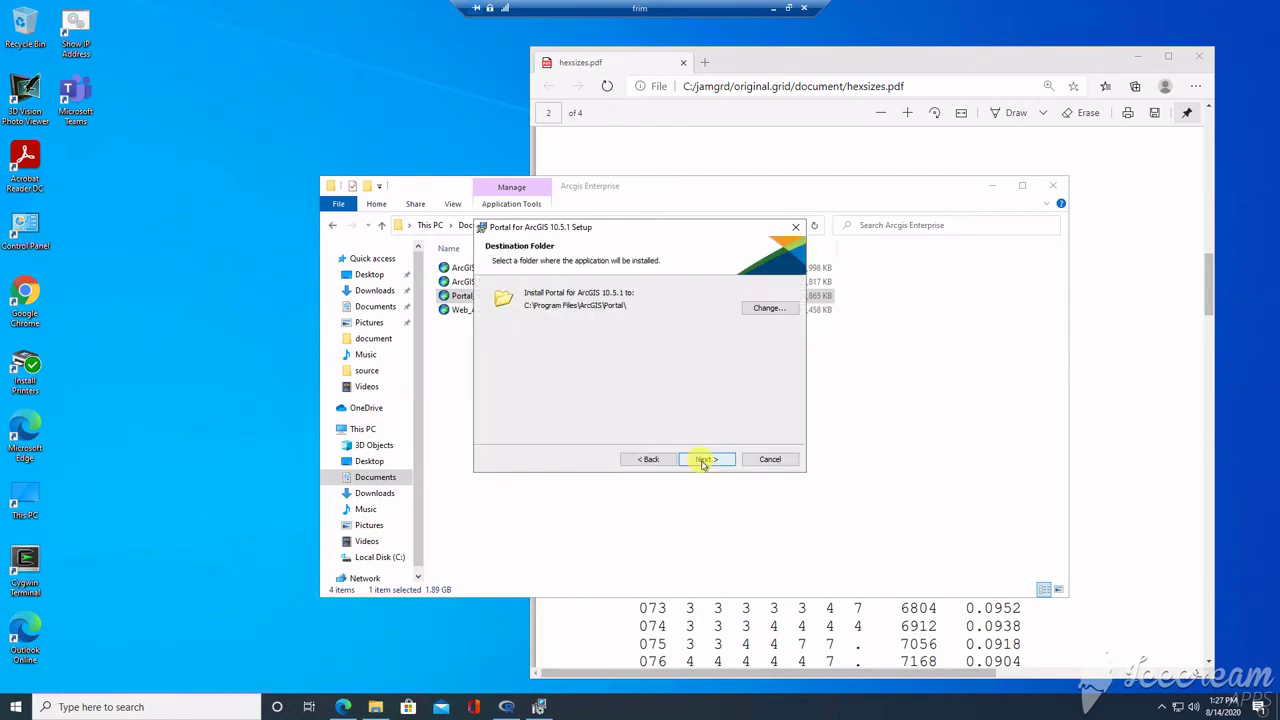
pyautogui.click(705, 460)
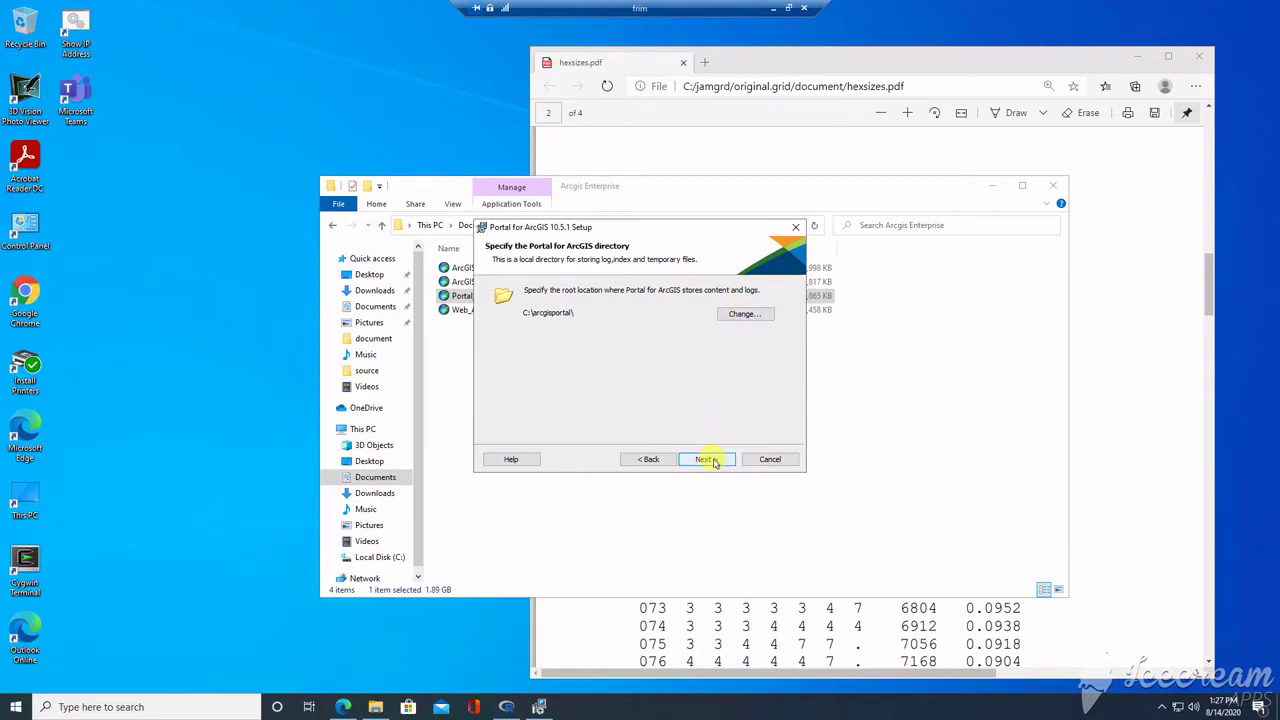
pyautogui.click(707, 460)
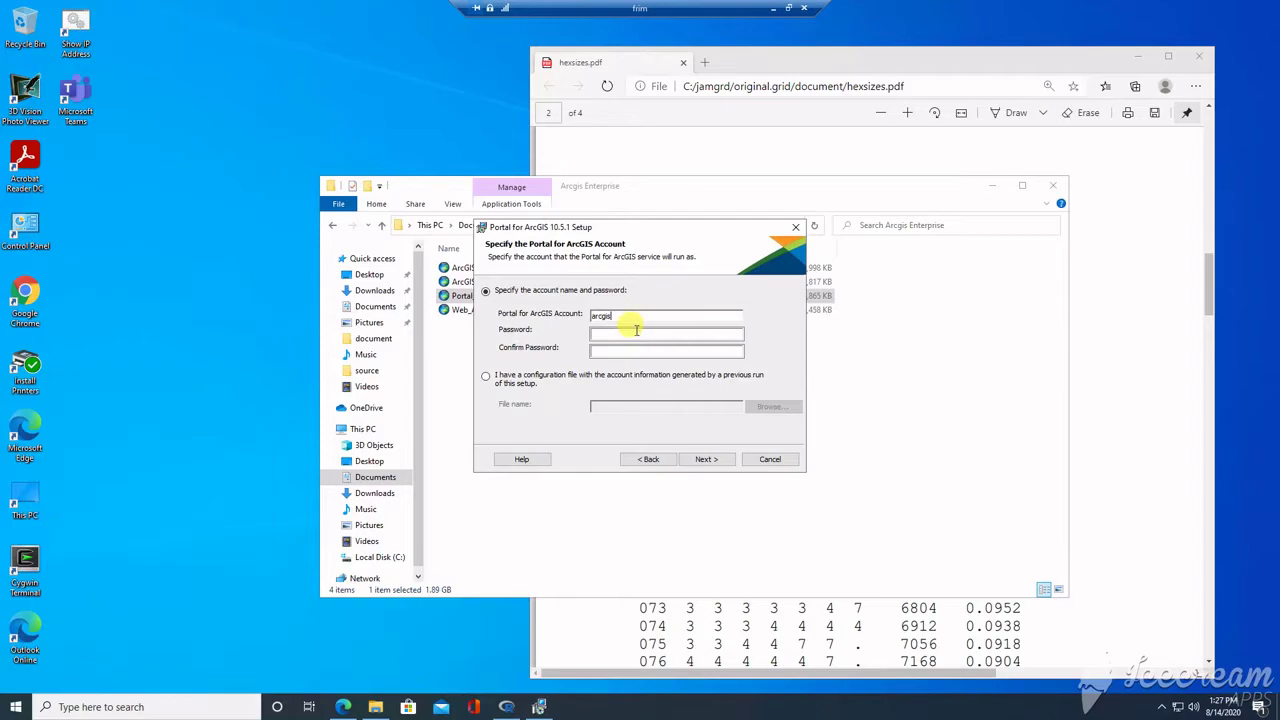
# Enter and confirm the service account password, and skip exporting a configuration file
pyautogui.click(636, 332)
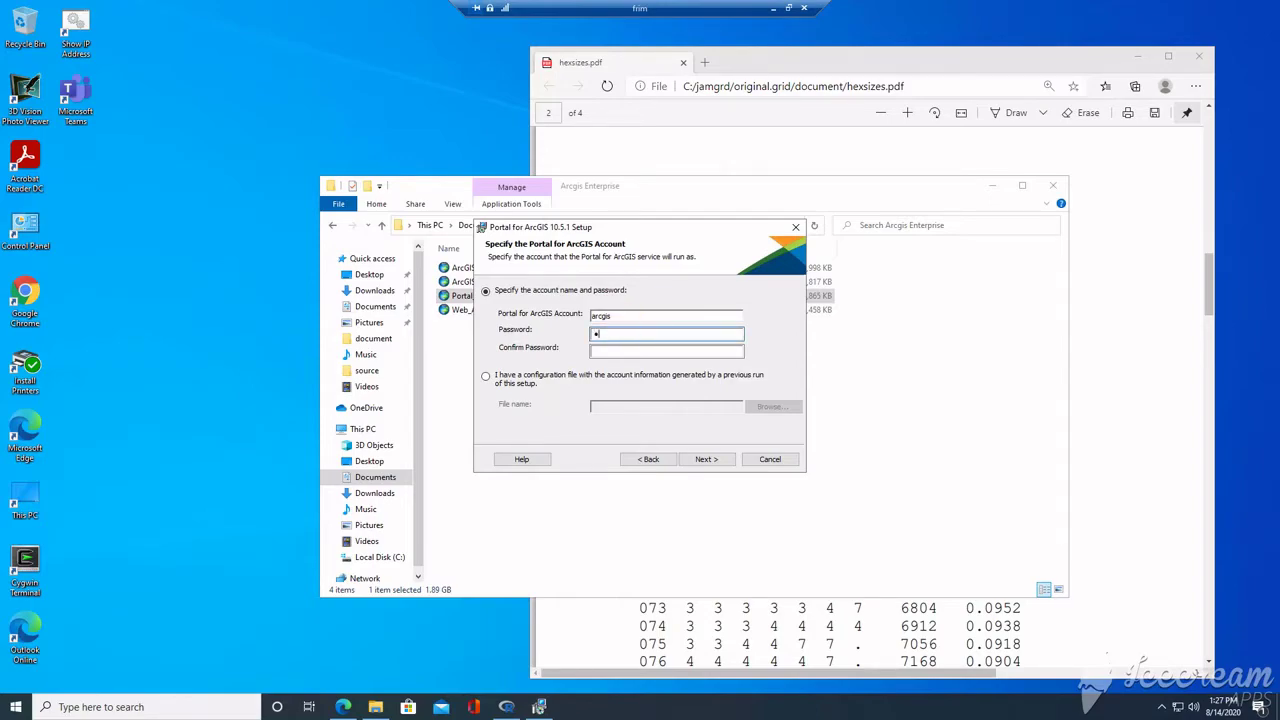
pyautogui.click(645, 350)
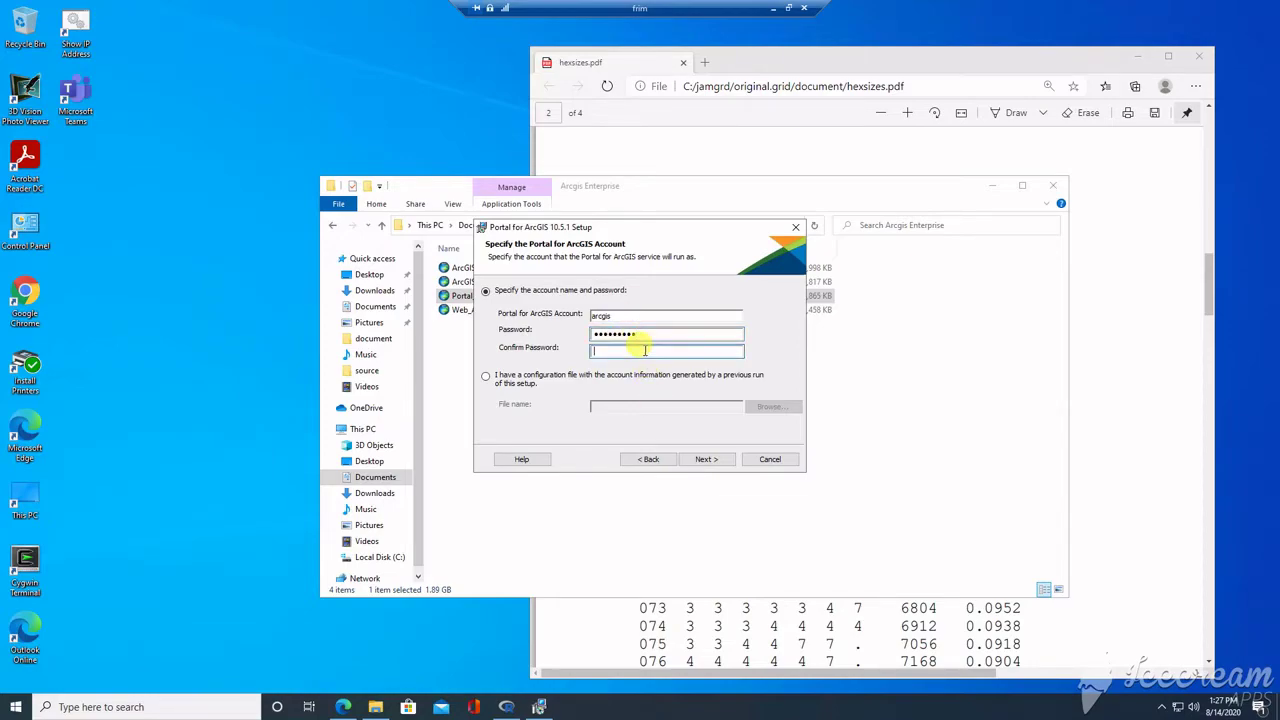
pyautogui.click(708, 456)
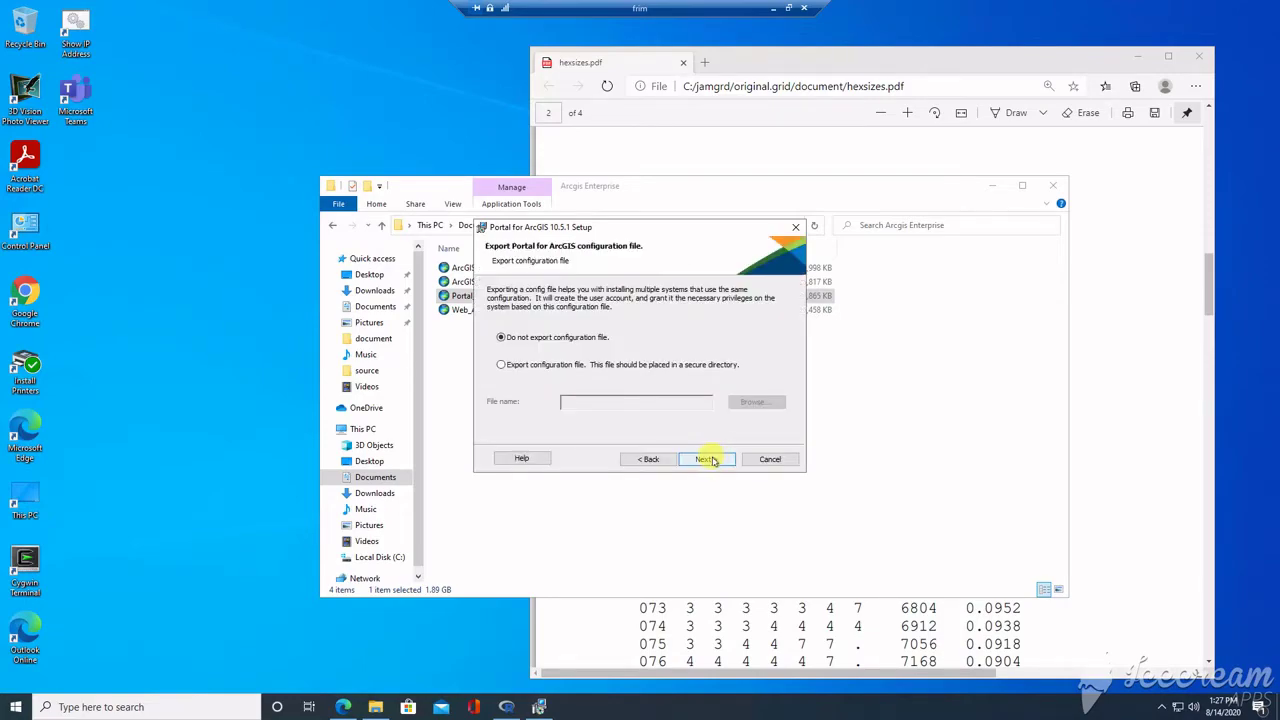
pyautogui.click(712, 461)
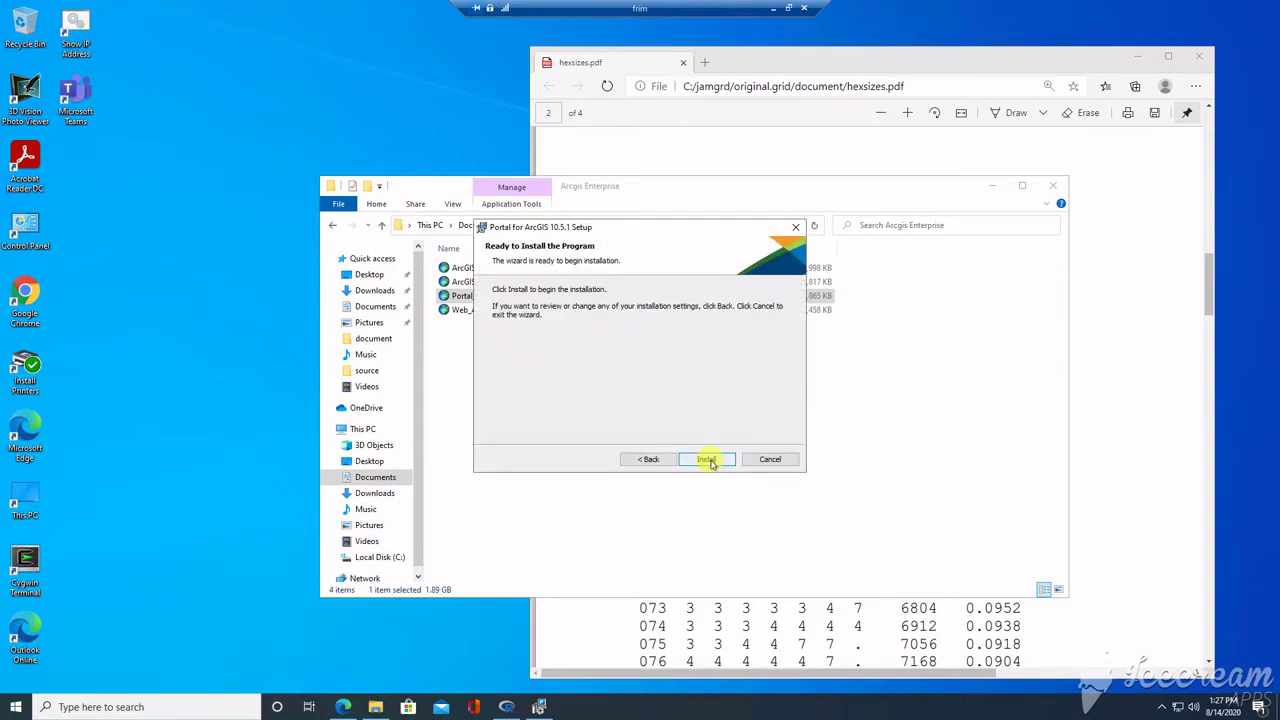
# Install Portal for ArcGIS 10.5.1, then open the .prvc file in Documents > Portal license 2020
pyautogui.click(710, 460)
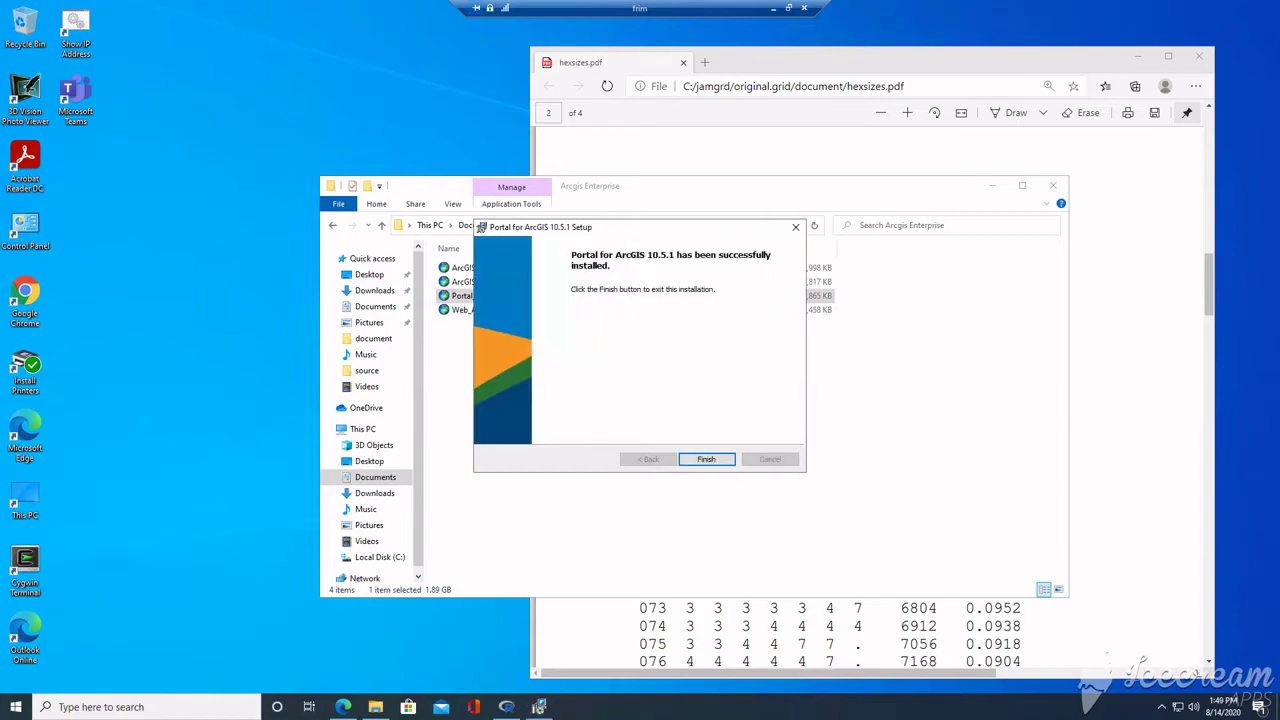
pyautogui.click(706, 459)
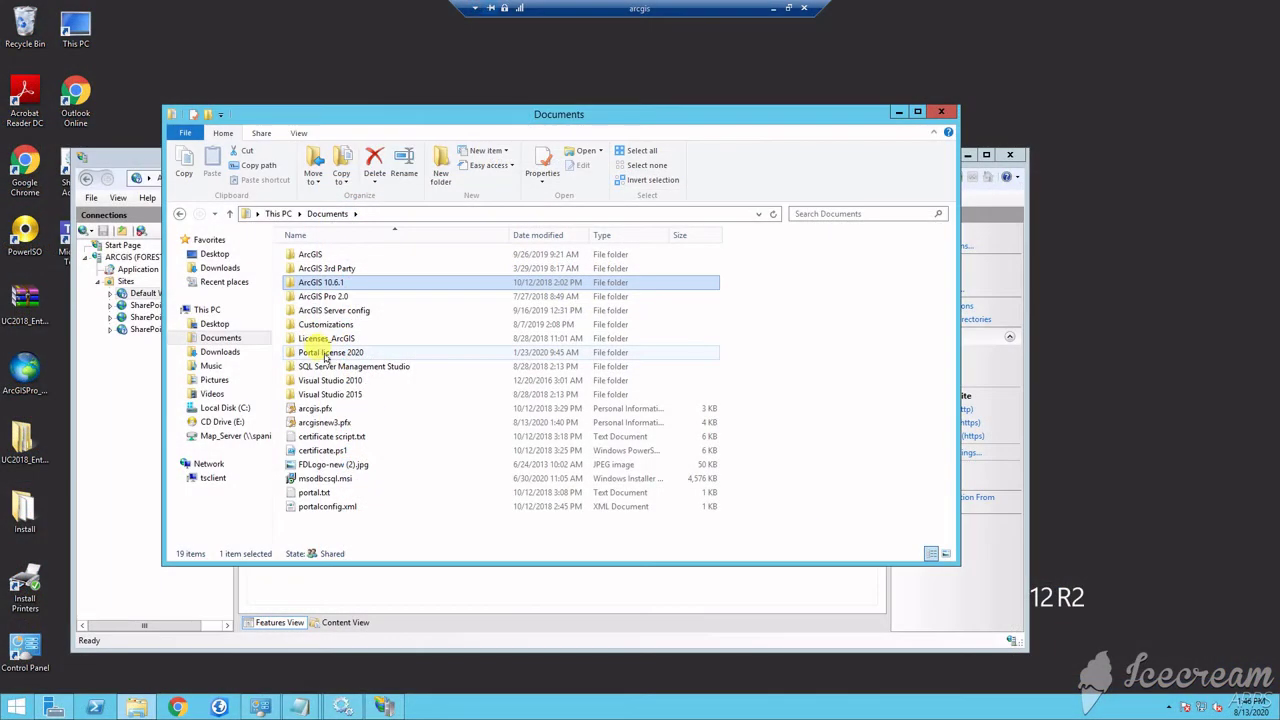
pyautogui.click(325, 355)
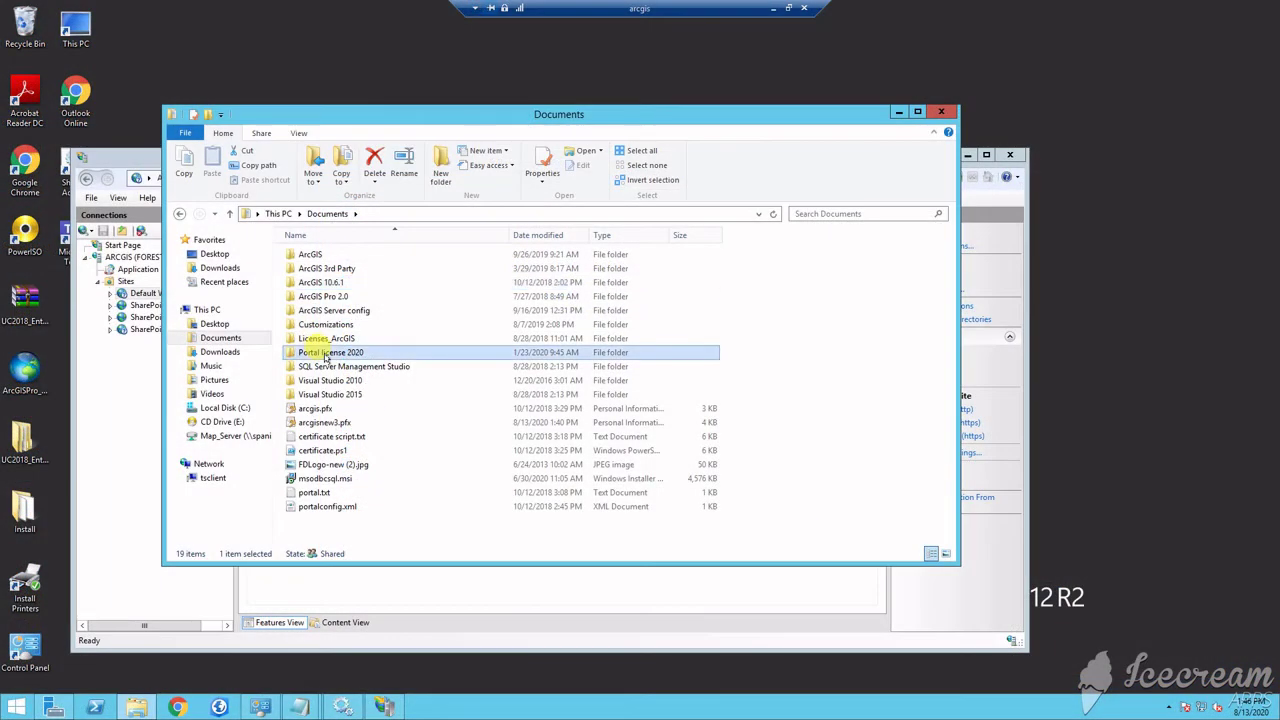
pyautogui.doubleClick(325, 355)
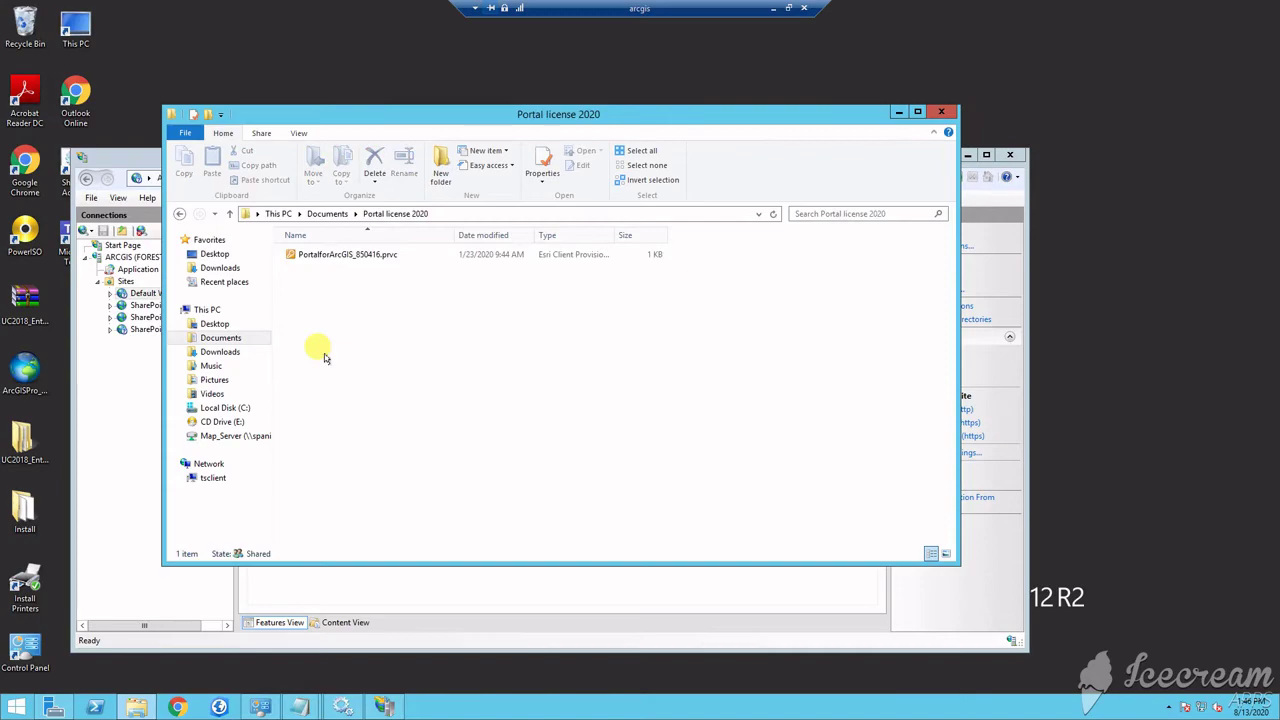
pyautogui.doubleClick(344, 256)
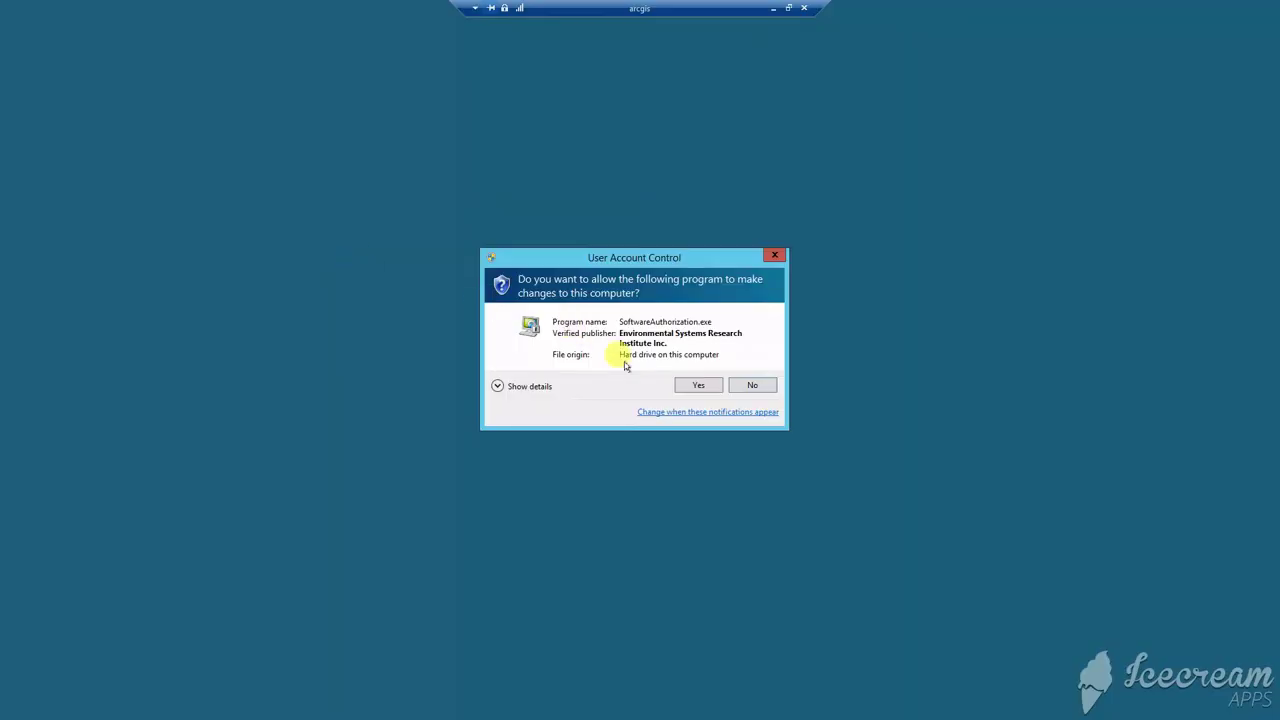
# Allow SoftwareAuthorization.exe to run and authorize with the received .prvc license file
pyautogui.click(698, 385)
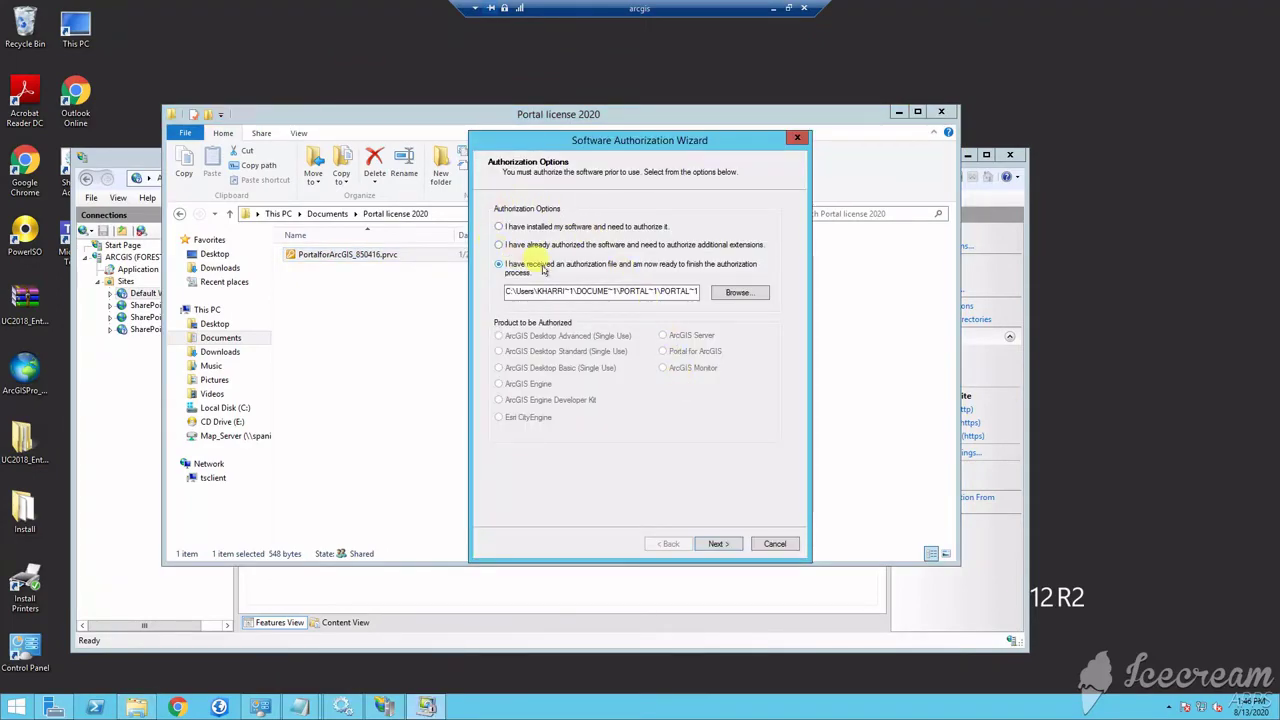
pyautogui.click(716, 544)
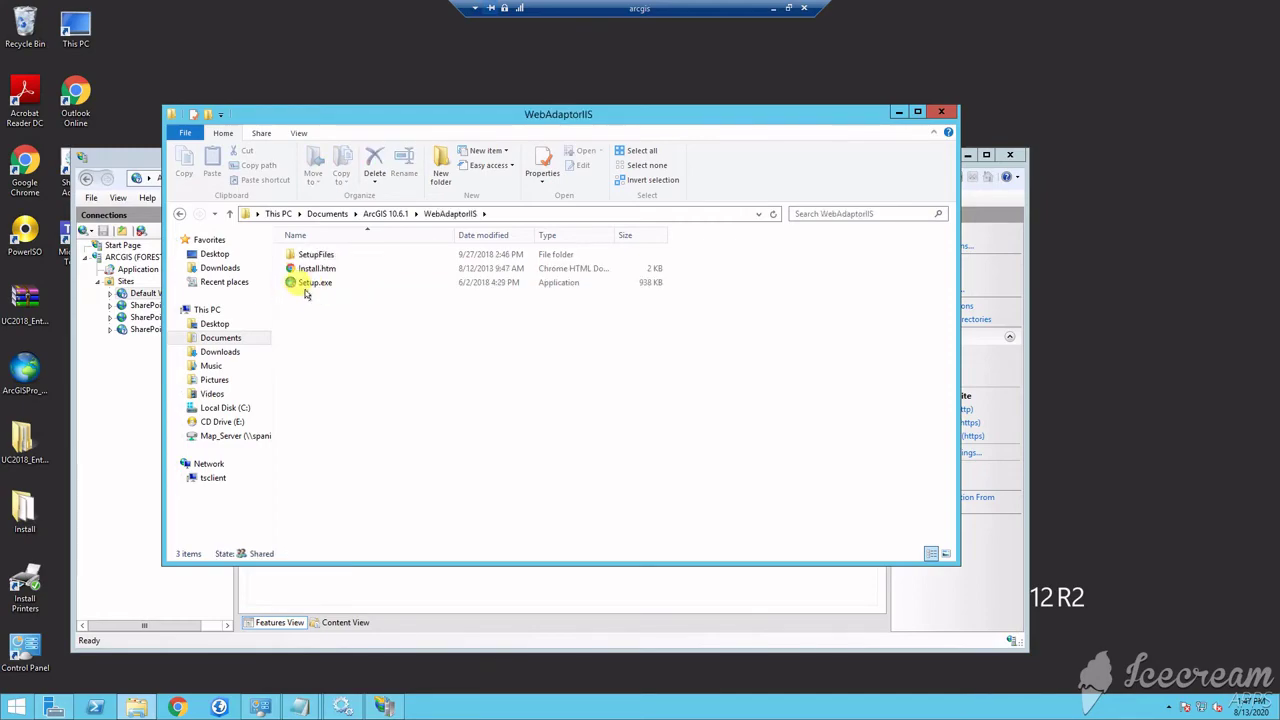
# Launch the ArcGIS Web Adaptor (IIS) setup and accept its master agreement
pyautogui.doubleClick(314, 283)
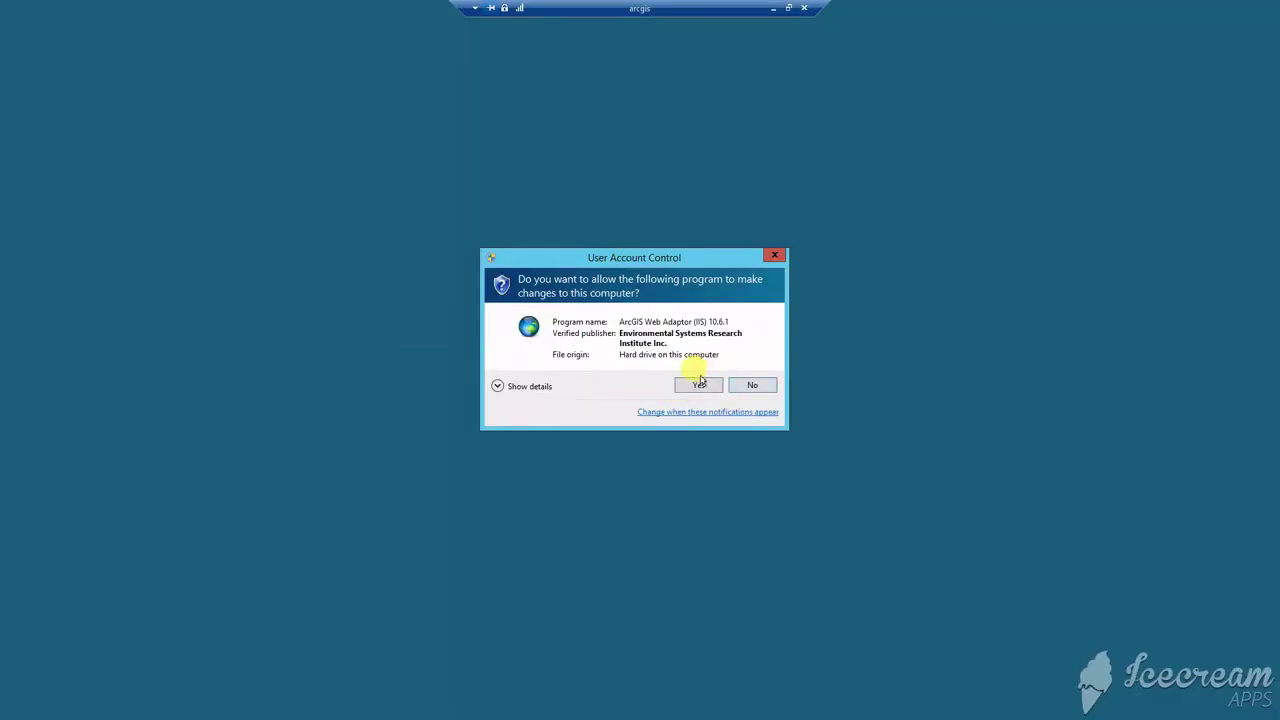
pyautogui.click(698, 386)
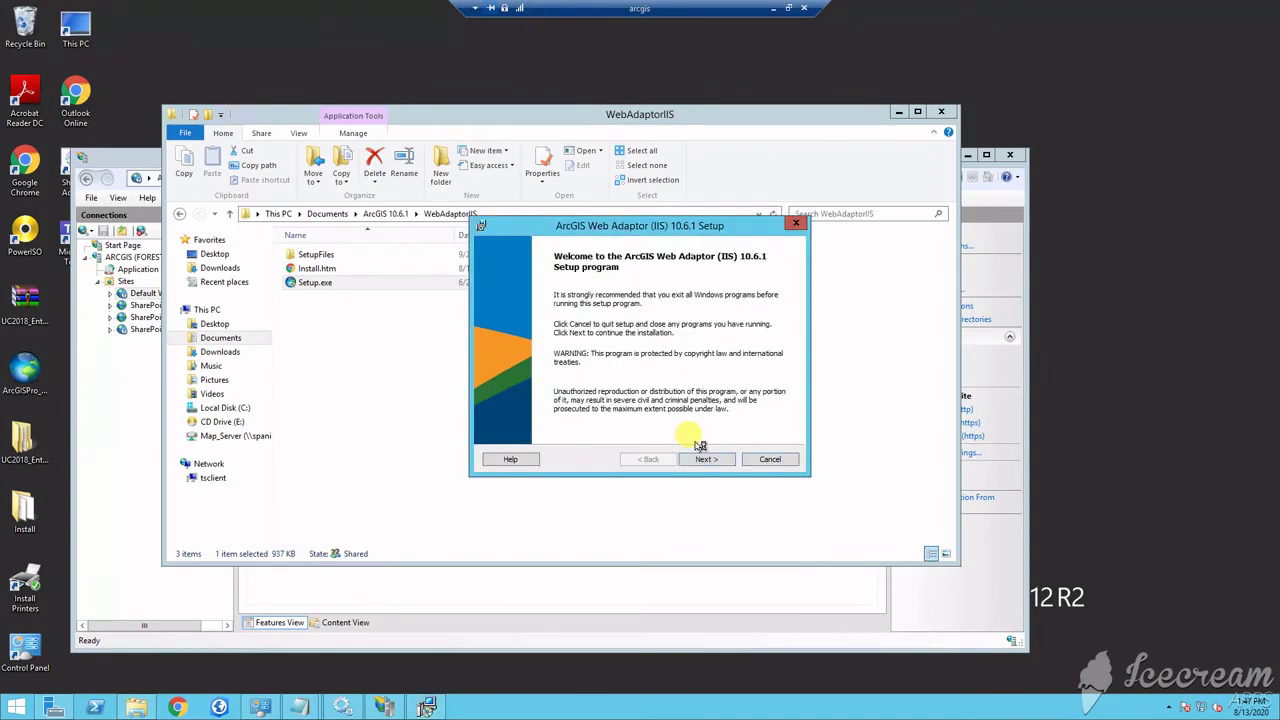
pyautogui.click(715, 459)
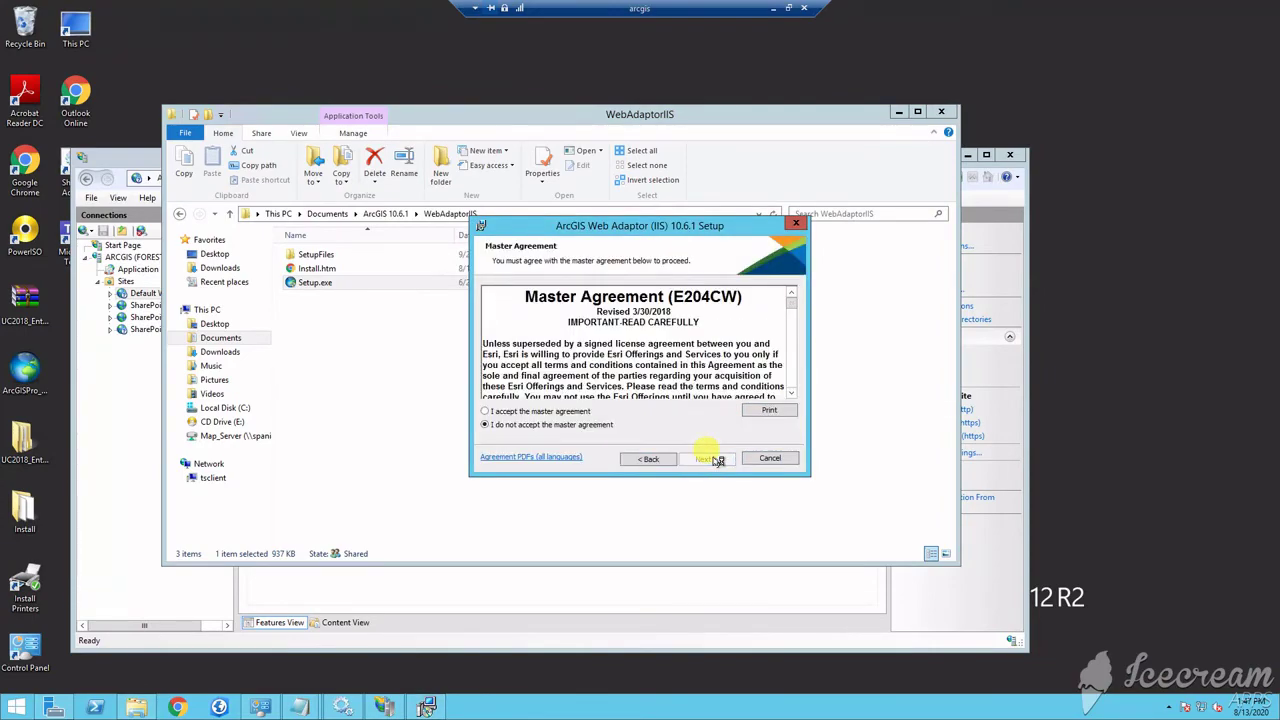
pyautogui.click(486, 411)
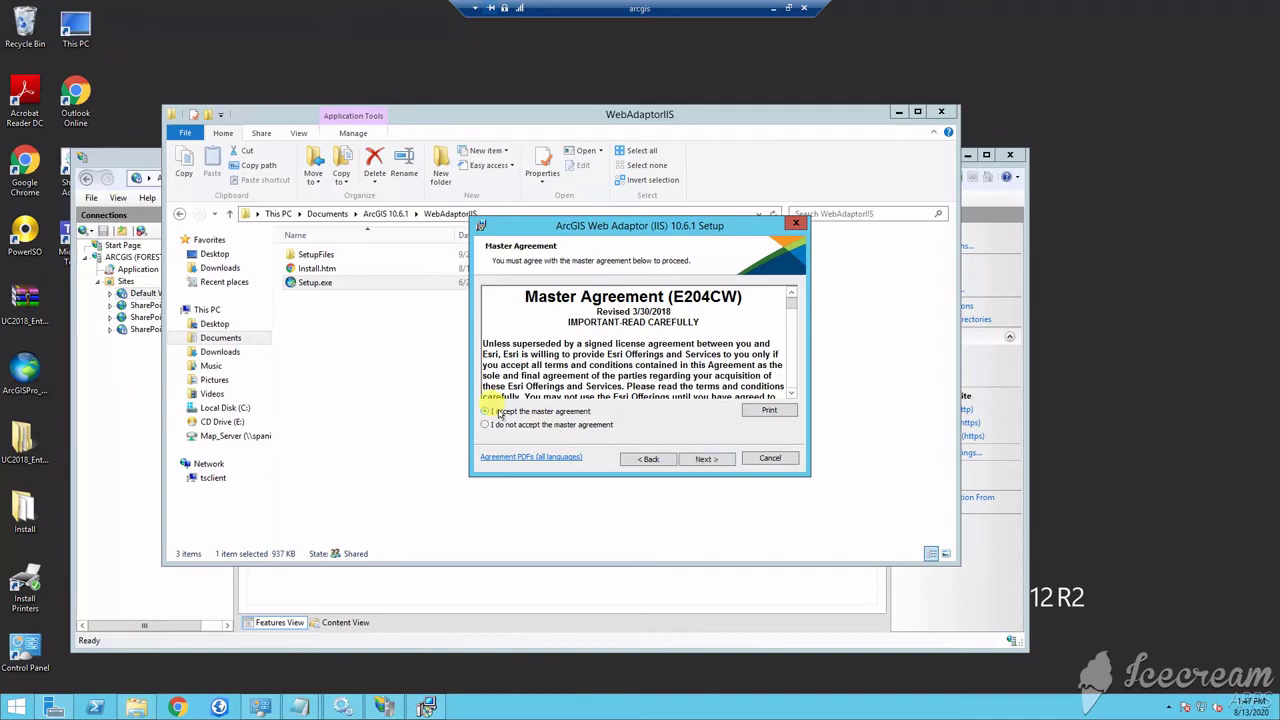
pyautogui.click(706, 459)
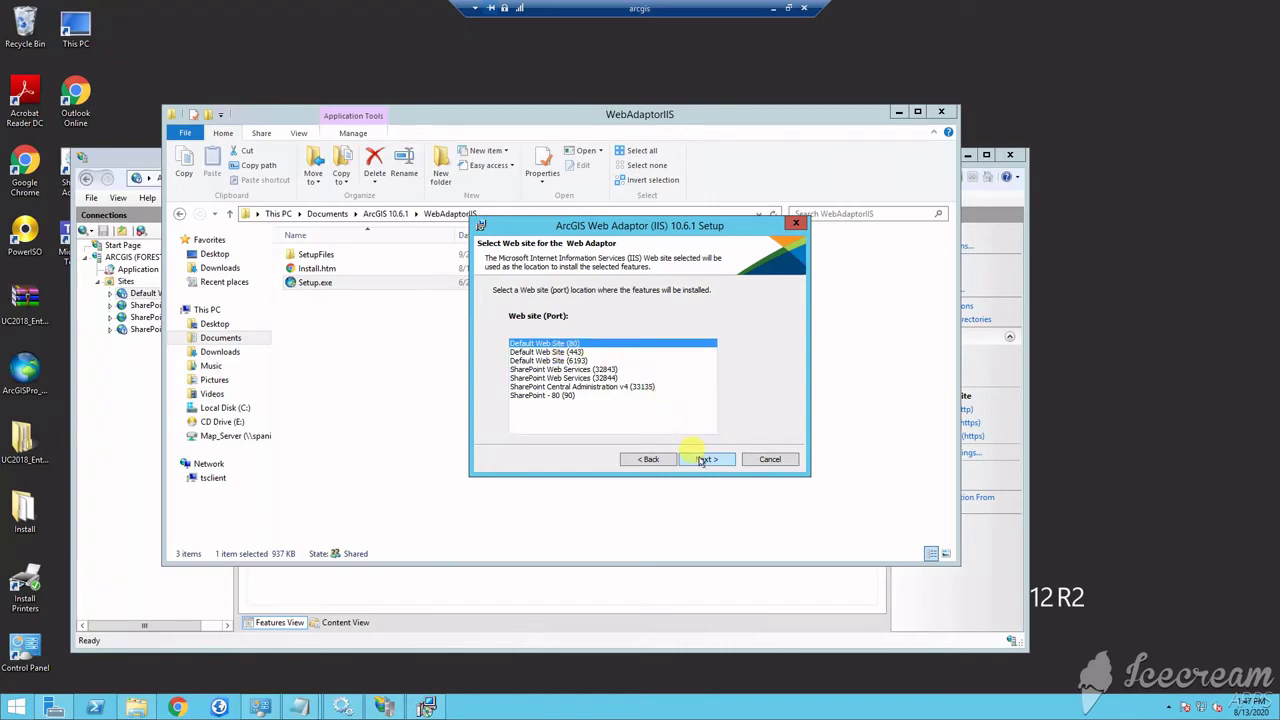
# Keep Default Web Site (80), name the adaptor arcgis3, and start the installation
pyautogui.click(560, 352)
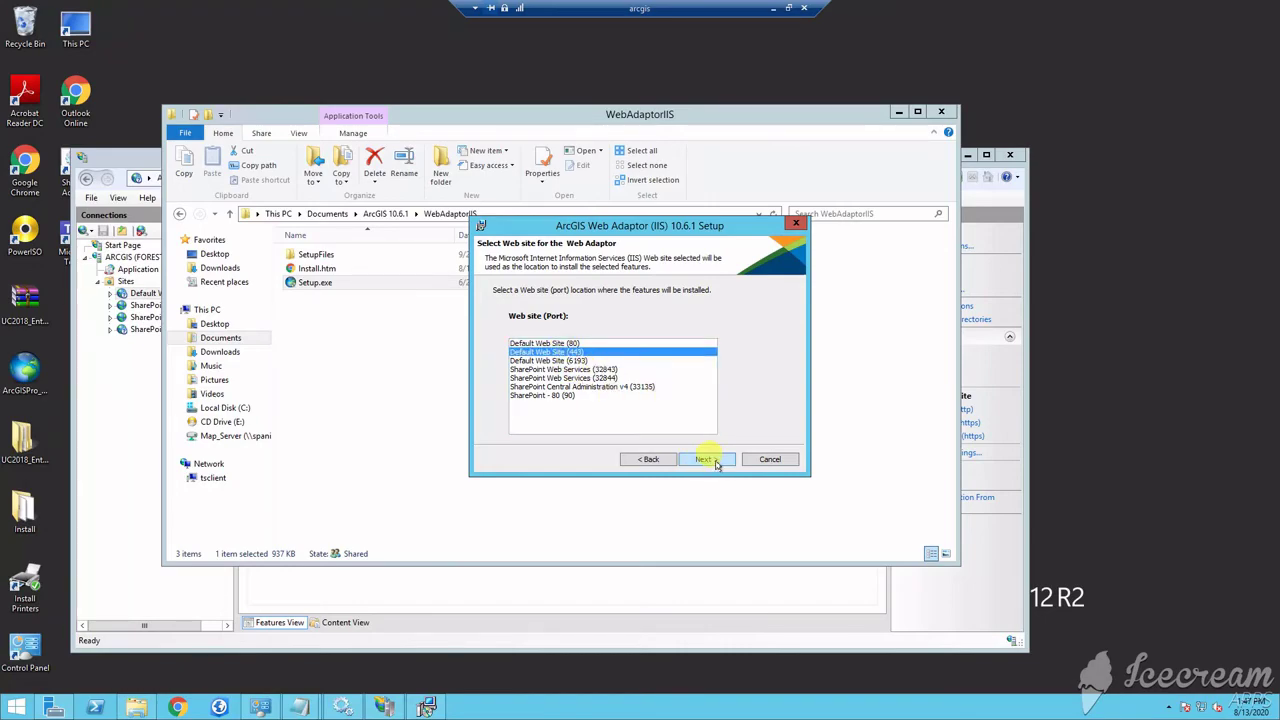
pyautogui.click(614, 343)
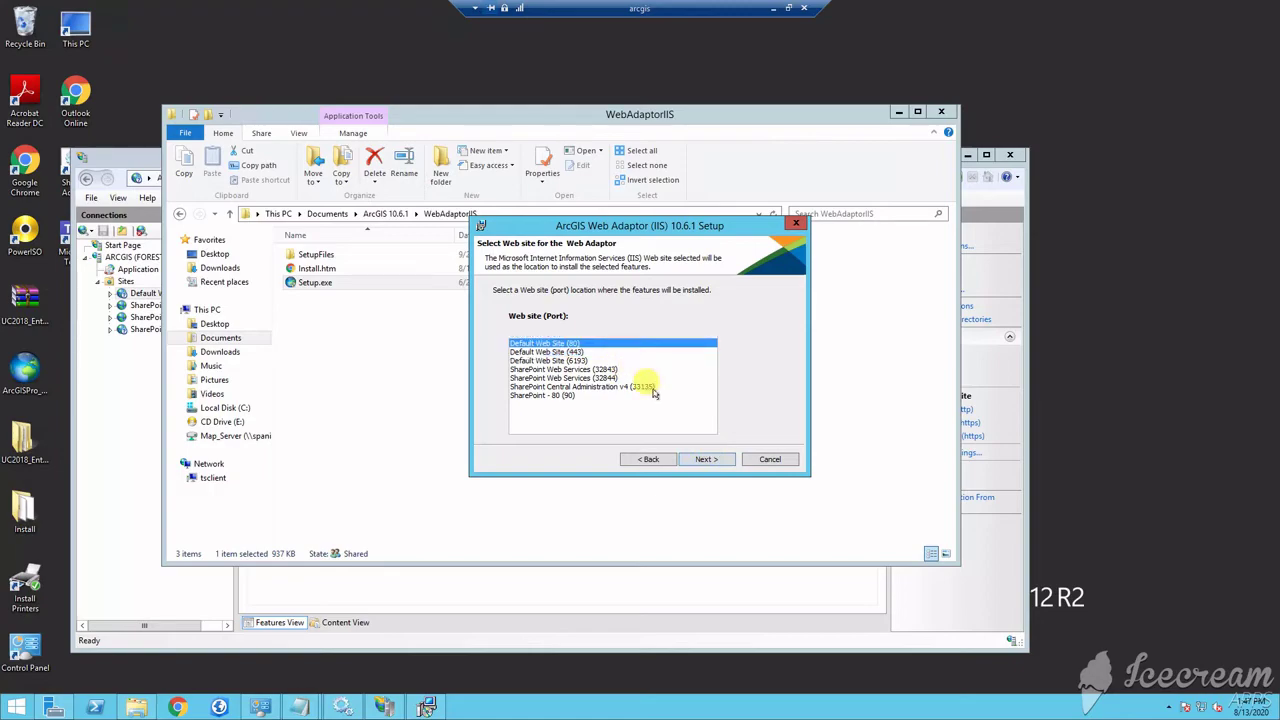
pyautogui.click(717, 461)
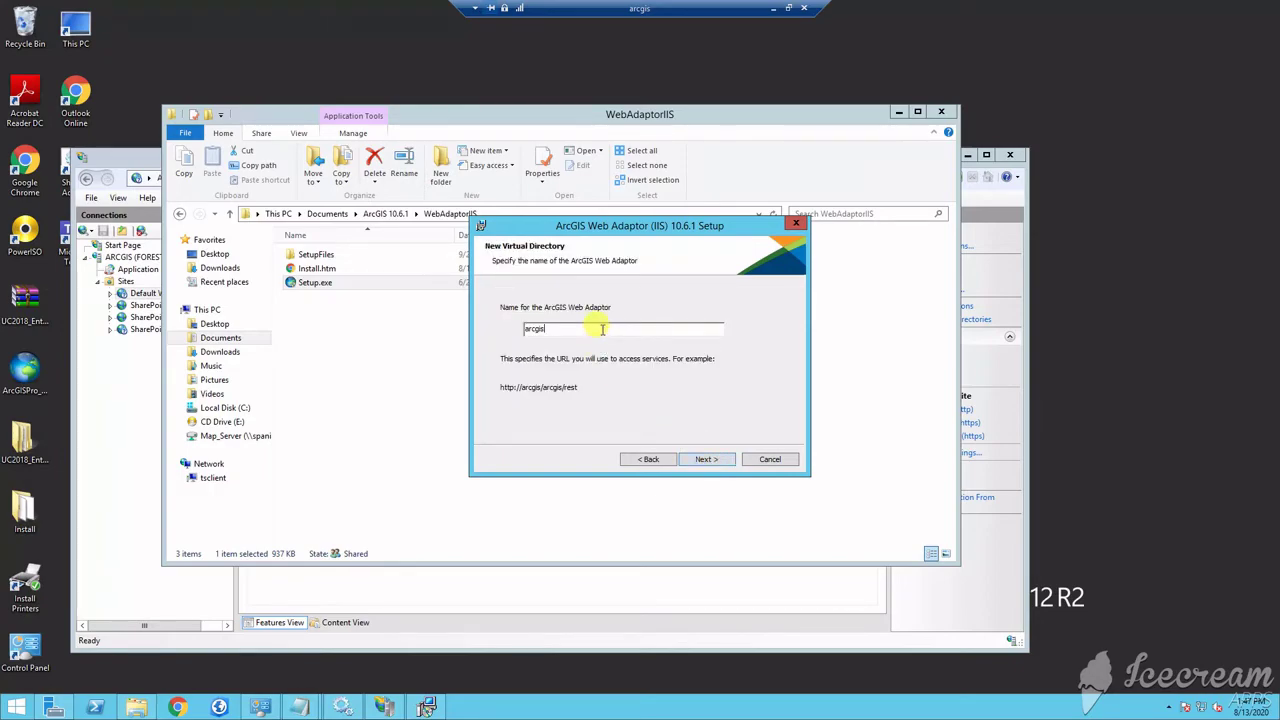
pyautogui.write('3')
pyautogui.click(721, 461)
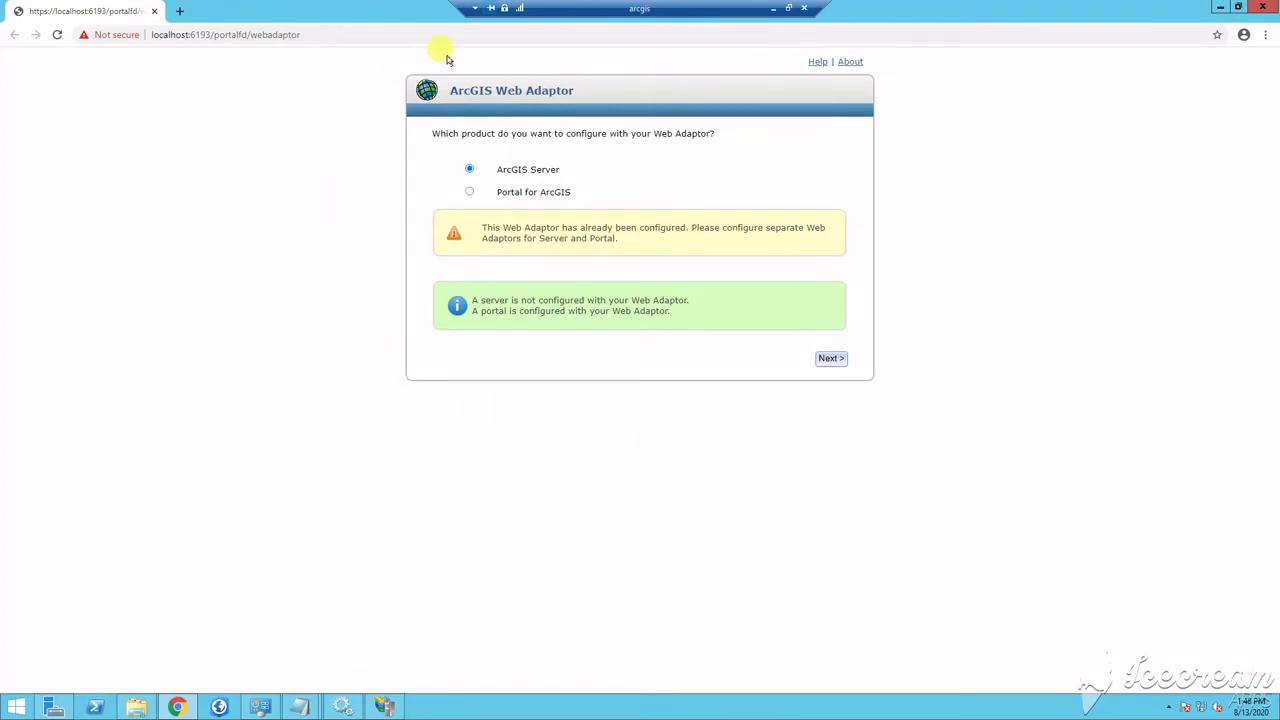
# Configure the Web Adaptor for Portal for ArcGIS with the saved administrator username and password
pyautogui.click(469, 191)
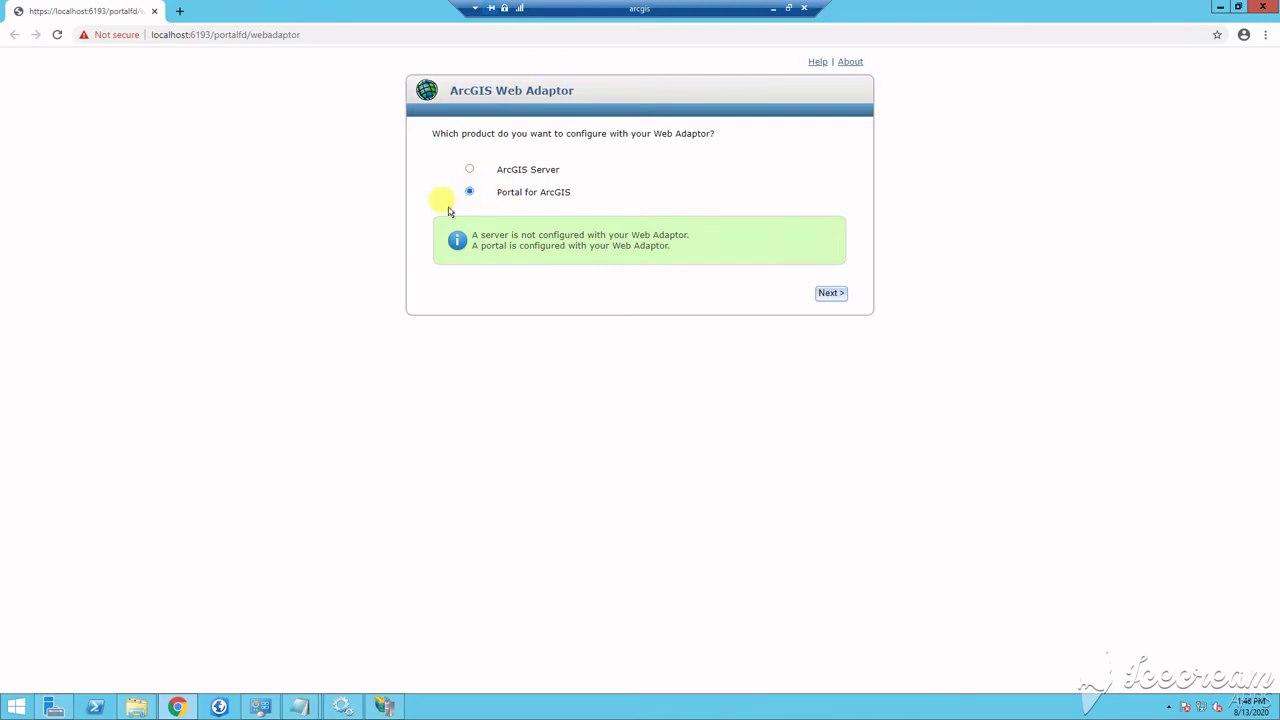
pyautogui.click(829, 293)
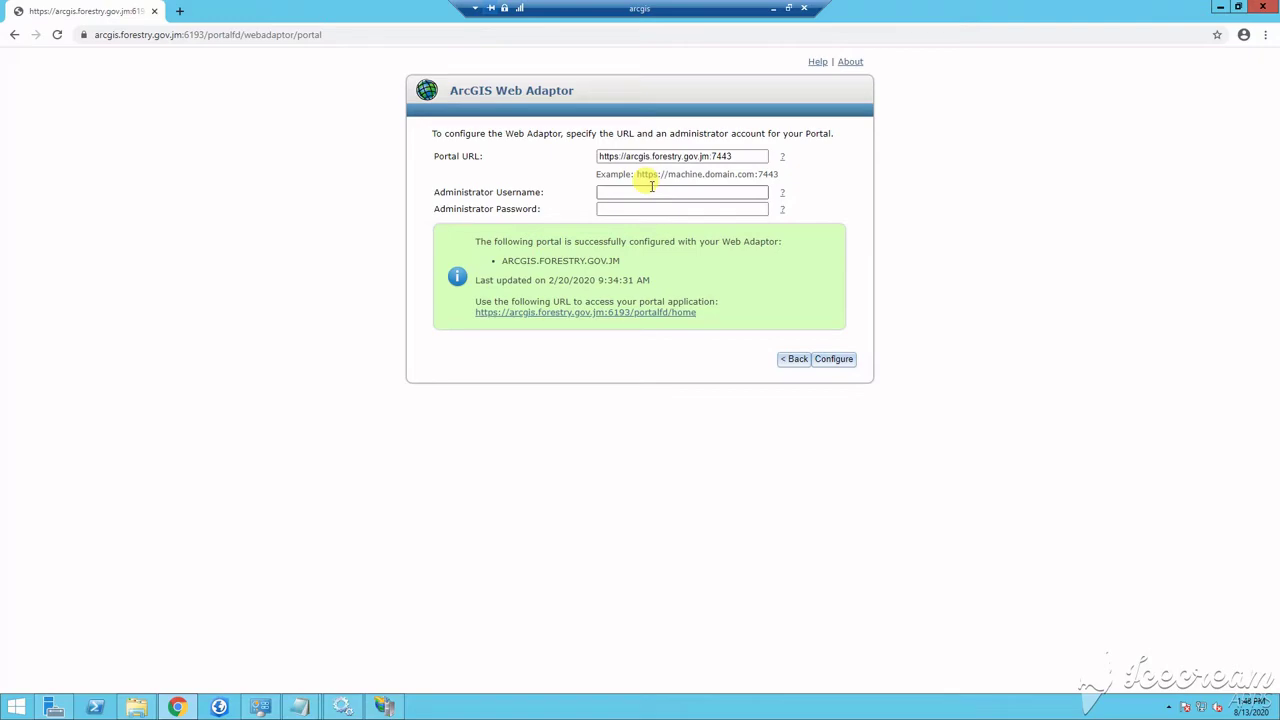
pyautogui.click(651, 191)
pyautogui.click(693, 214)
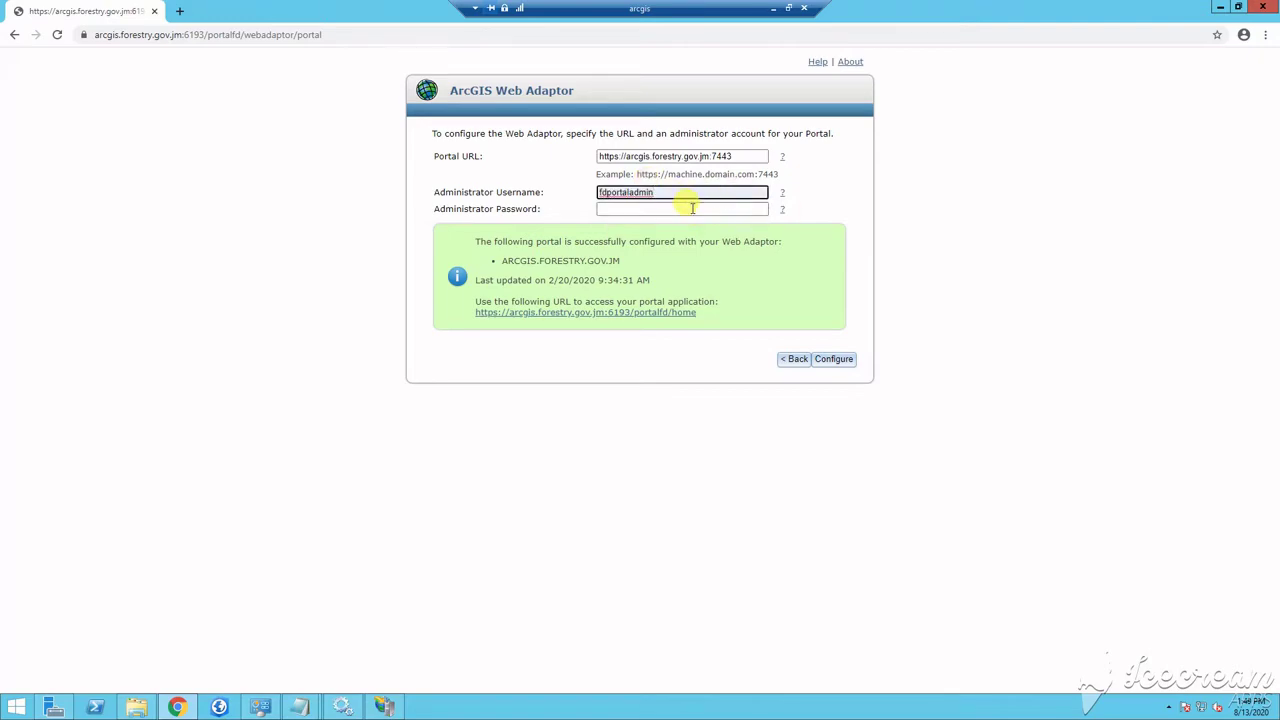
pyautogui.click(692, 208)
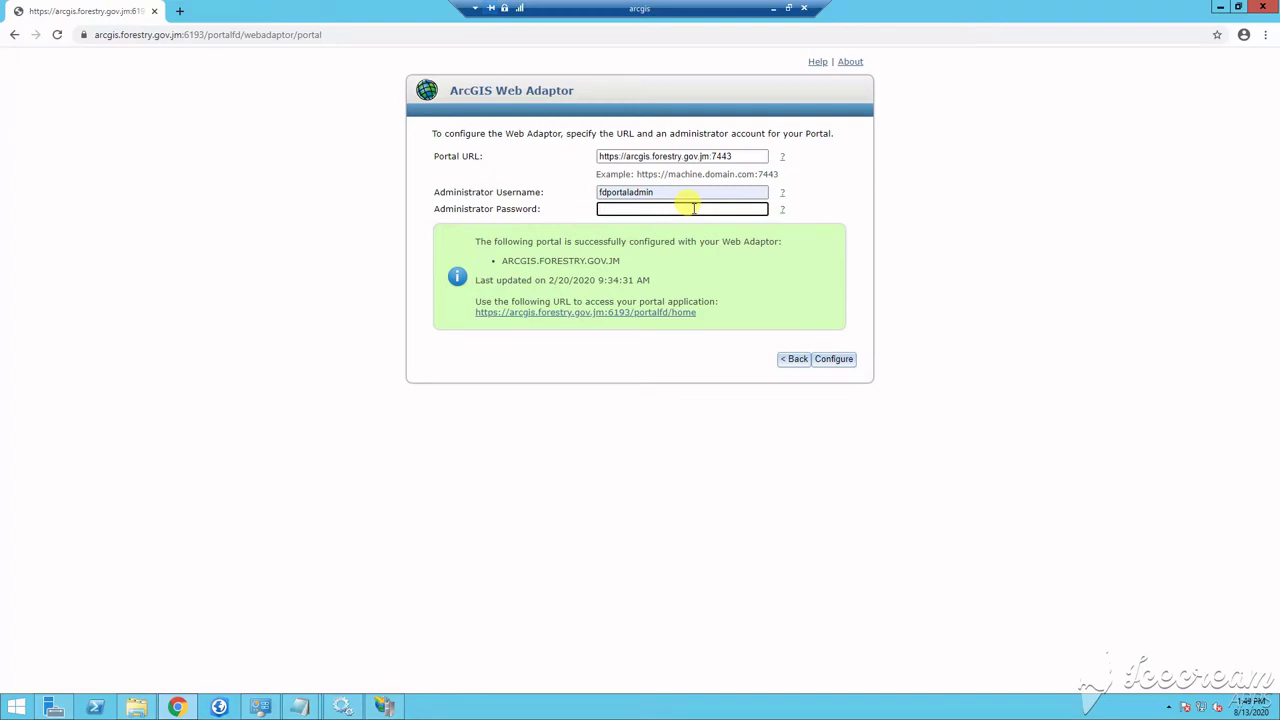
pyautogui.write('********')
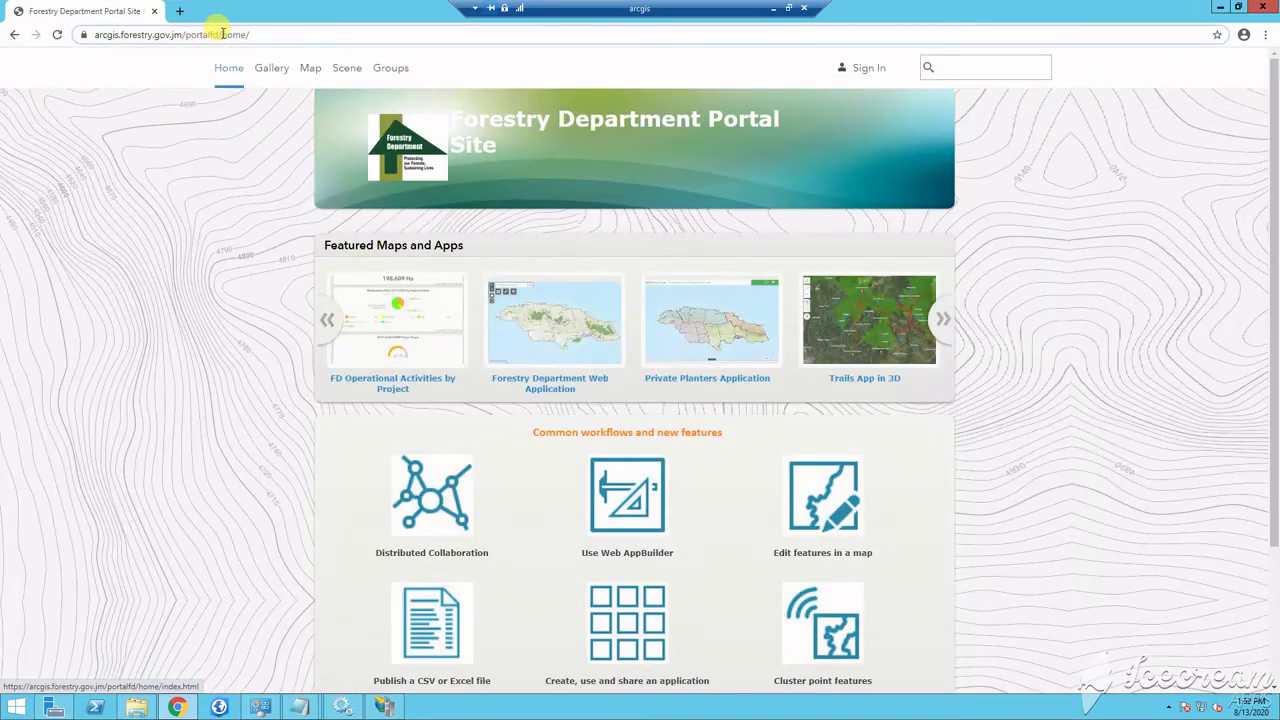
# Go to /portaladmin, log in, and browse to Security > SSL Certificates
pyautogui.moveTo(222, 34)
pyautogui.mouseDown()
pyautogui.moveTo(271, 34)
pyautogui.moveTo(247, 34)
pyautogui.mouseUp()
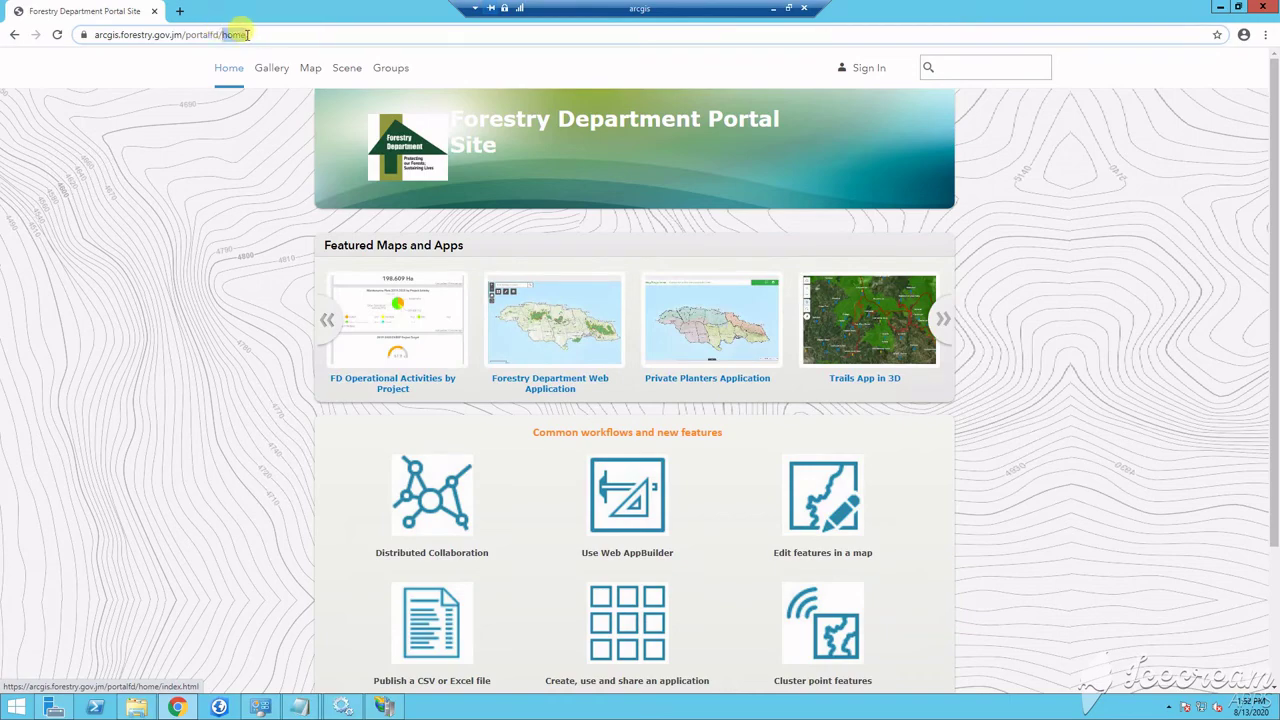
pyautogui.write('por')
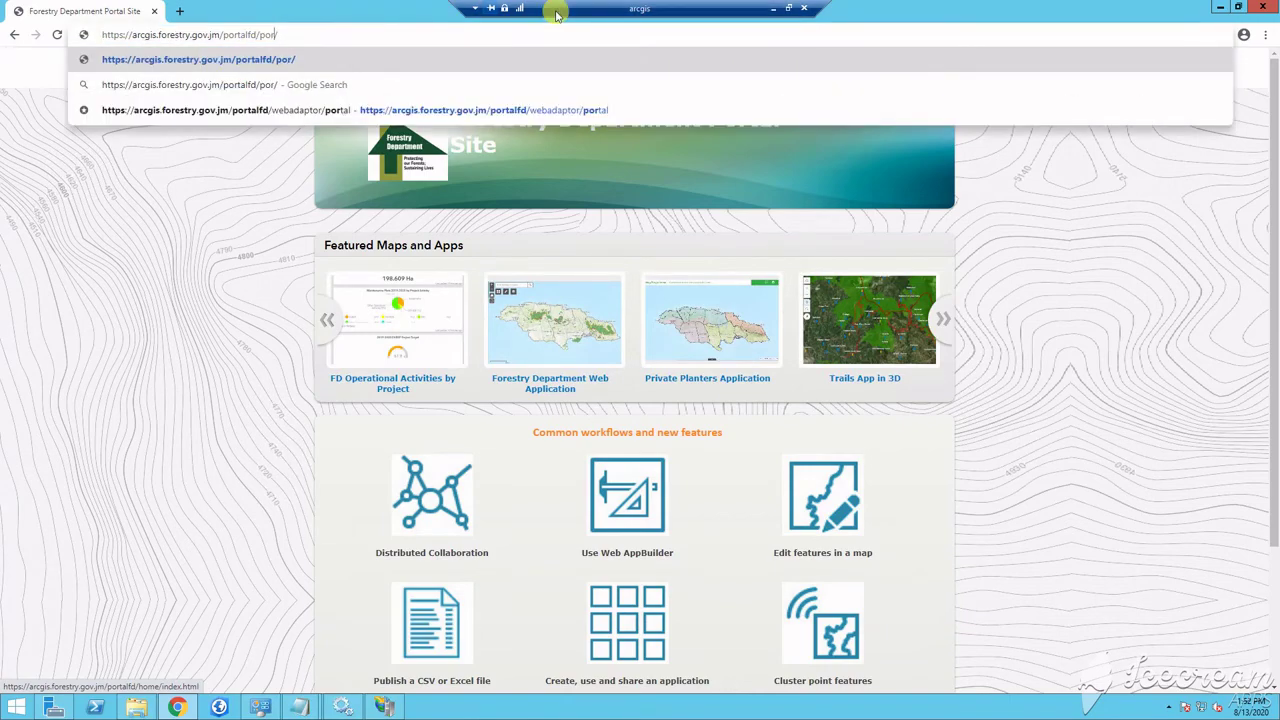
pyautogui.write('taladmin')
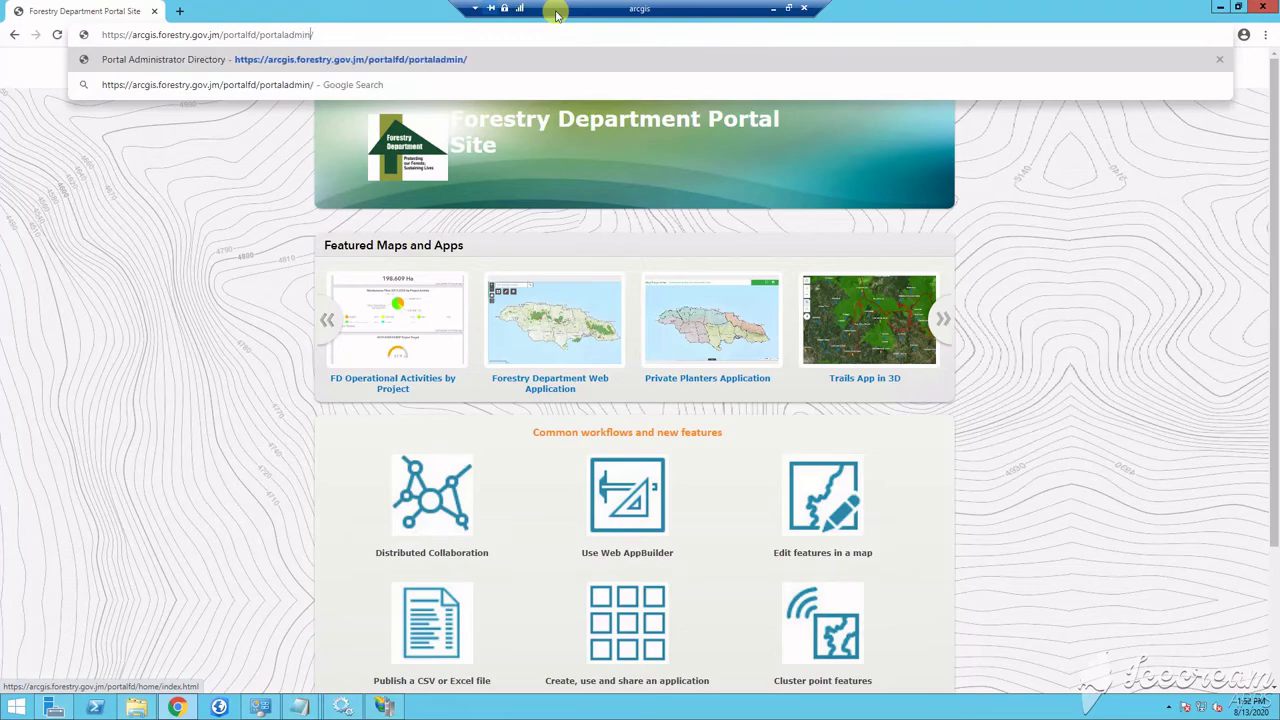
pyautogui.press('Return')
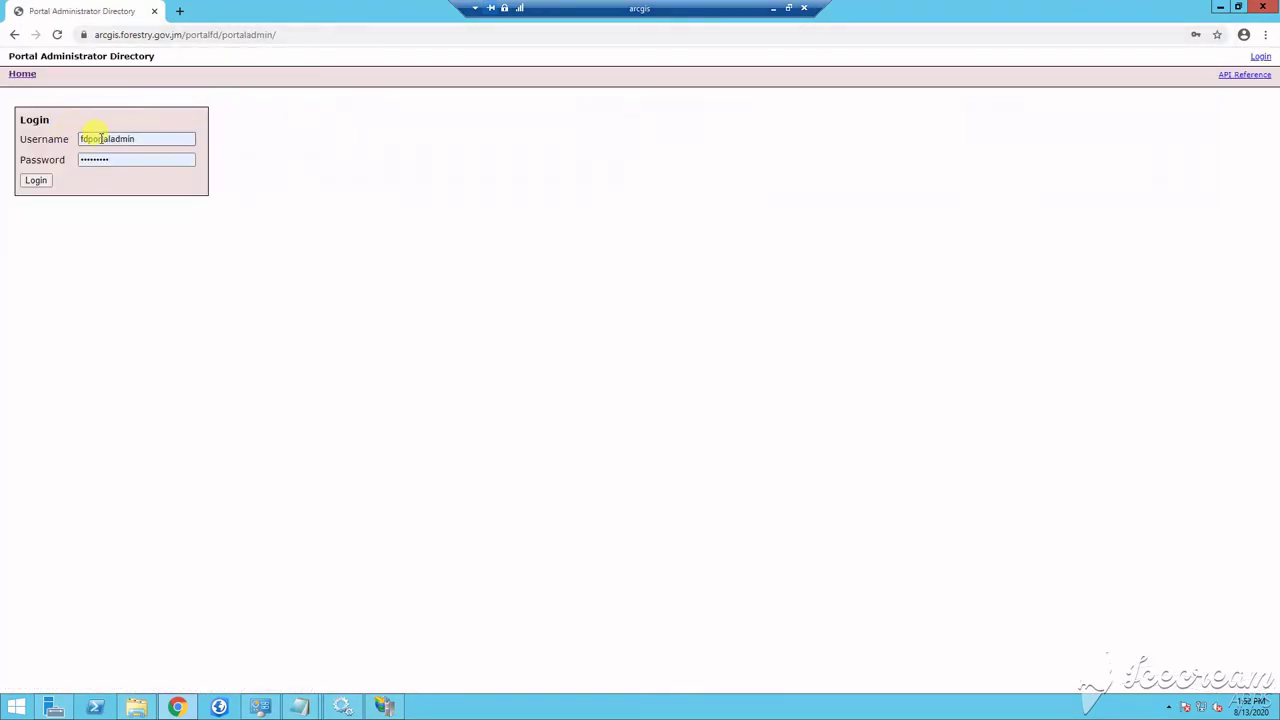
pyautogui.click(38, 176)
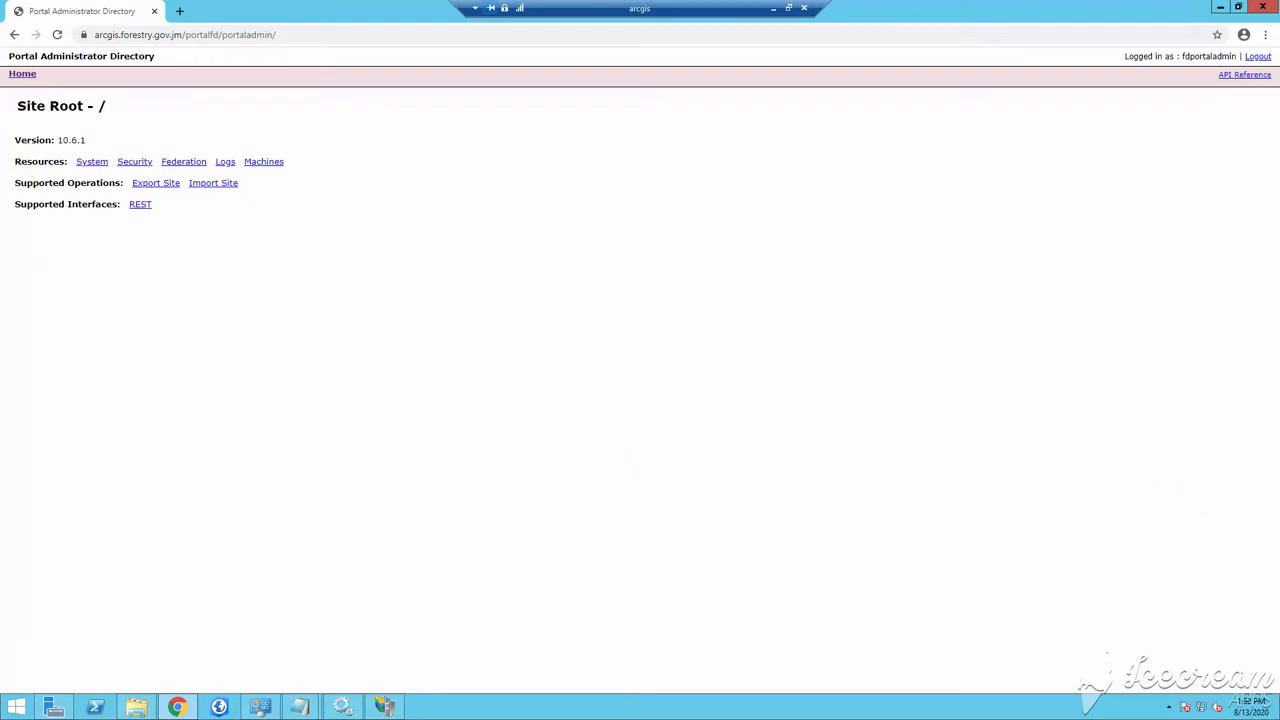
pyautogui.click(133, 163)
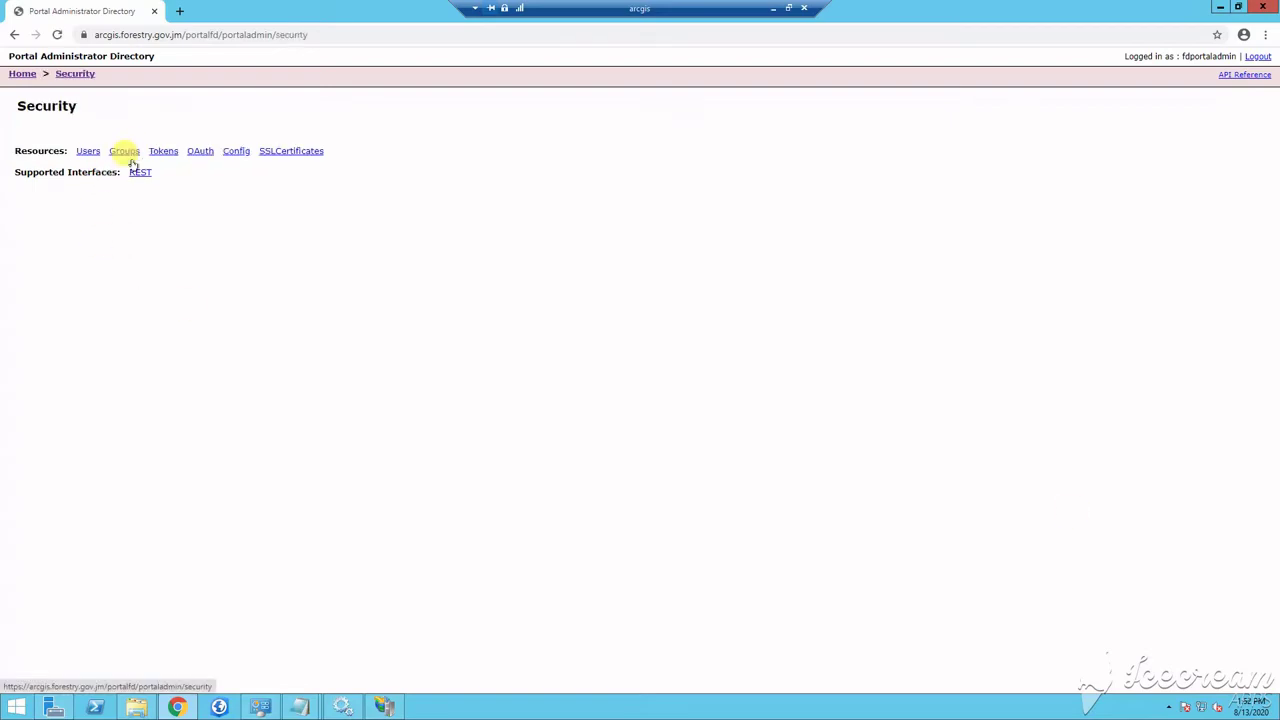
pyautogui.click(282, 152)
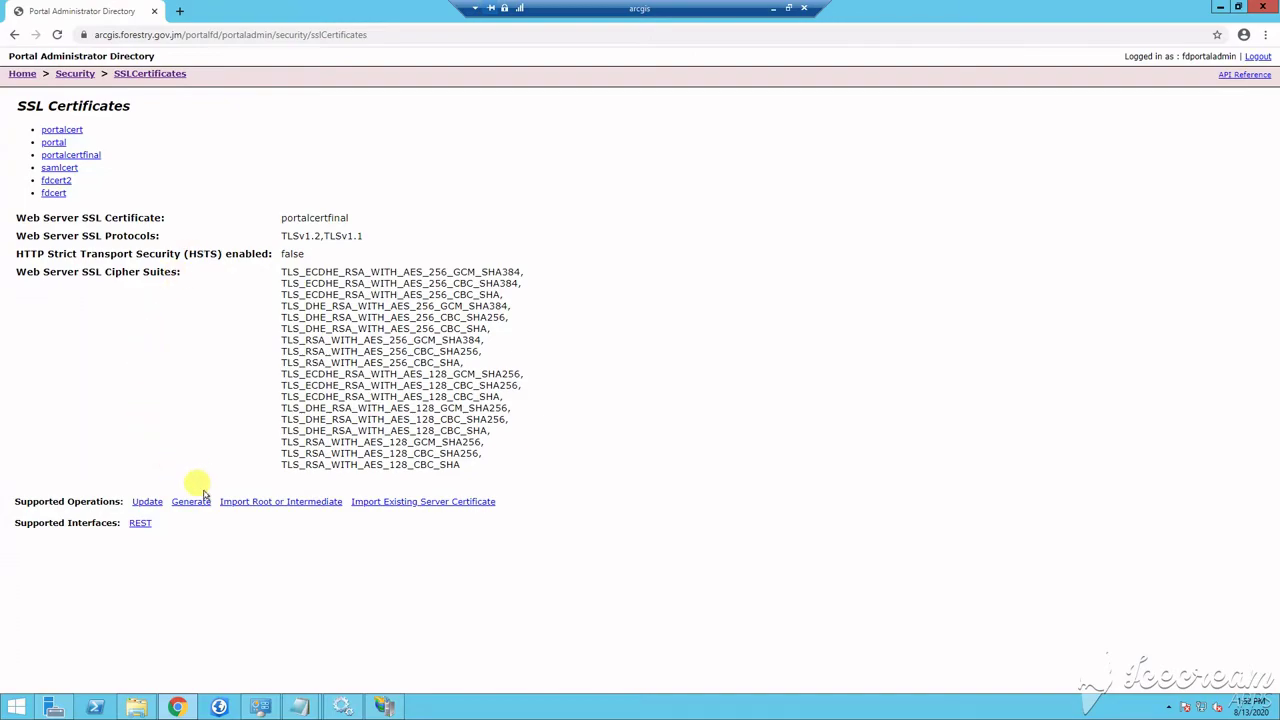
# Open the import certificate form and enter the certificate password with alias newcert
pyautogui.click(398, 506)
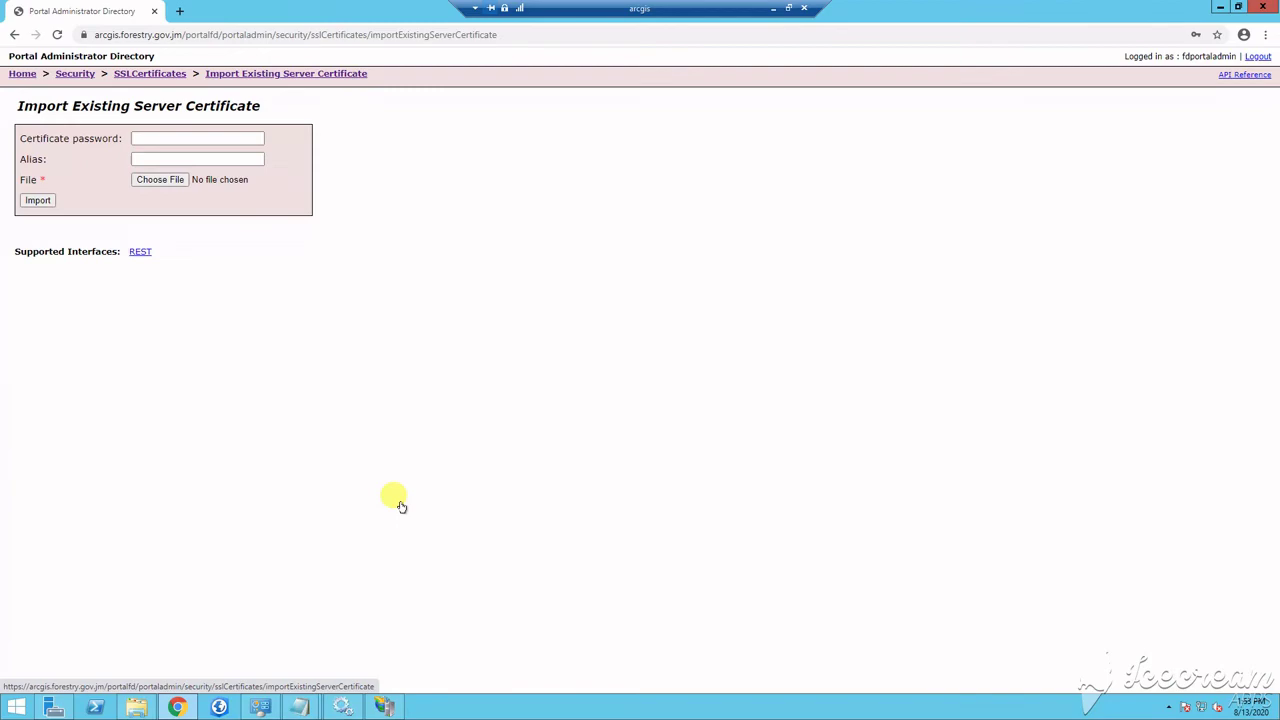
pyautogui.click(186, 136)
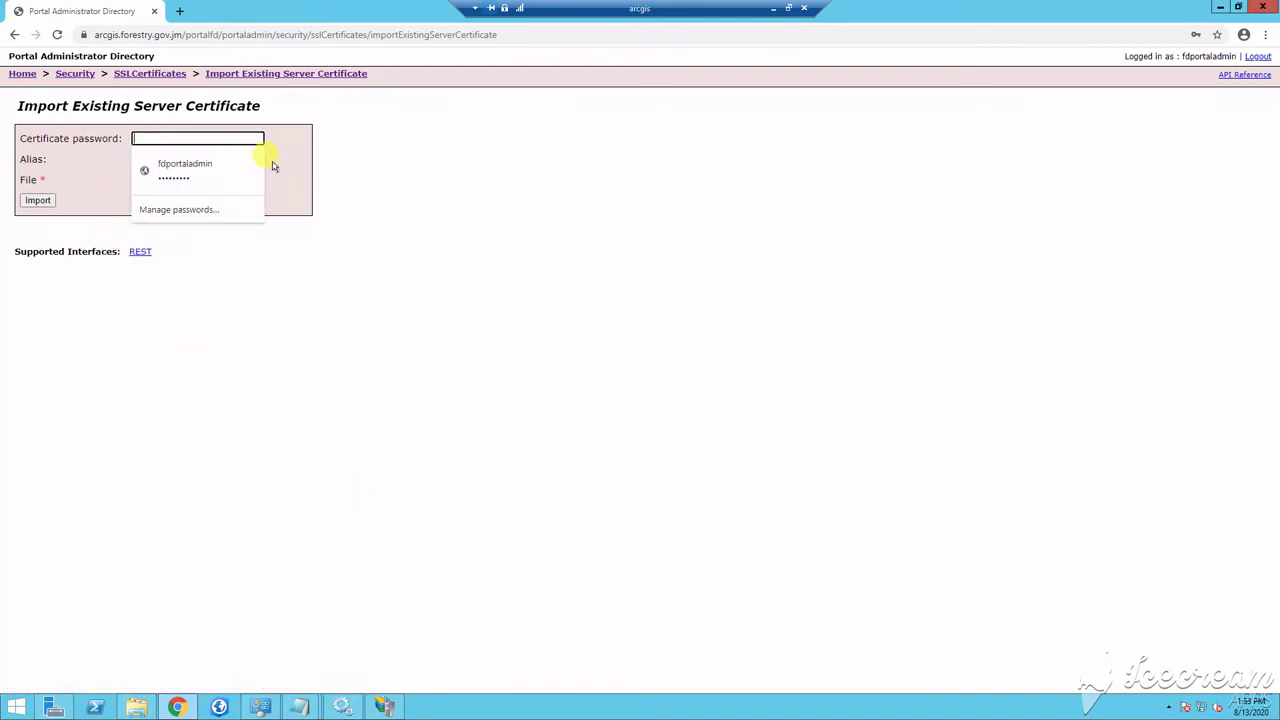
pyautogui.write('•••••••')
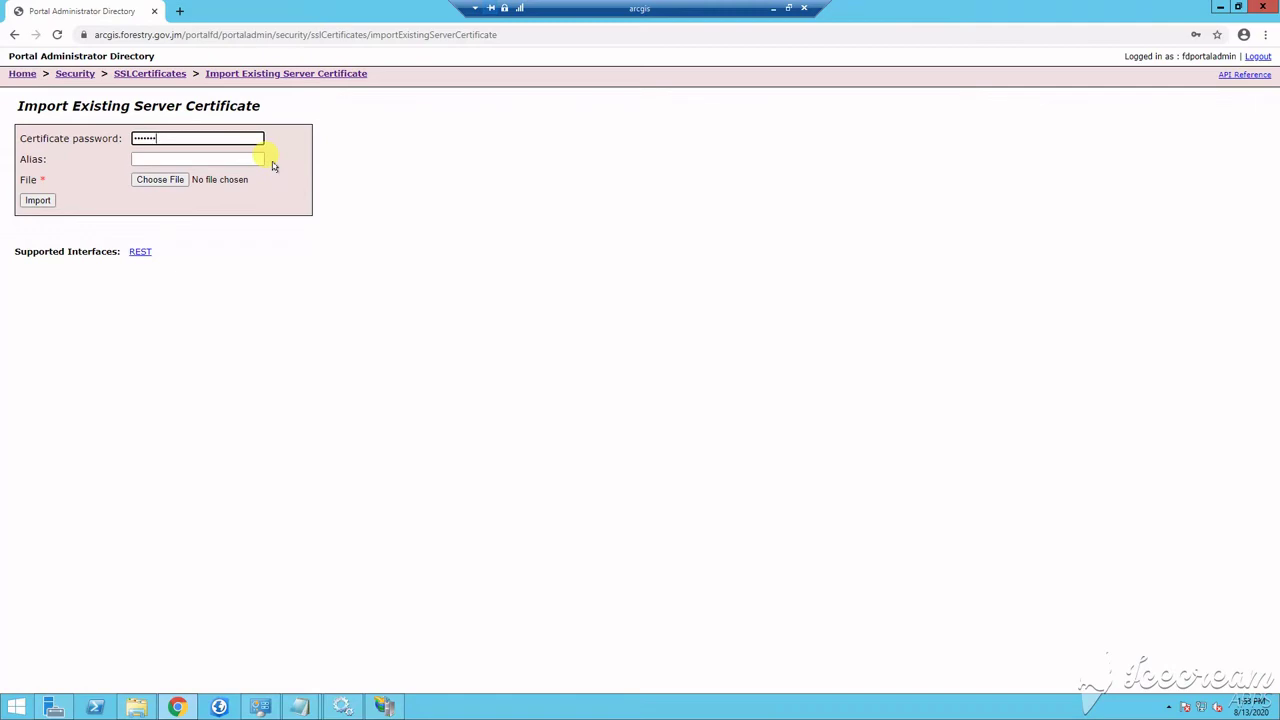
pyautogui.click(186, 160)
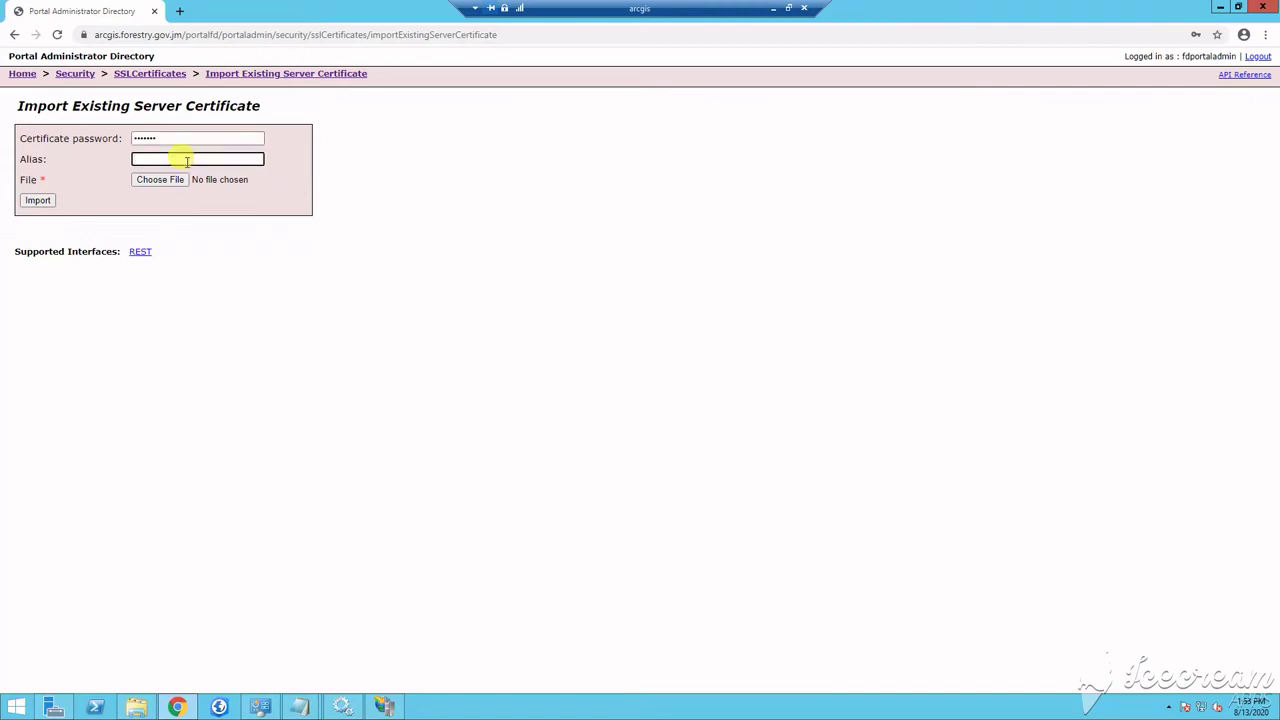
pyautogui.write('newcert')
# Upload arcgisnew3.pfx from Documents, import it, and decline Chrome's save-password prompt
pyautogui.click(157, 180)
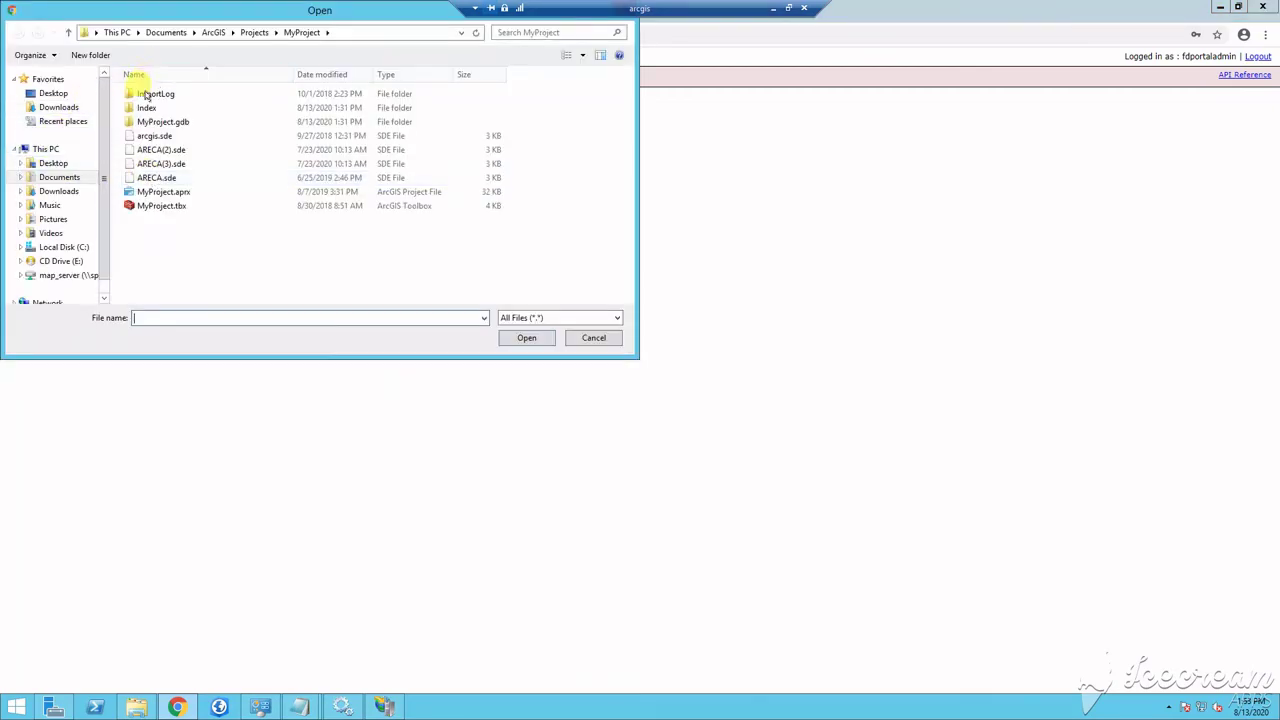
pyautogui.click(150, 32)
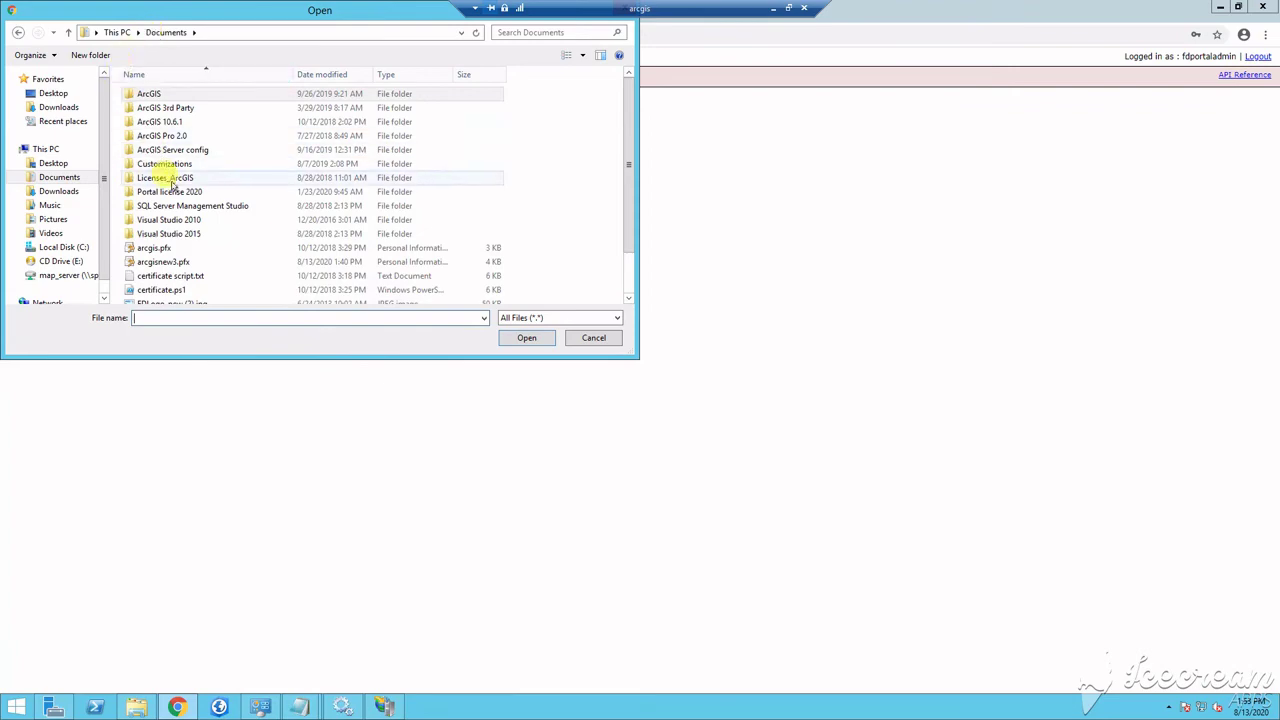
pyautogui.click(158, 264)
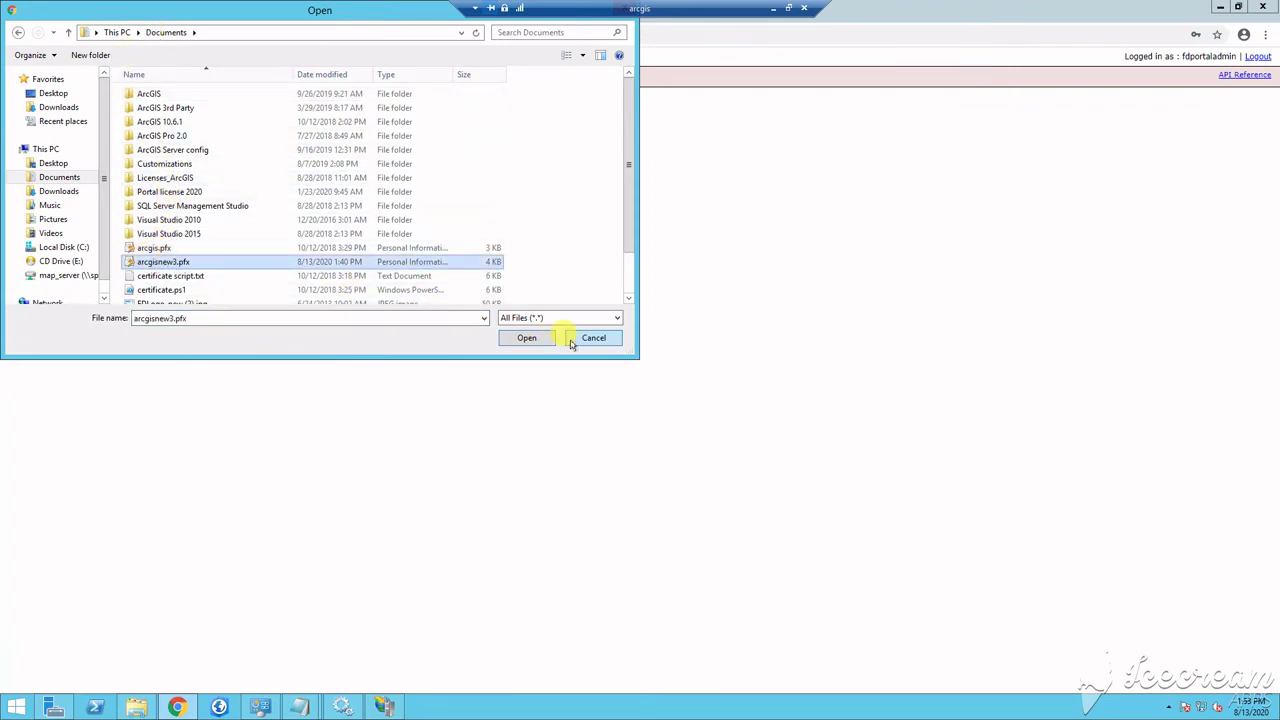
pyautogui.click(522, 338)
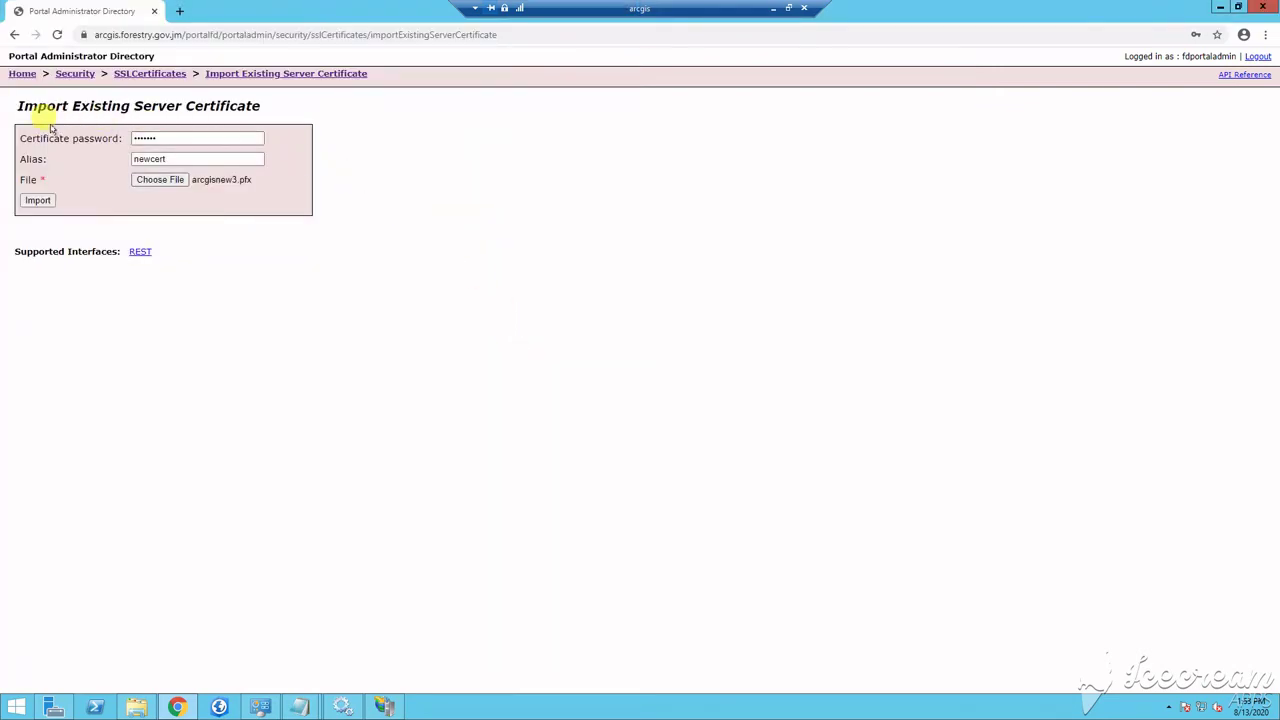
pyautogui.click(37, 201)
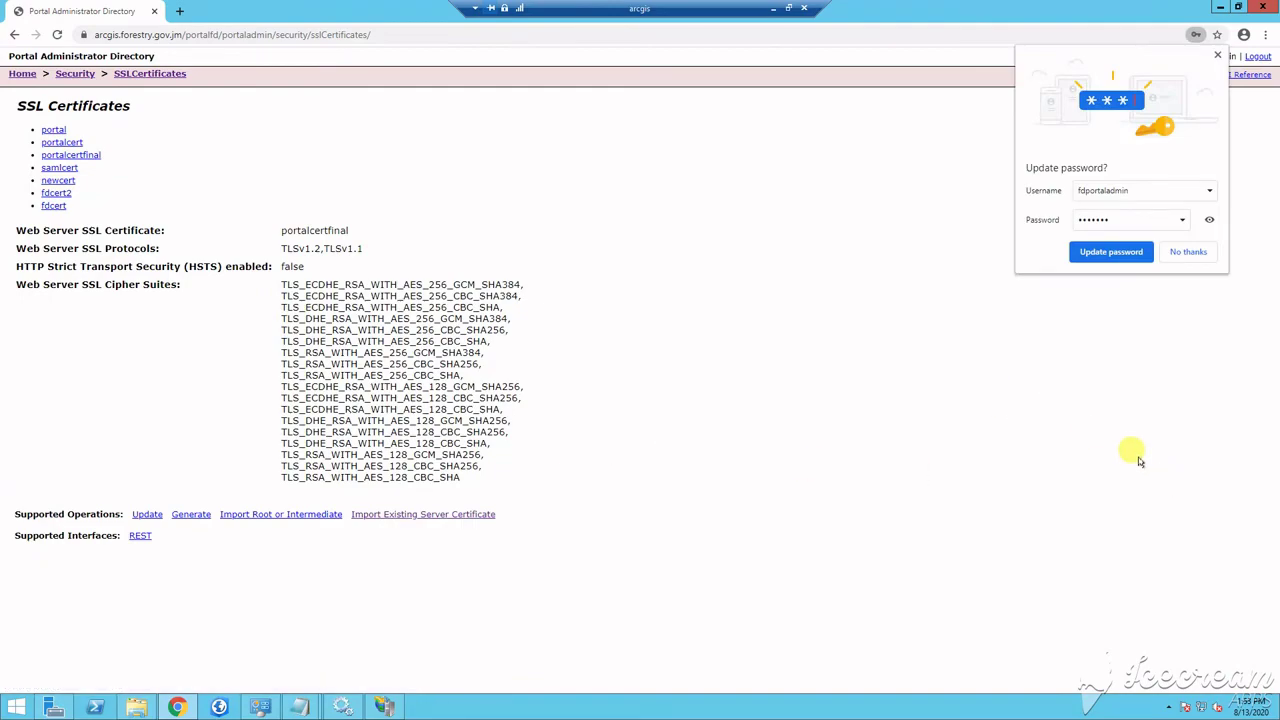
pyautogui.click(1176, 252)
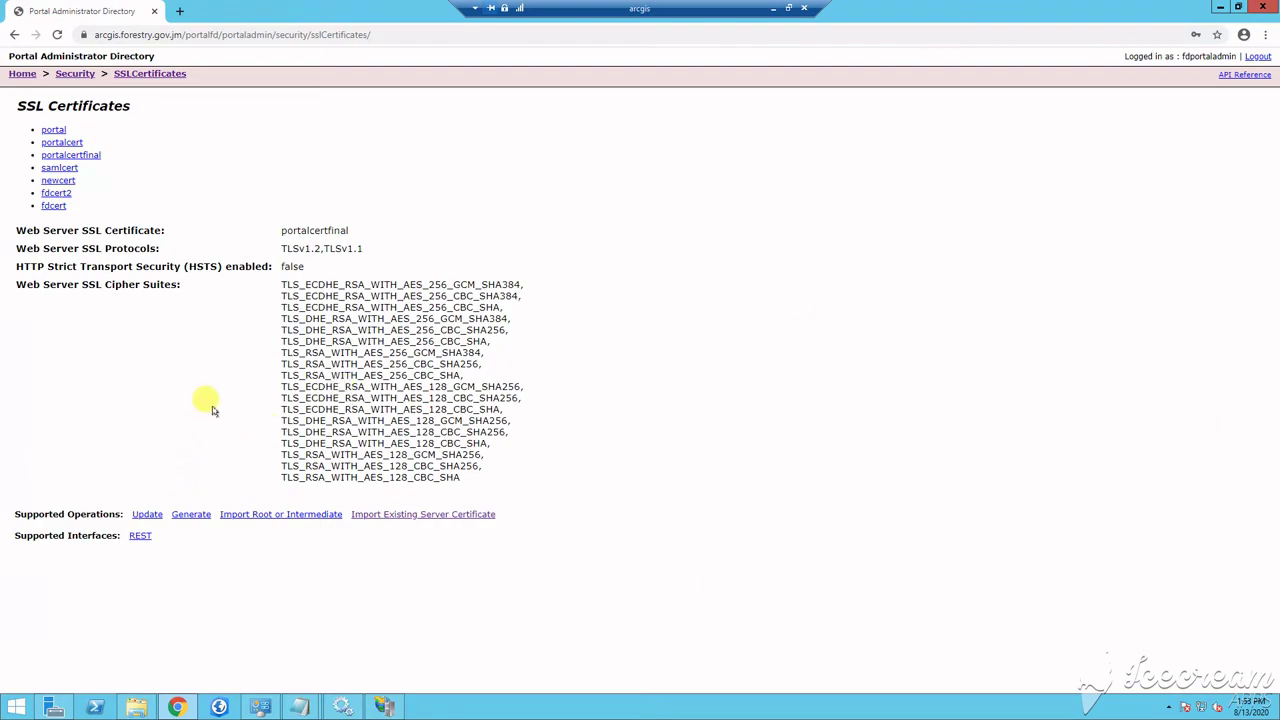
# Replace portalcertfinal with newcert as the web server SSL certificate and submit the update
pyautogui.click(146, 514)
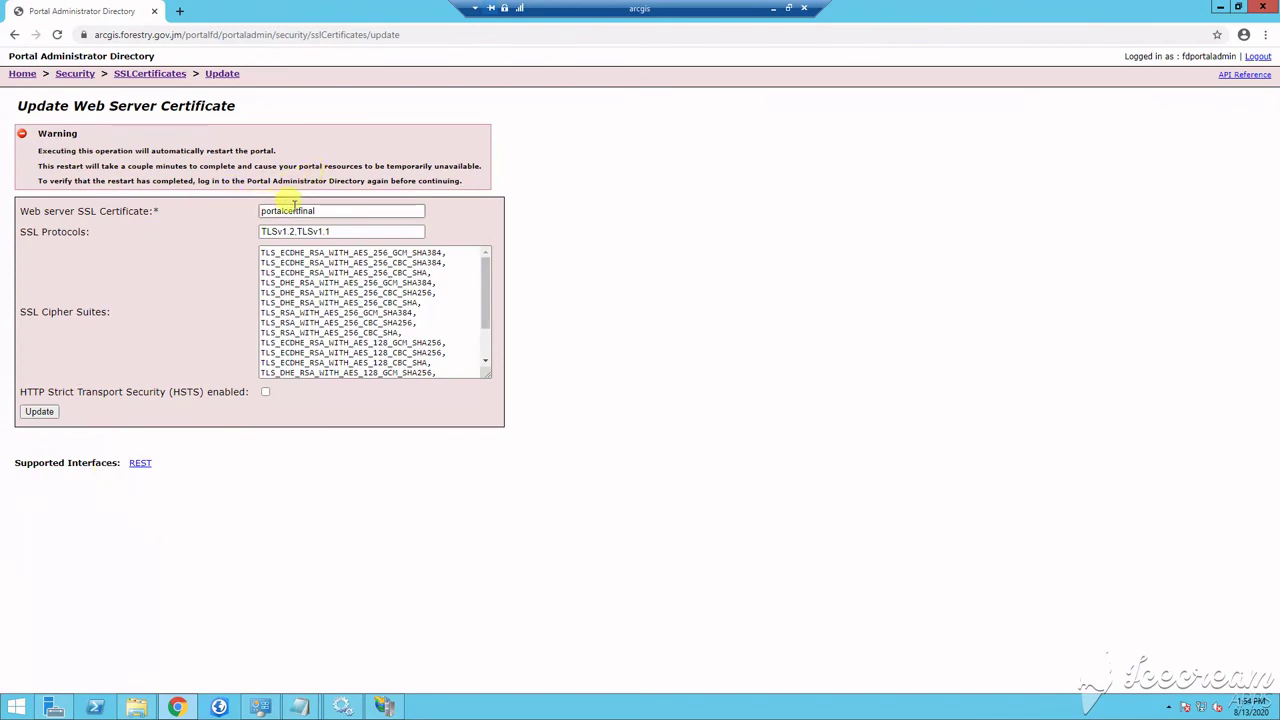
pyautogui.moveTo(326, 212); pyautogui.dragTo(251, 210)
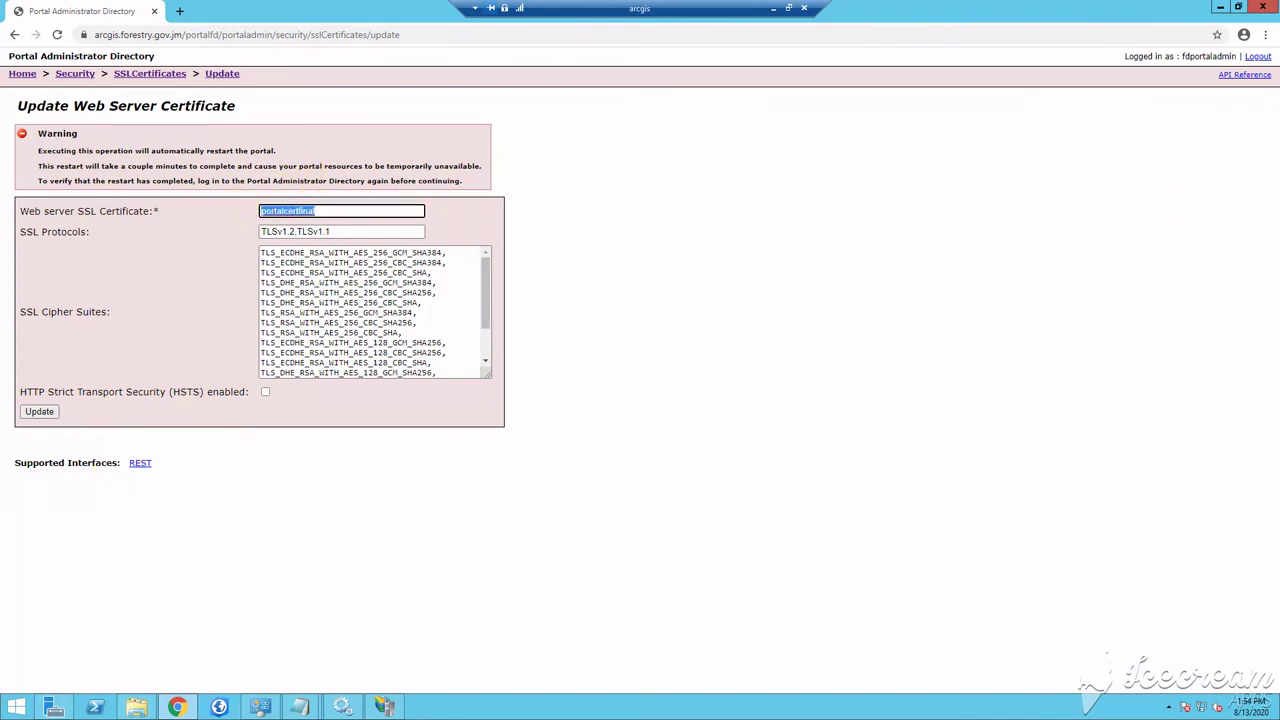
pyautogui.write('newcert')
pyautogui.click(39, 412)
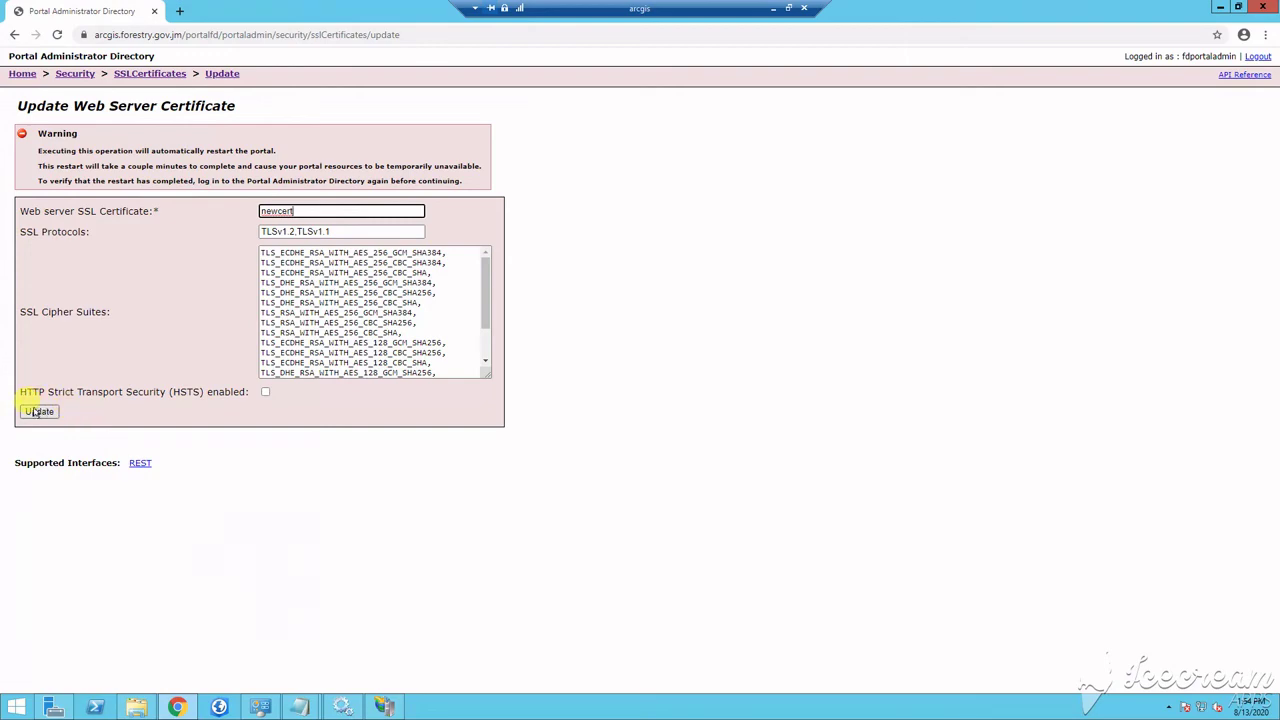